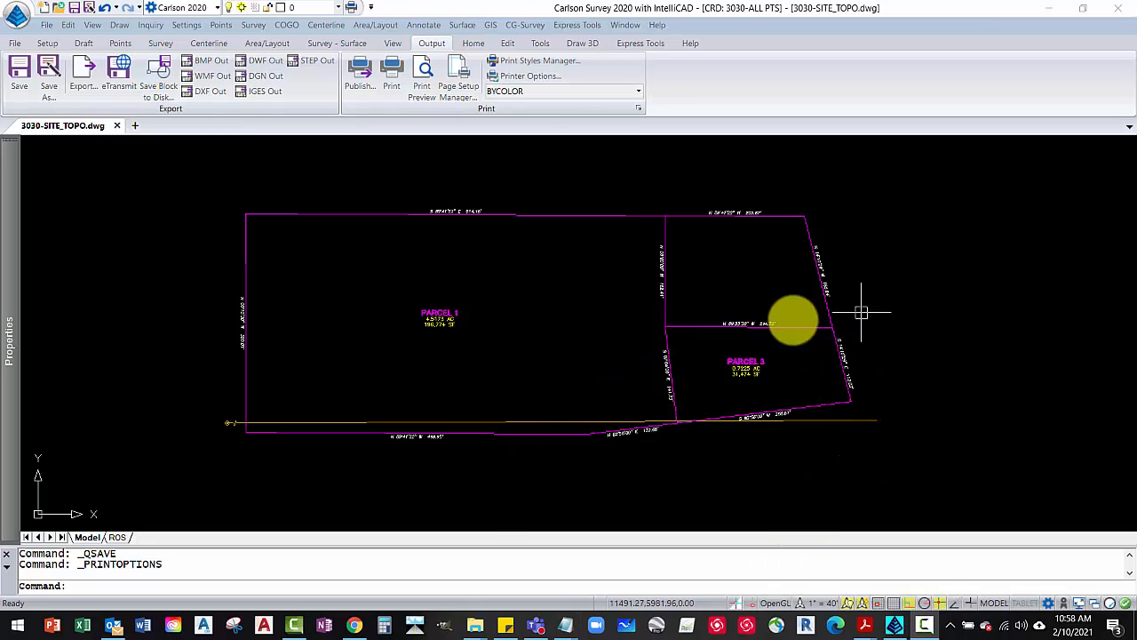
Check which print style tables are available in the print settings for the model, and cancel without printing
left_click(394, 85)
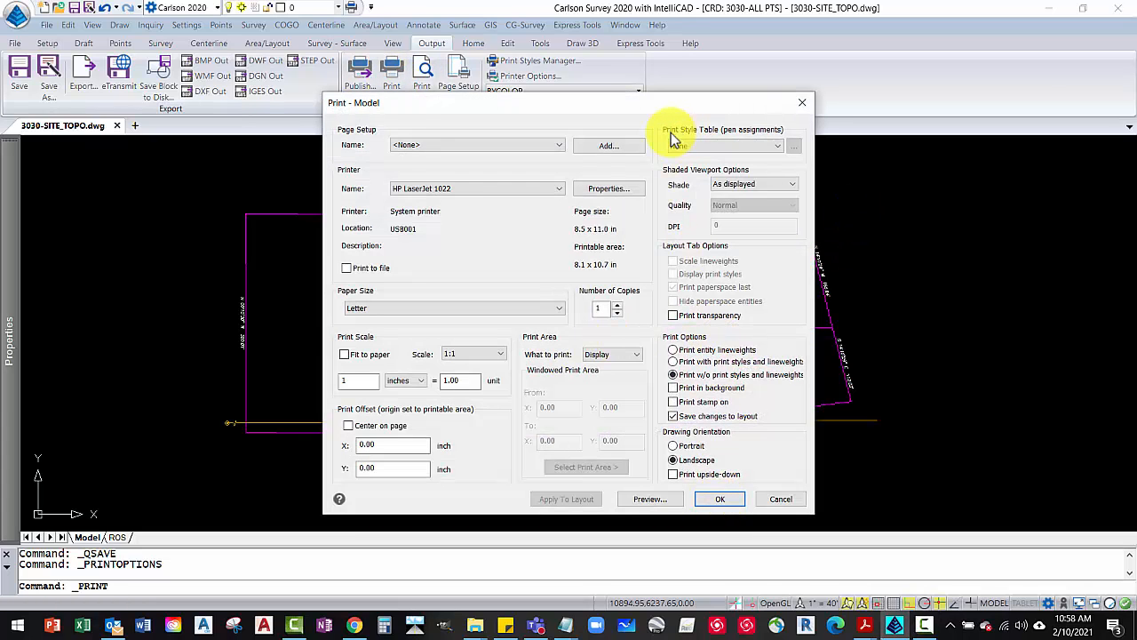
left_click(778, 147)
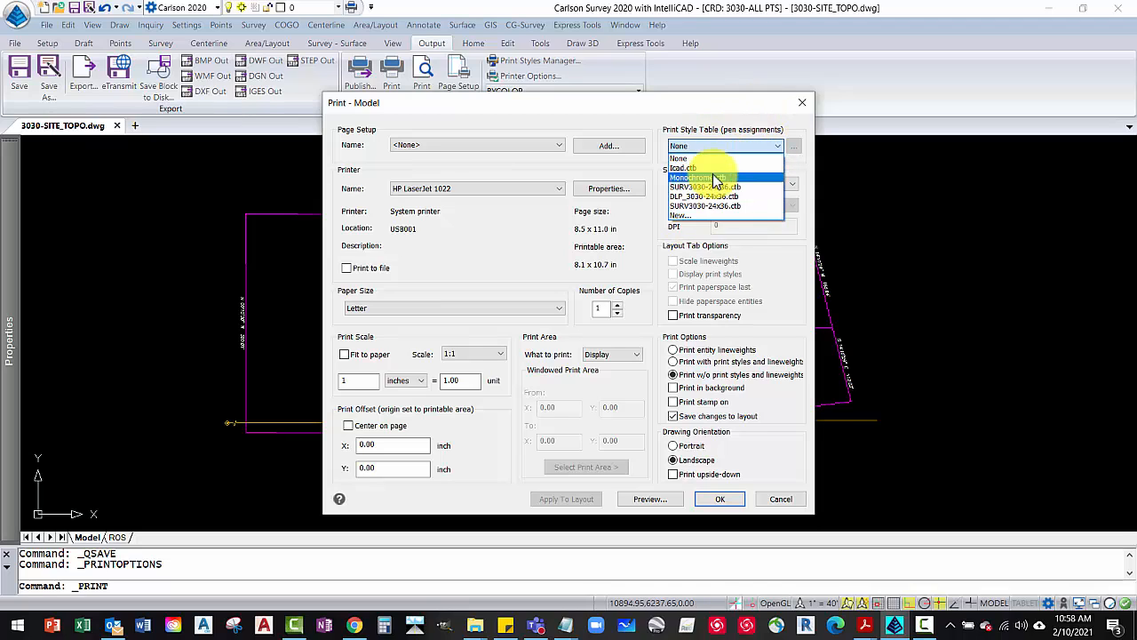
left_click(789, 258)
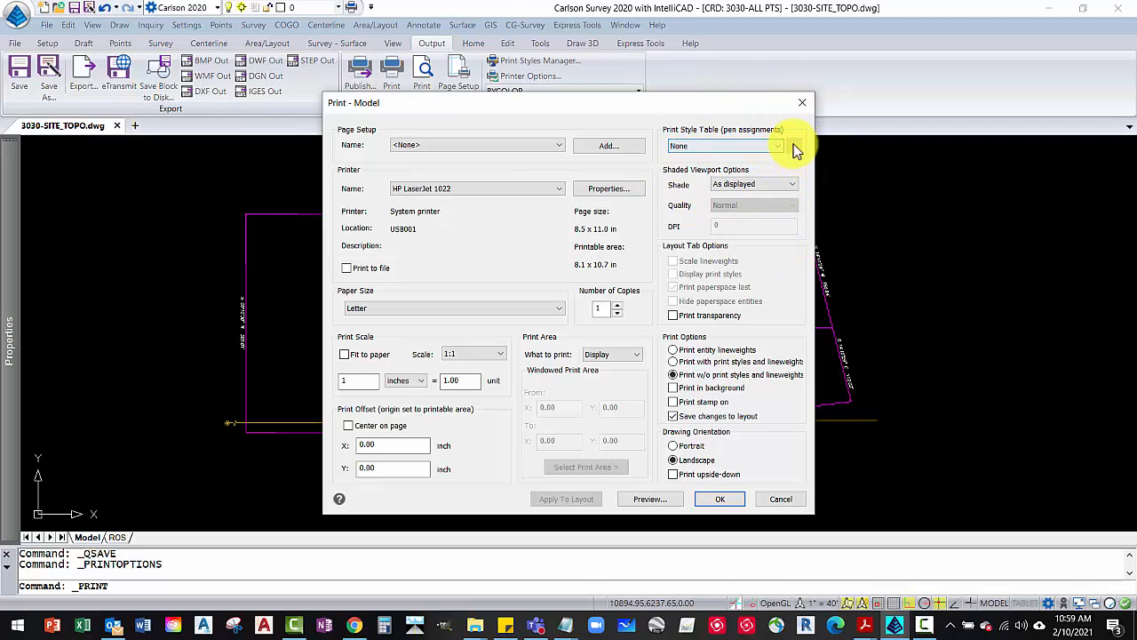
left_click(777, 499)
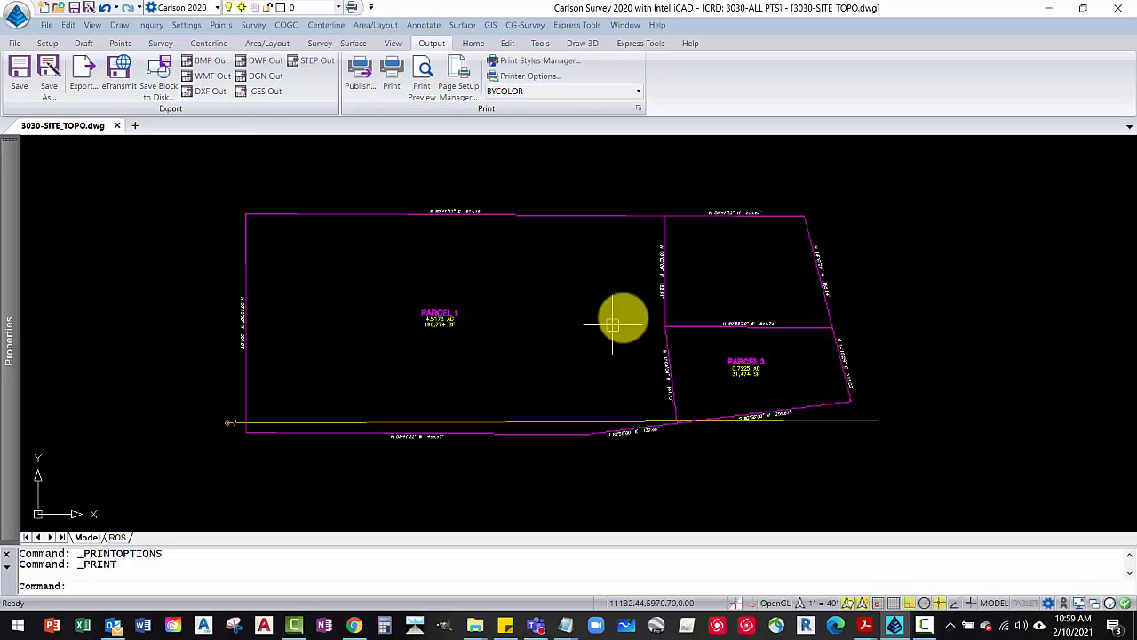
Switch to Chrome and examine the files under Carlson Plotting and CAD Setup on the course modules page
left_click(354, 625)
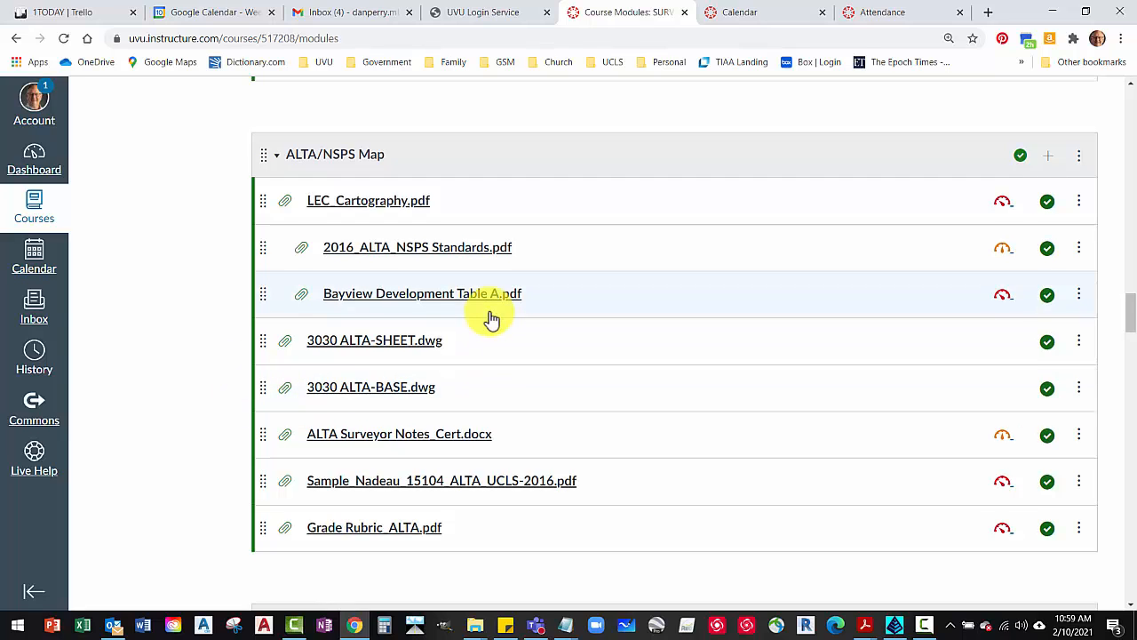
scroll(490, 318, "down", 5)
scroll(490, 317, "up", 5)
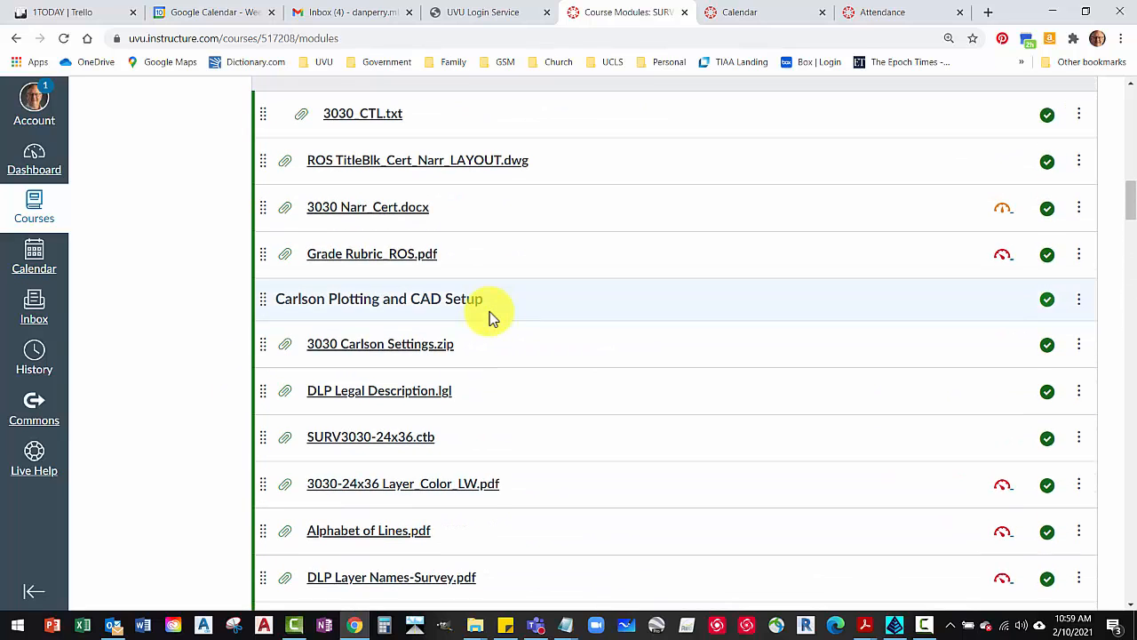
scroll(490, 317, "up", 1)
scroll(487, 329, "down", 1)
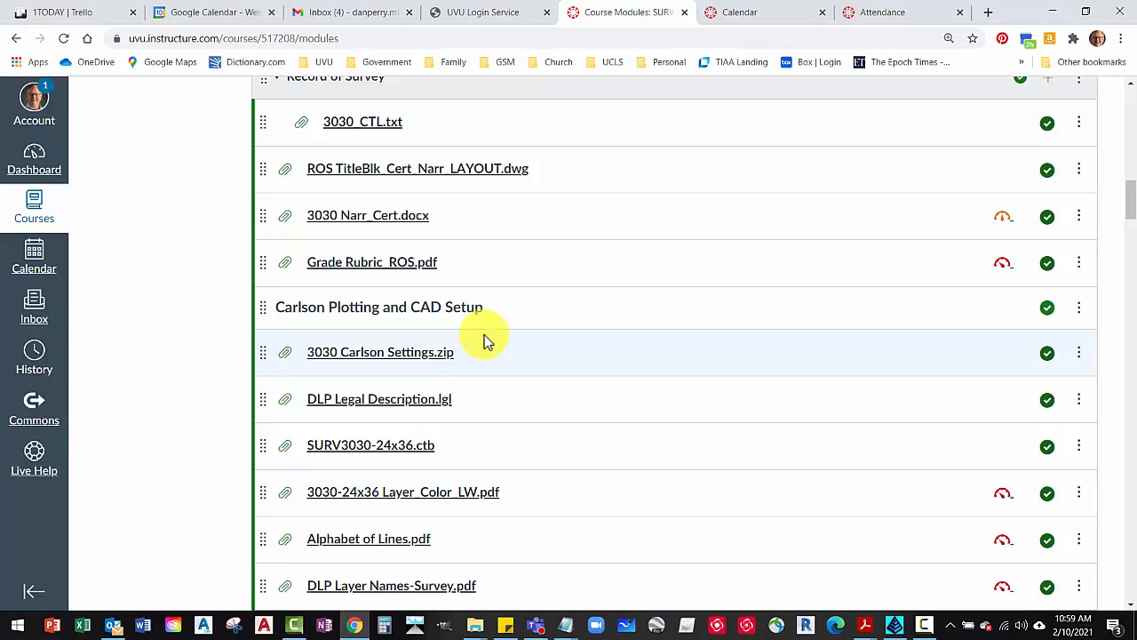
scroll(487, 342, "down", 2)
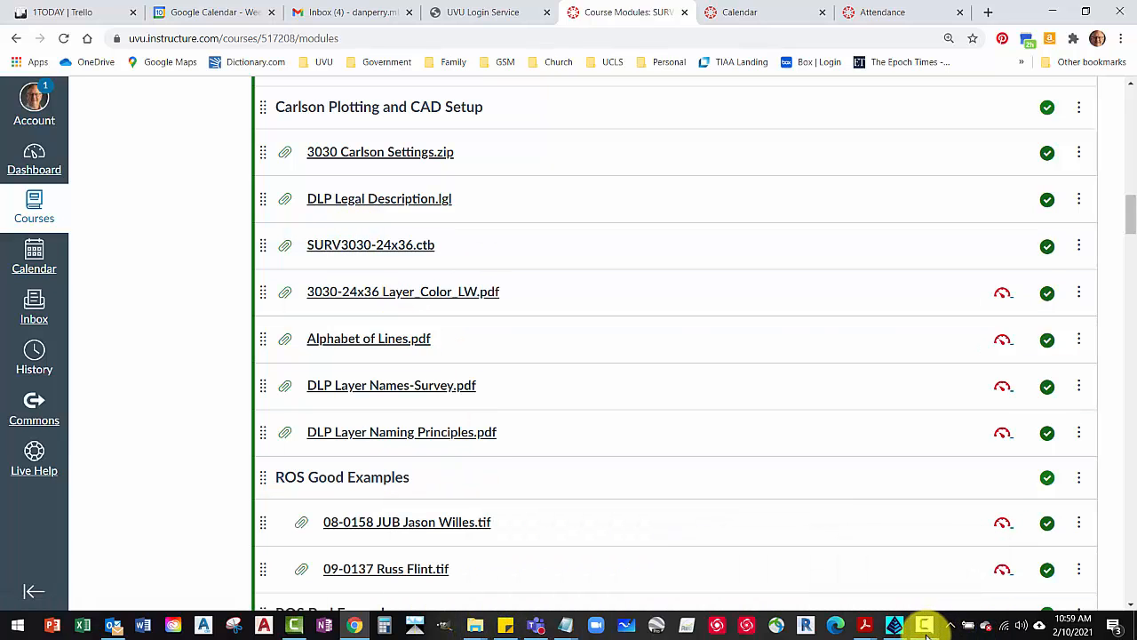
Switch back to Carlson Survey and review the print style files listed in the Print Styles Manager
left_click(898, 627)
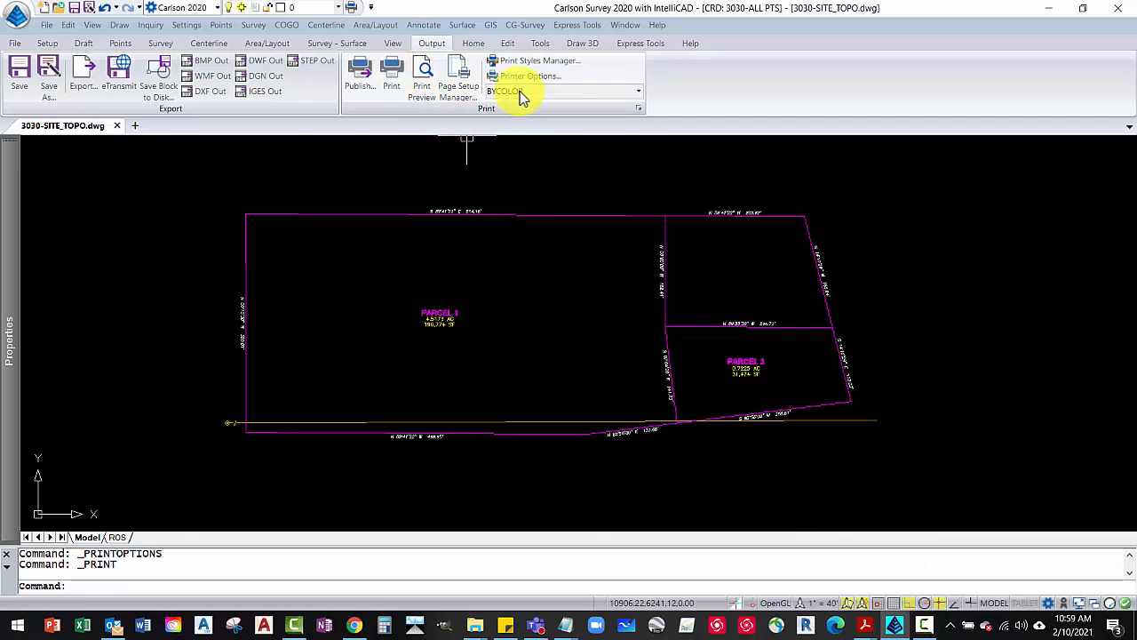
left_click(525, 64)
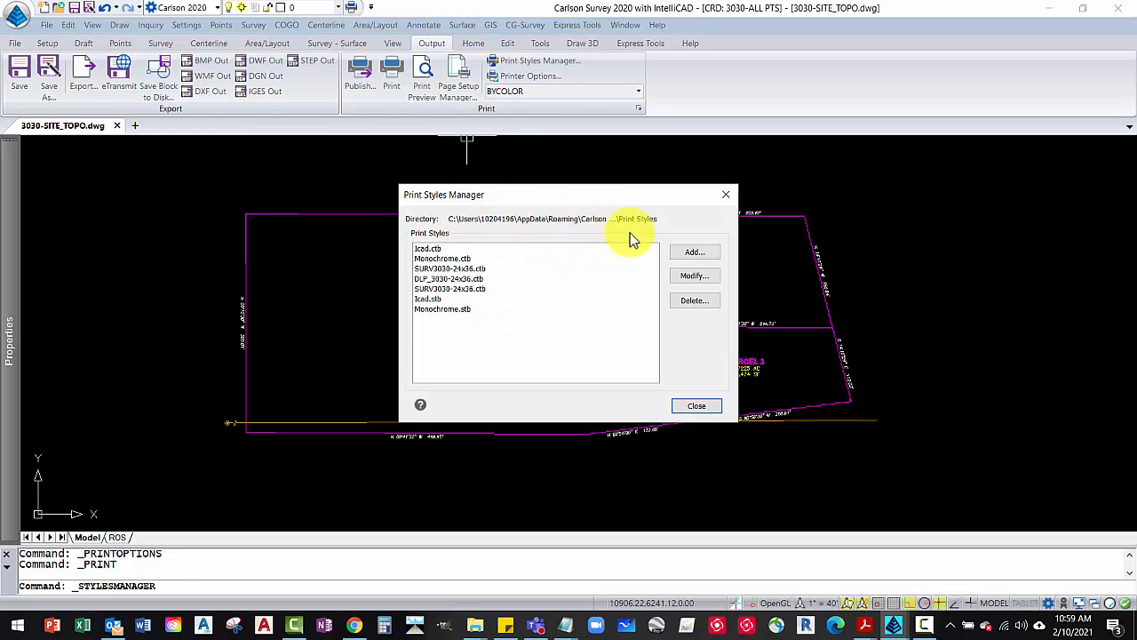
left_click(696, 406)
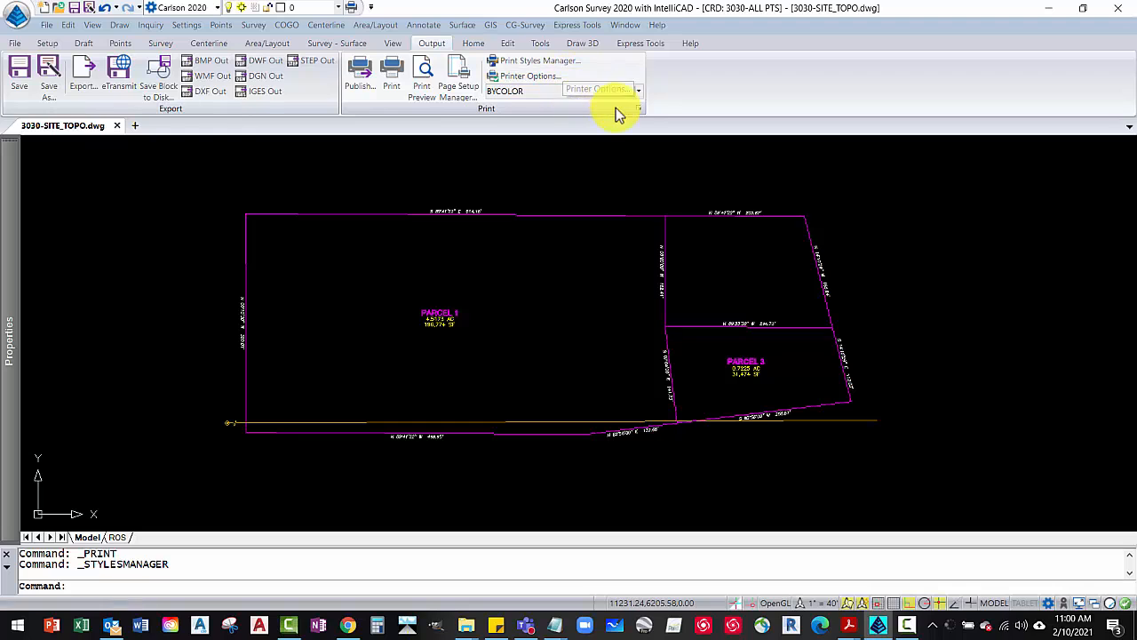
Find the Print styles folder path among the print paths in the program options and copy it, leaving the options unchanged
left_click(640, 108)
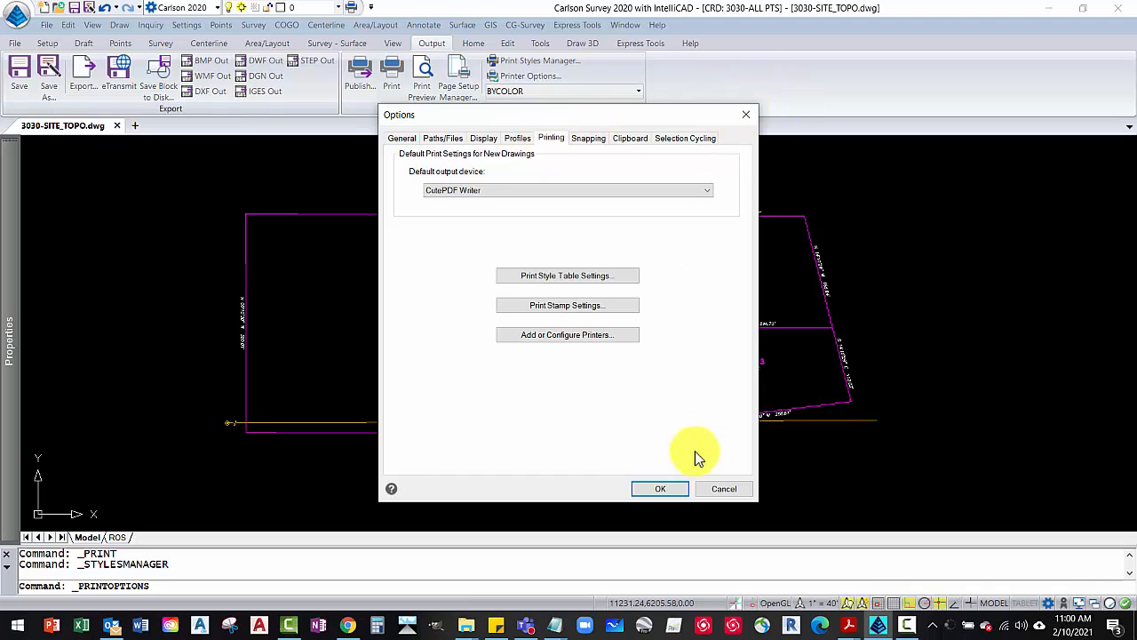
left_click(722, 491)
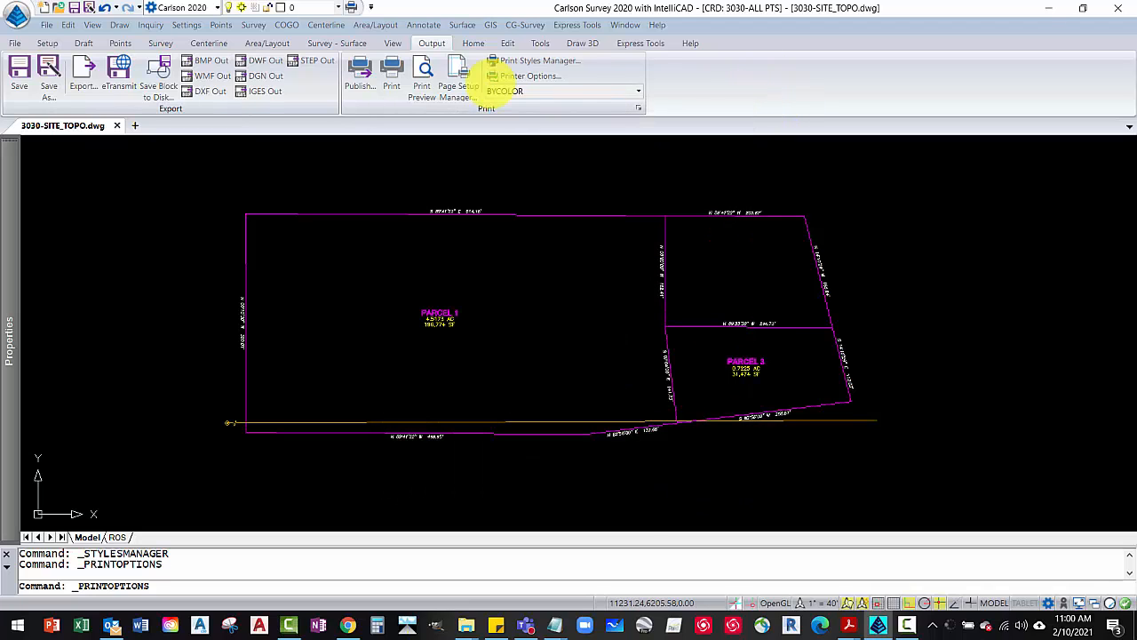
left_click(639, 111)
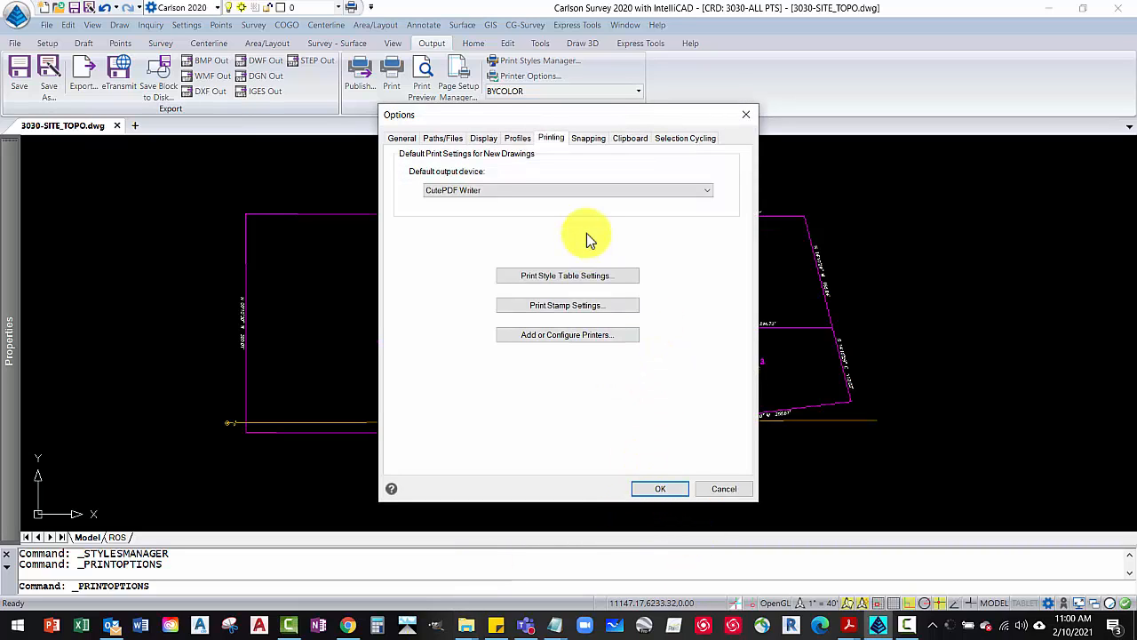
left_click(444, 139)
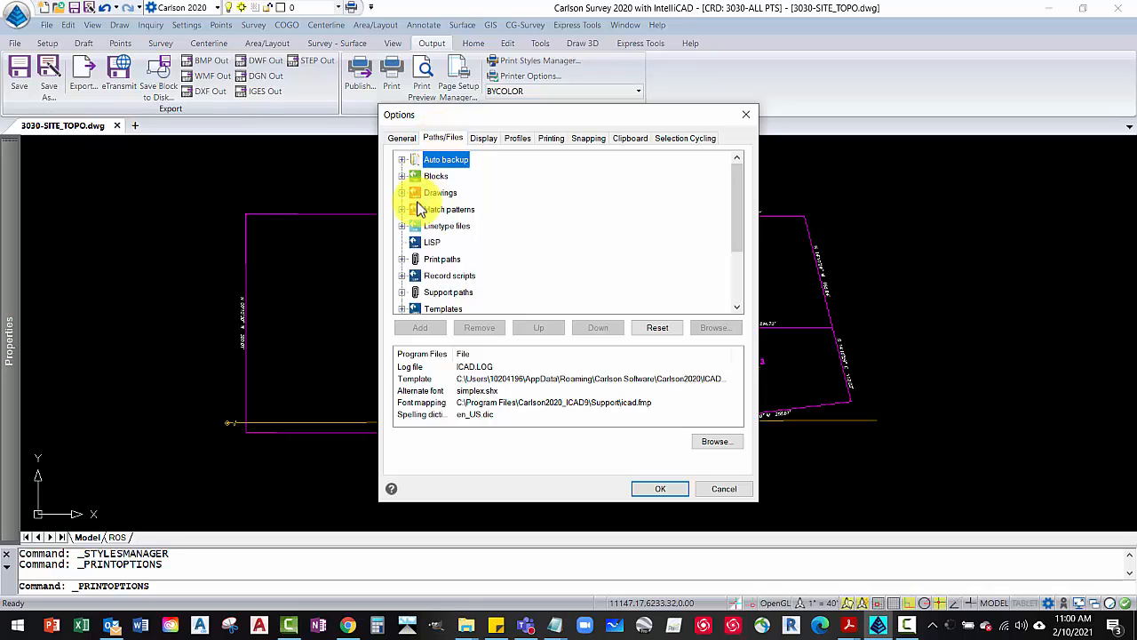
left_click(402, 259)
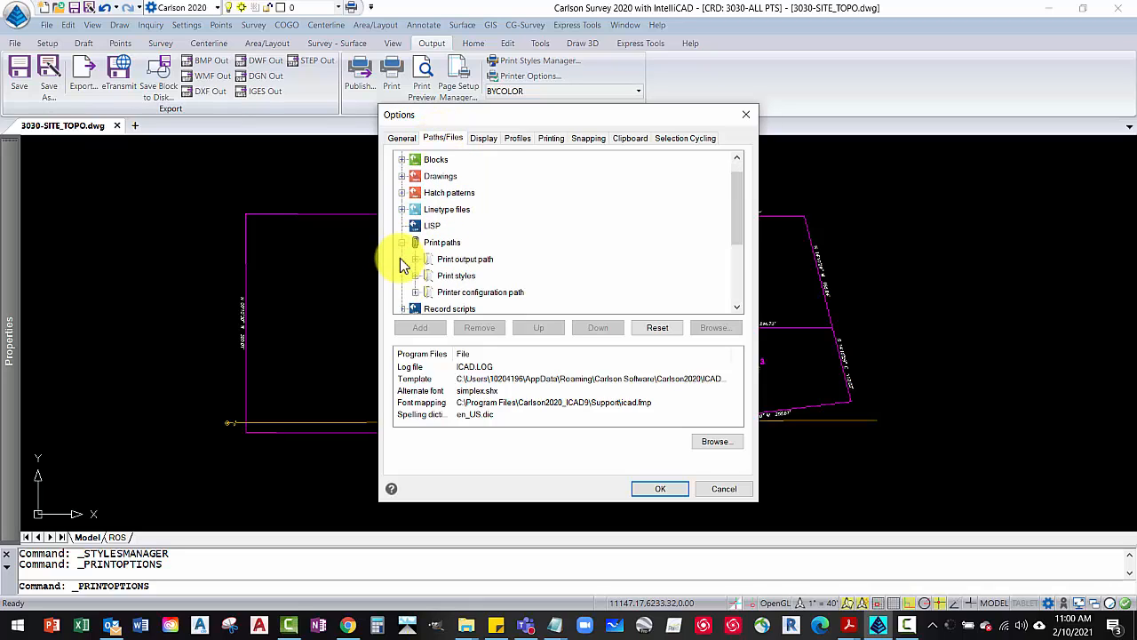
left_click(415, 276)
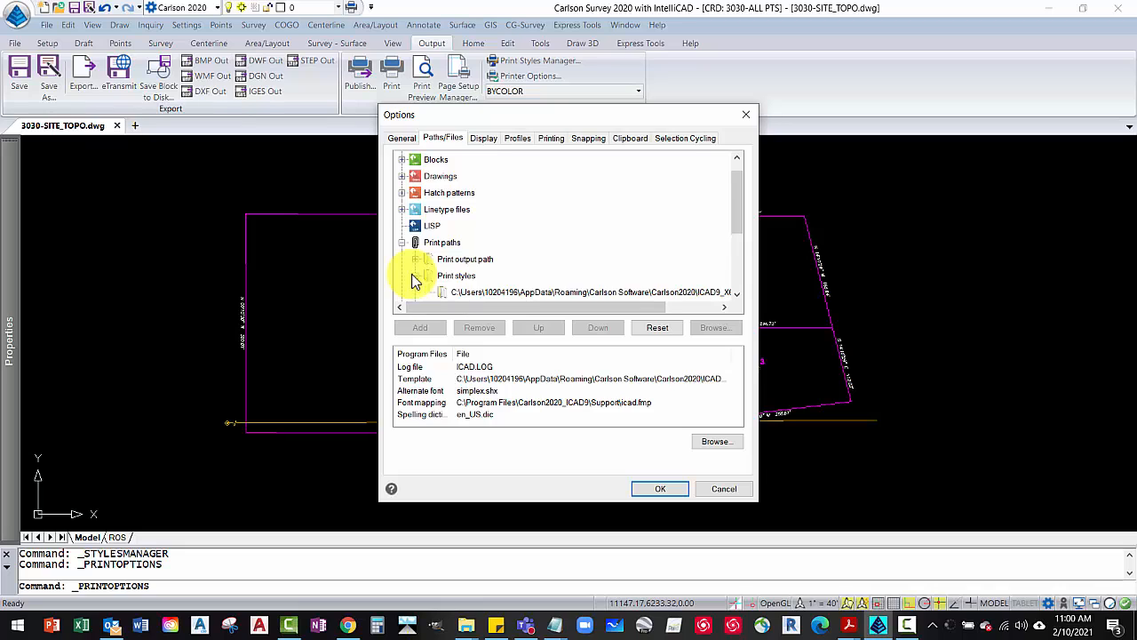
left_click(650, 289)
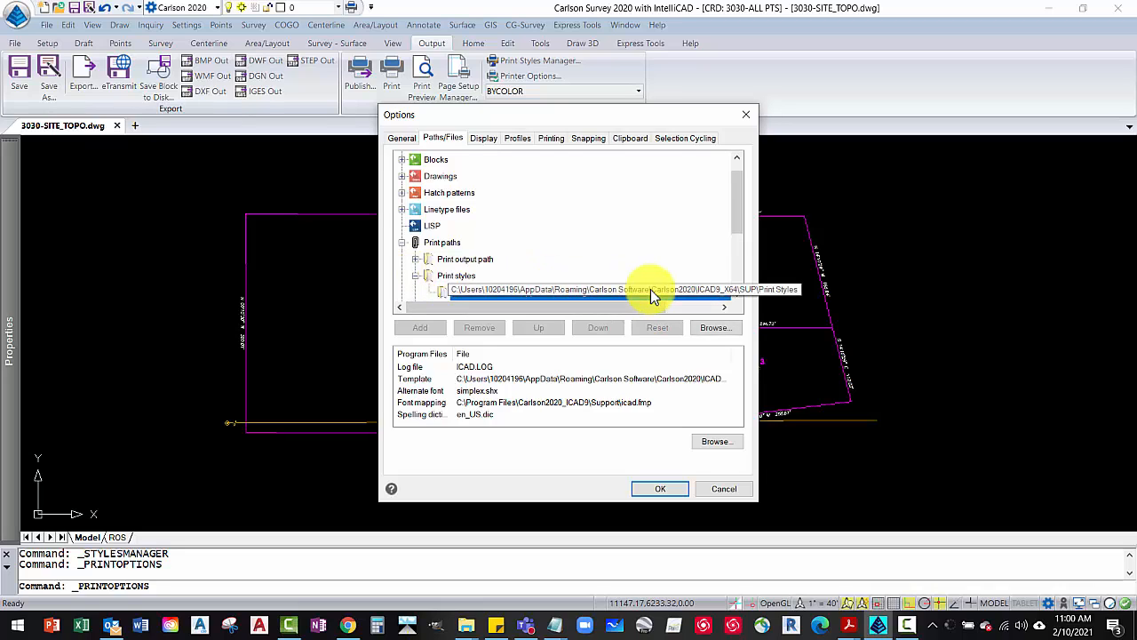
double_click(598, 292)
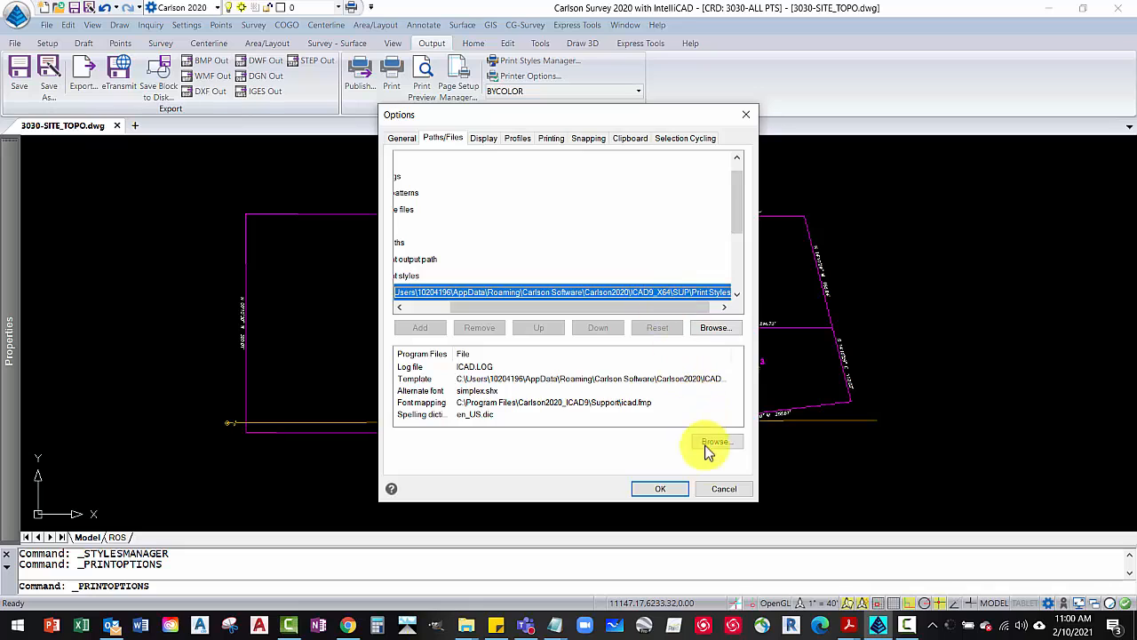
left_click(721, 489)
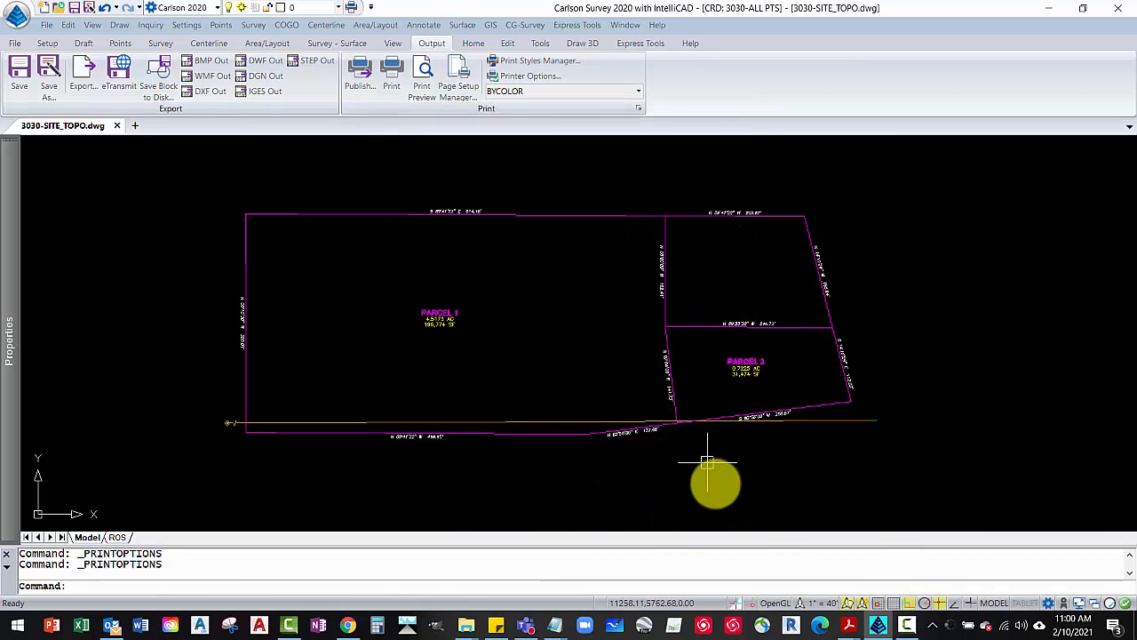
Open a File Explorer window and go to the copied Carlson2020\ICAD9_X64\SUP\Print Styles path
right_click(473, 625)
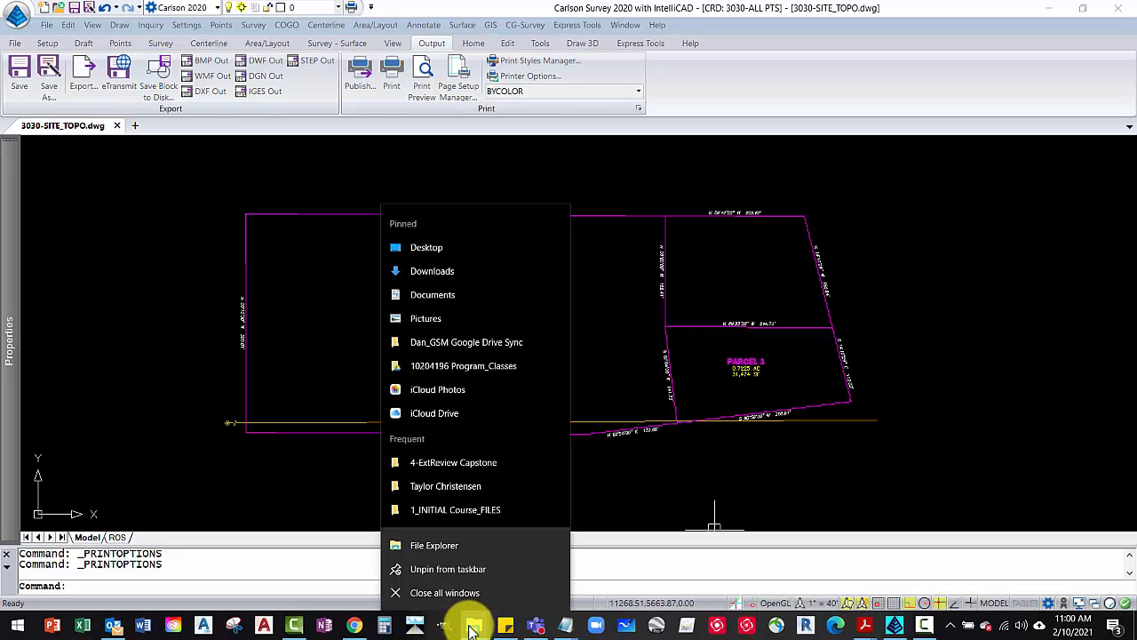
left_click(494, 338)
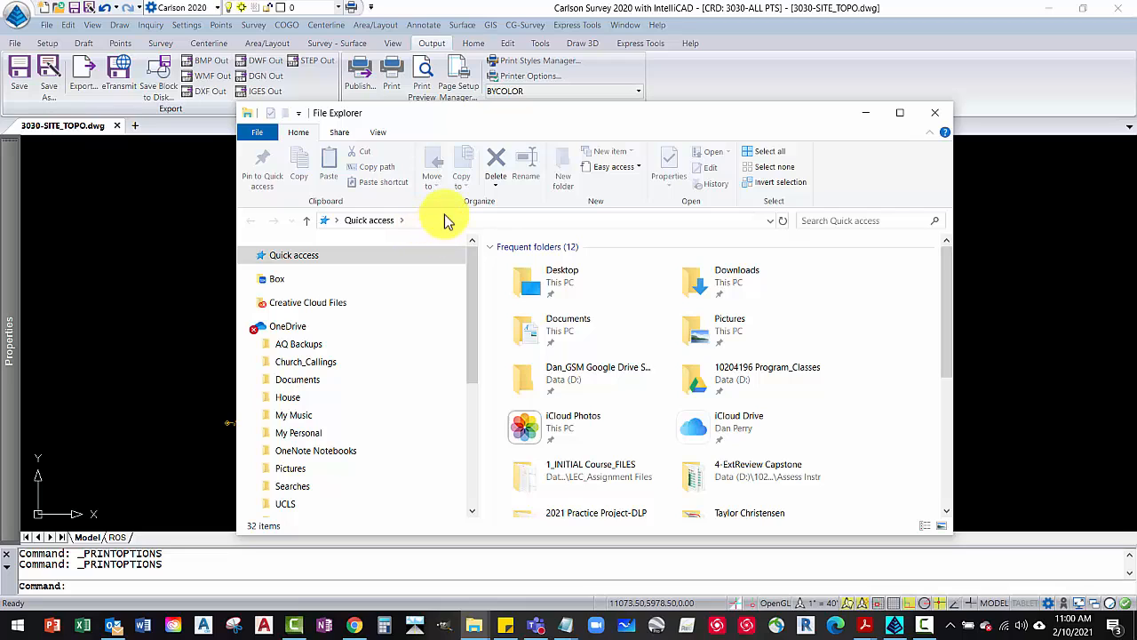
left_click(447, 222)
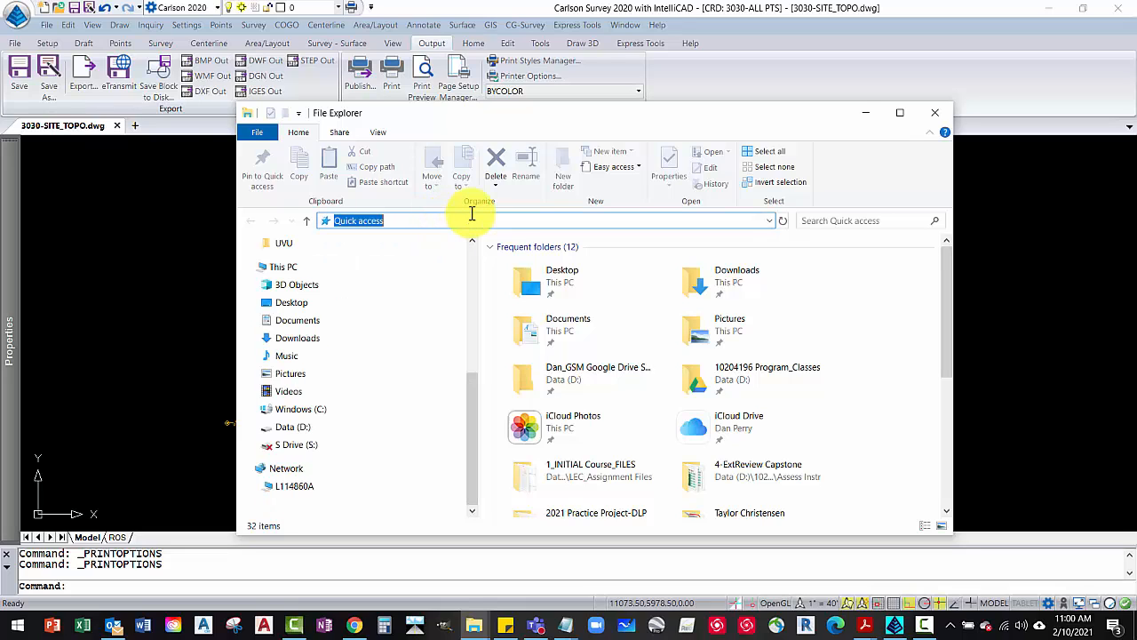
type("C:\\Users\\10204196\\AppData\\Roaming\\Carlson Software\\Carlson2020\\ICAD9_X64\\SUP\\Print Styles")
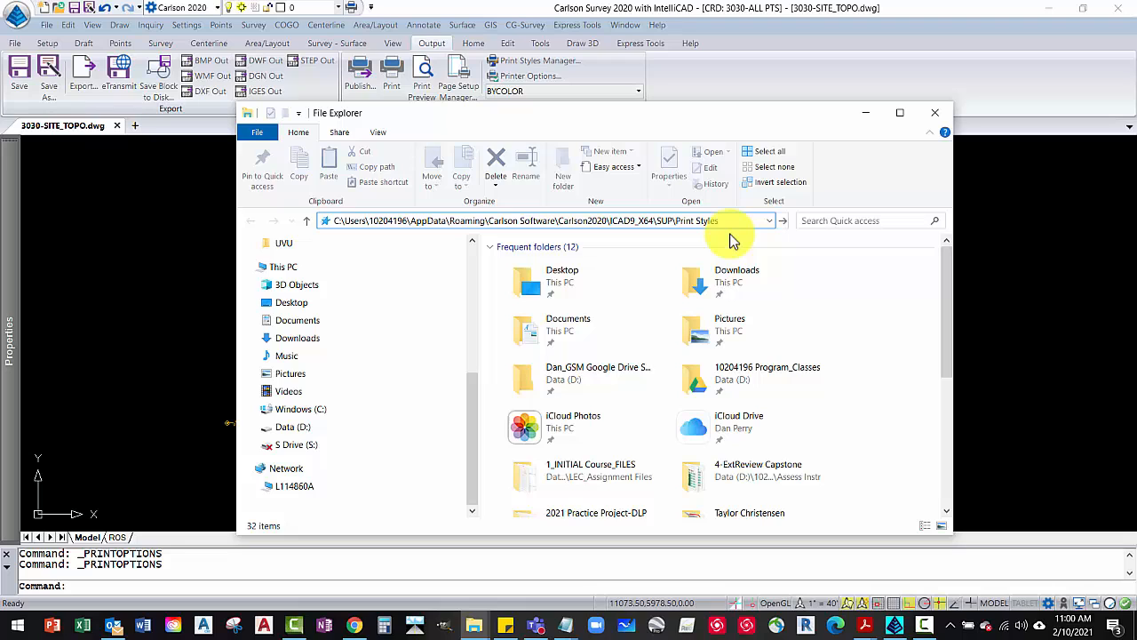
key("ctrl+a")
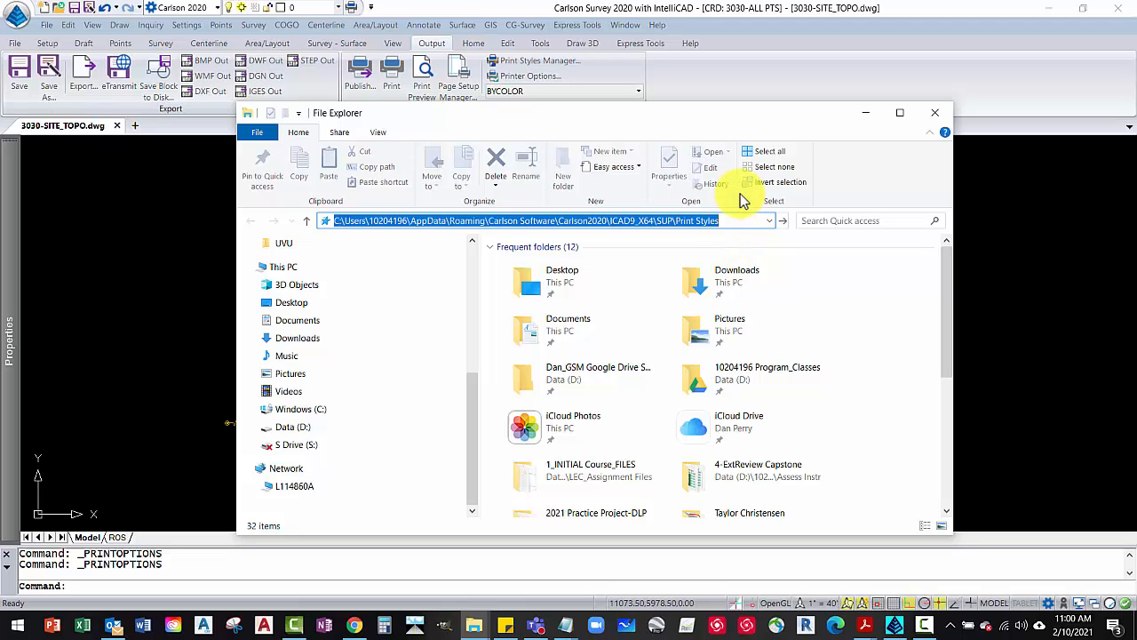
key("Return")
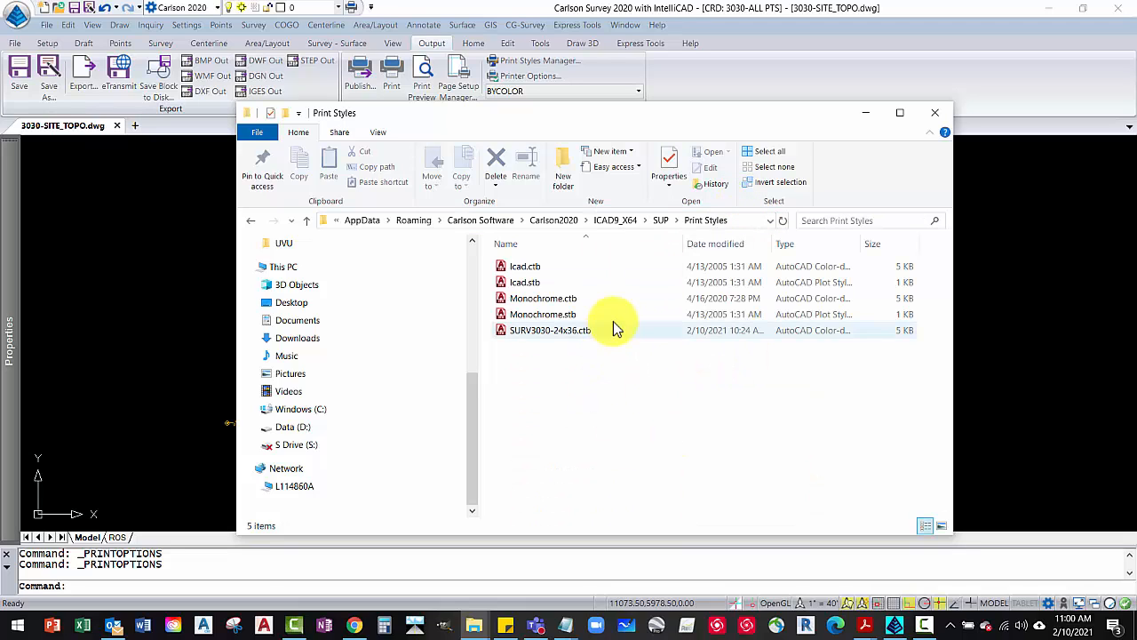
Move the Print Styles window aside and open a second File Explorer window overlapping it so both remain accessible
left_click_drag(640, 120, 431, 48)
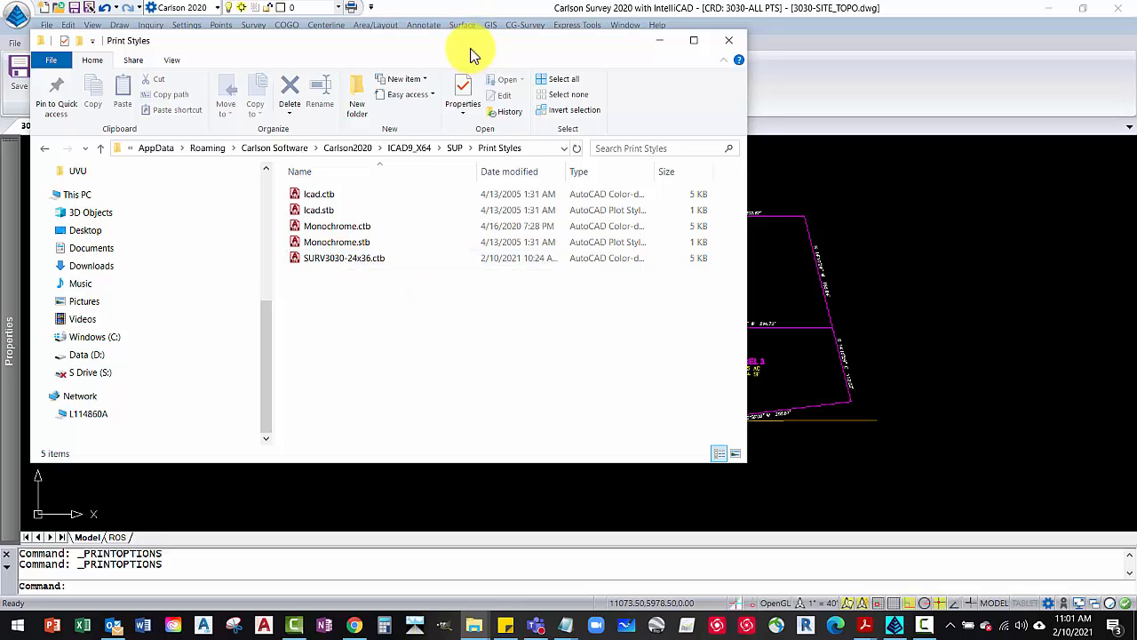
left_click_drag(471, 43, 469, 50)
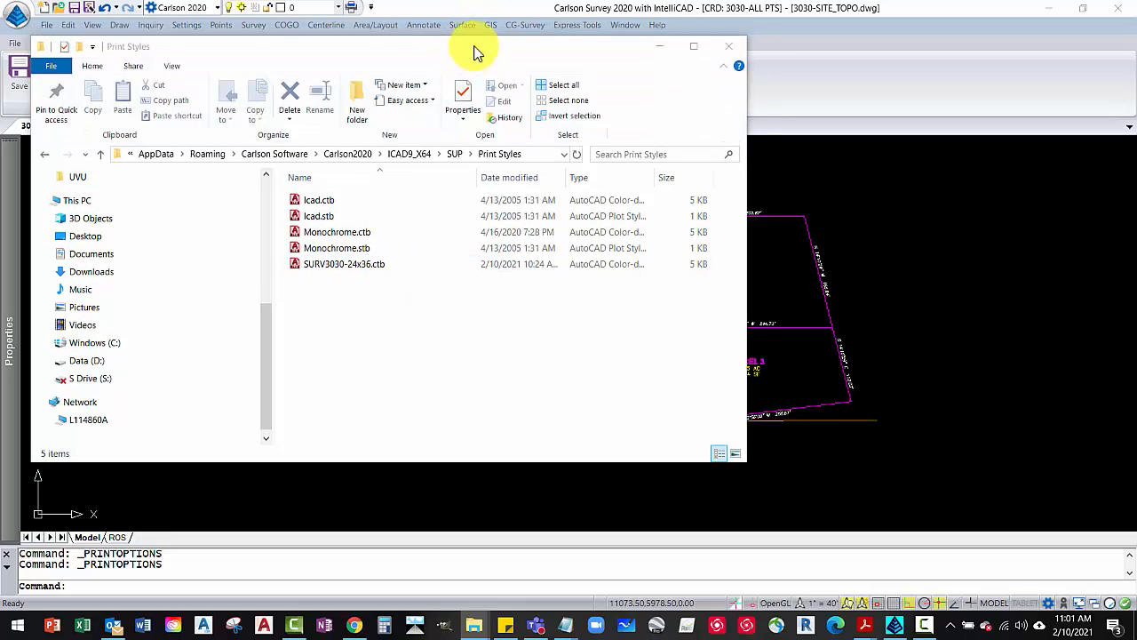
key("ctrl+n")
left_click_drag(480, 61, 816, 111)
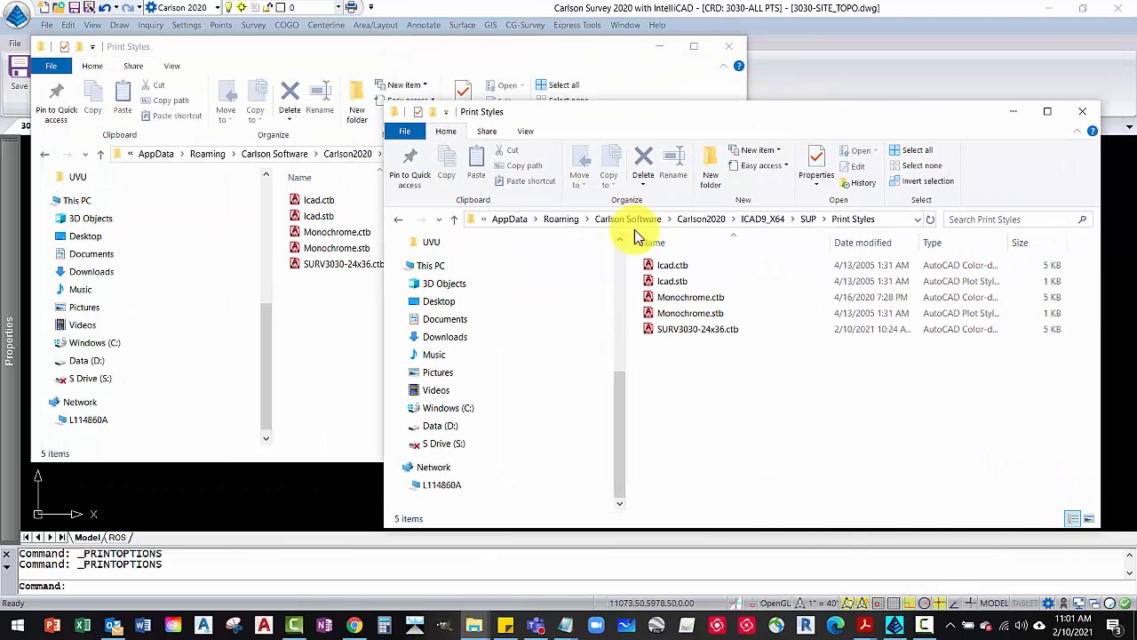
In the second window, browse the Data (D:) drive to the SURV 3030 course's in-class practice folder 2021 Practice Project-DLP
left_click(456, 425)
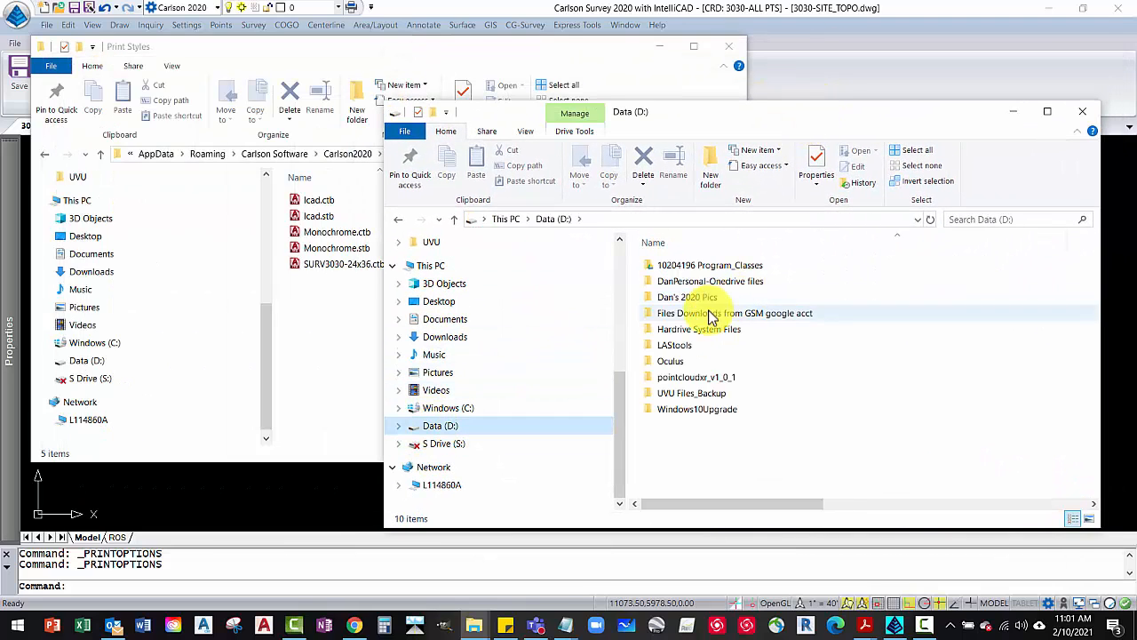
left_click(719, 266)
double_click(722, 271)
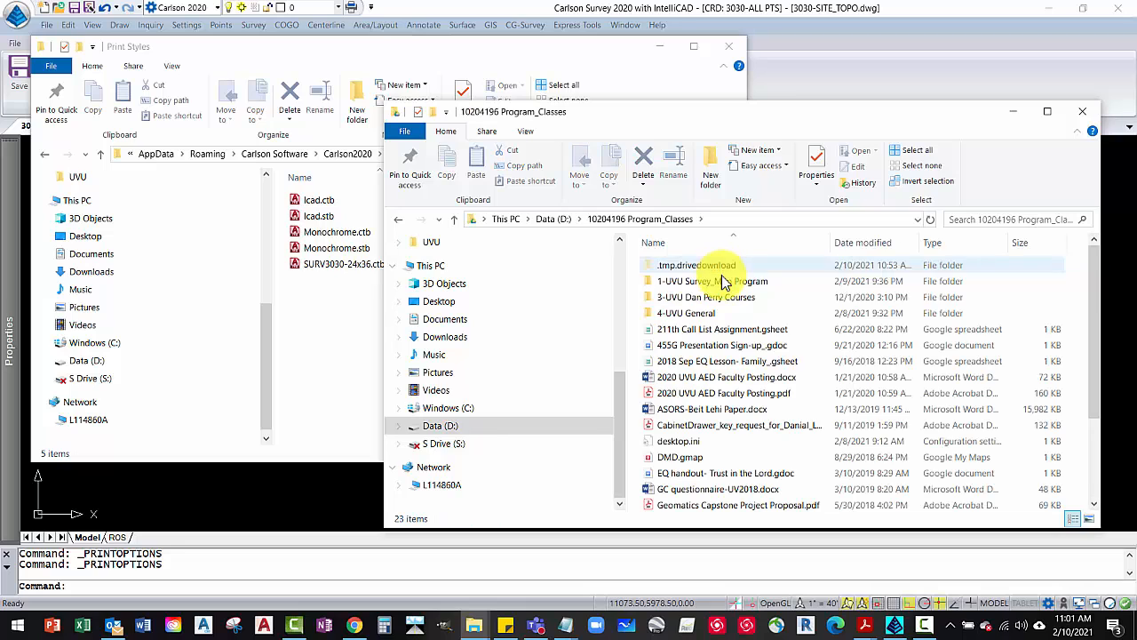
left_click(724, 300)
double_click(725, 300)
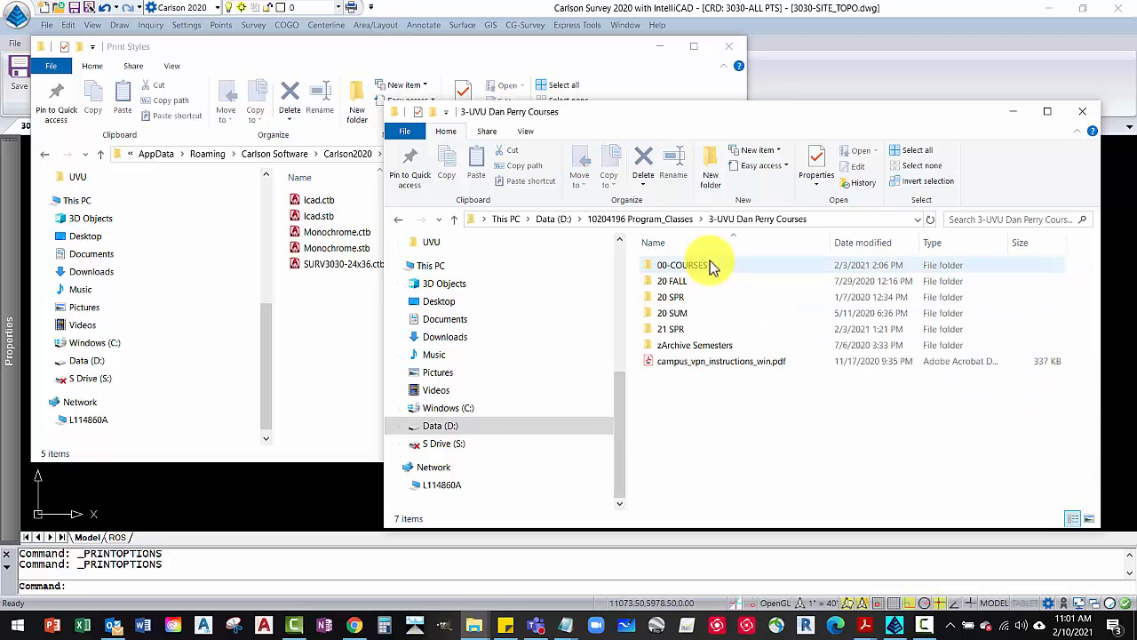
double_click(715, 265)
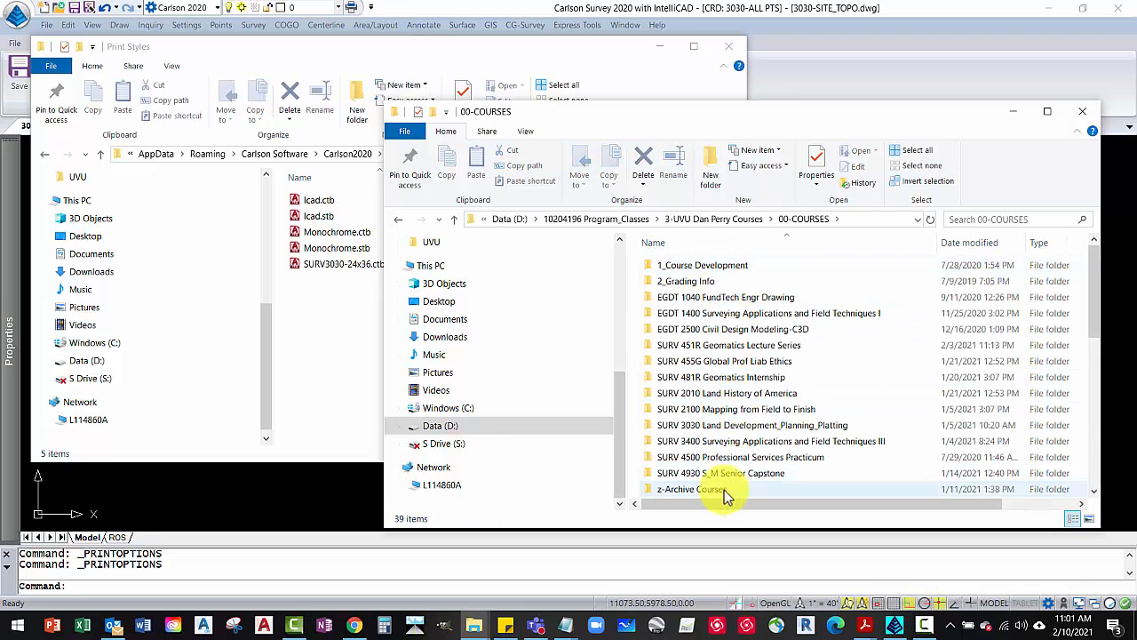
left_click(727, 427)
double_click(727, 426)
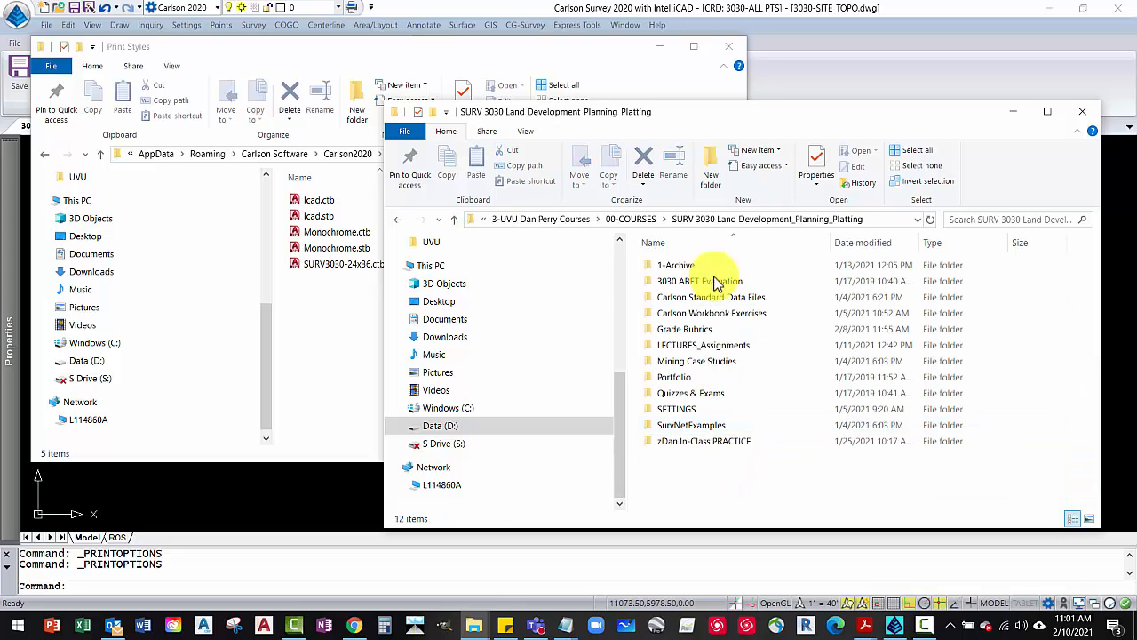
double_click(710, 441)
double_click(711, 346)
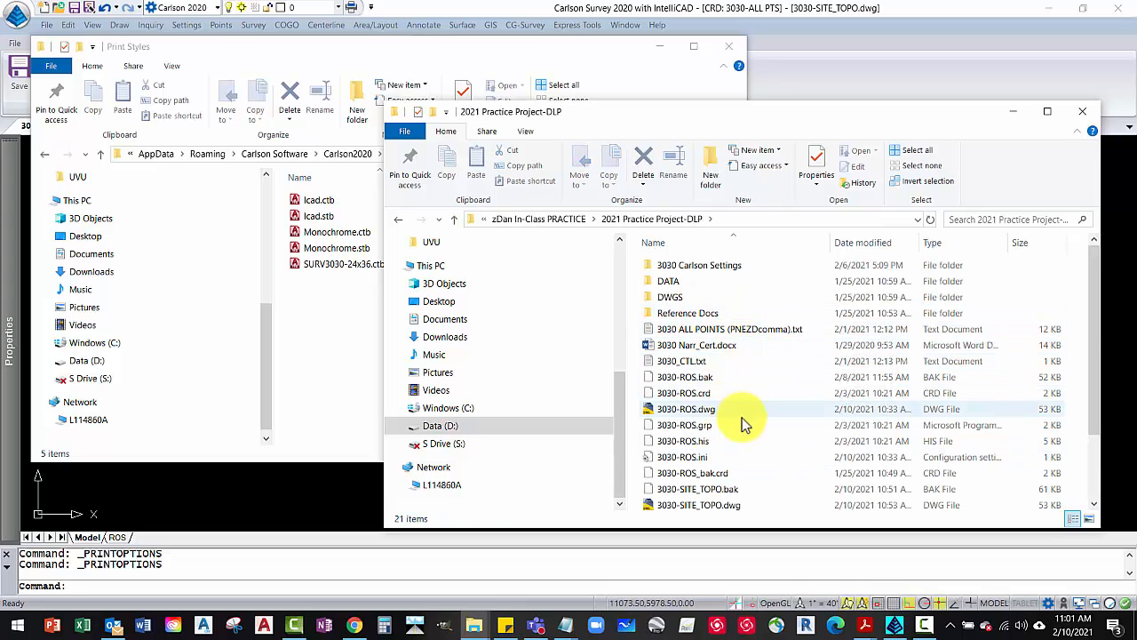
Locate SURV3030-24x36.ctb in the 2021 Practice Project-DLP folder and check where the Canvas course modules page in Chrome offers it
scroll(737, 440, "down", 2)
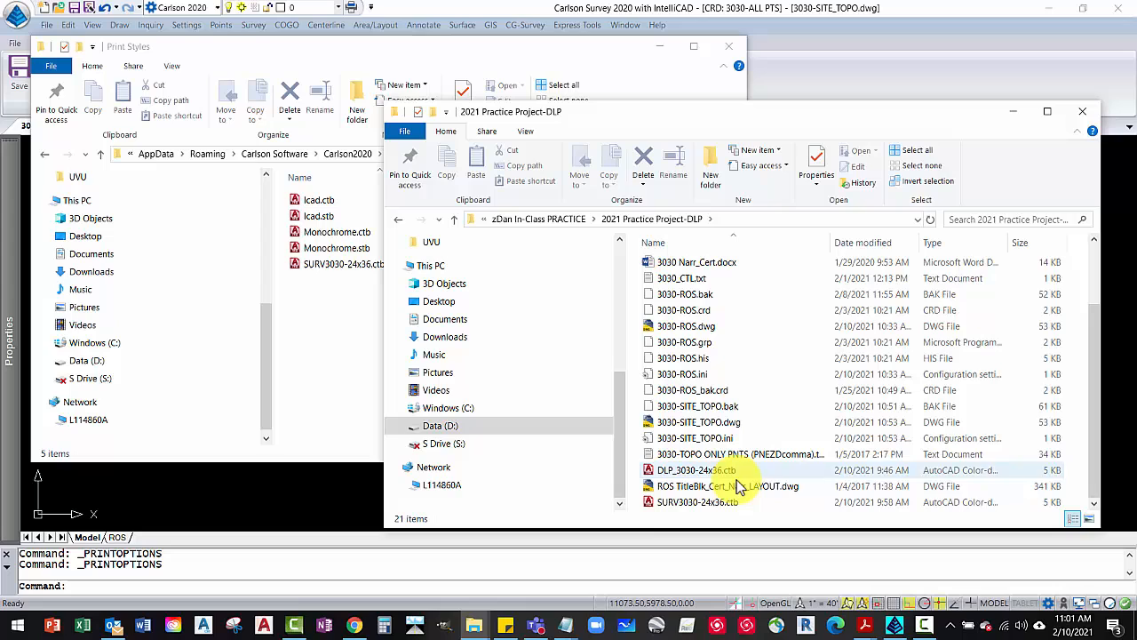
left_click(674, 503)
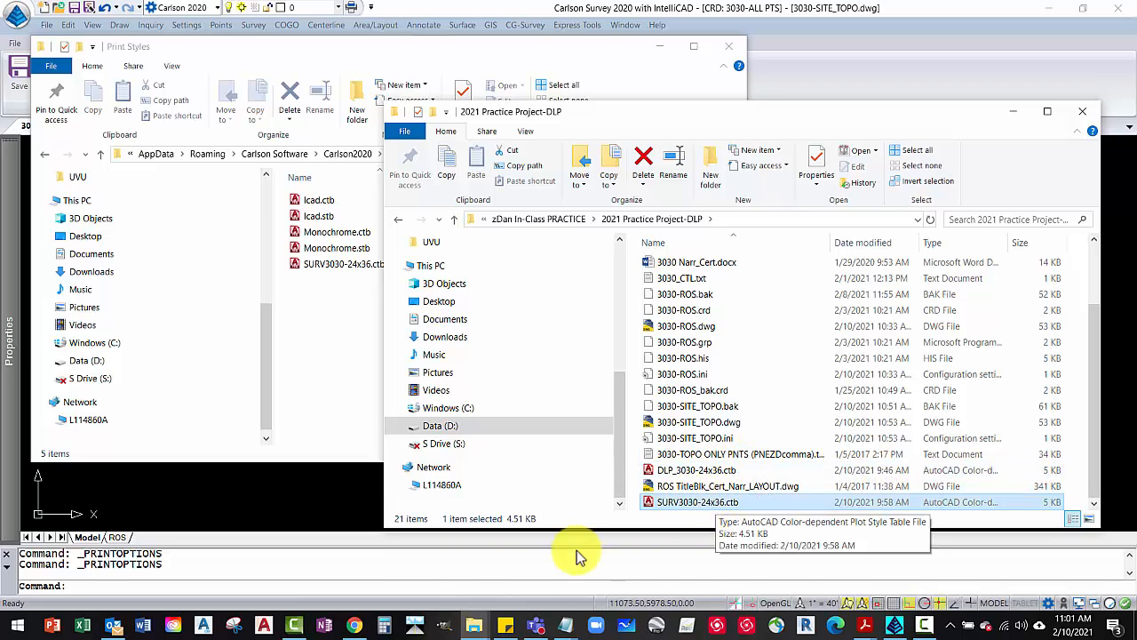
left_click(355, 627)
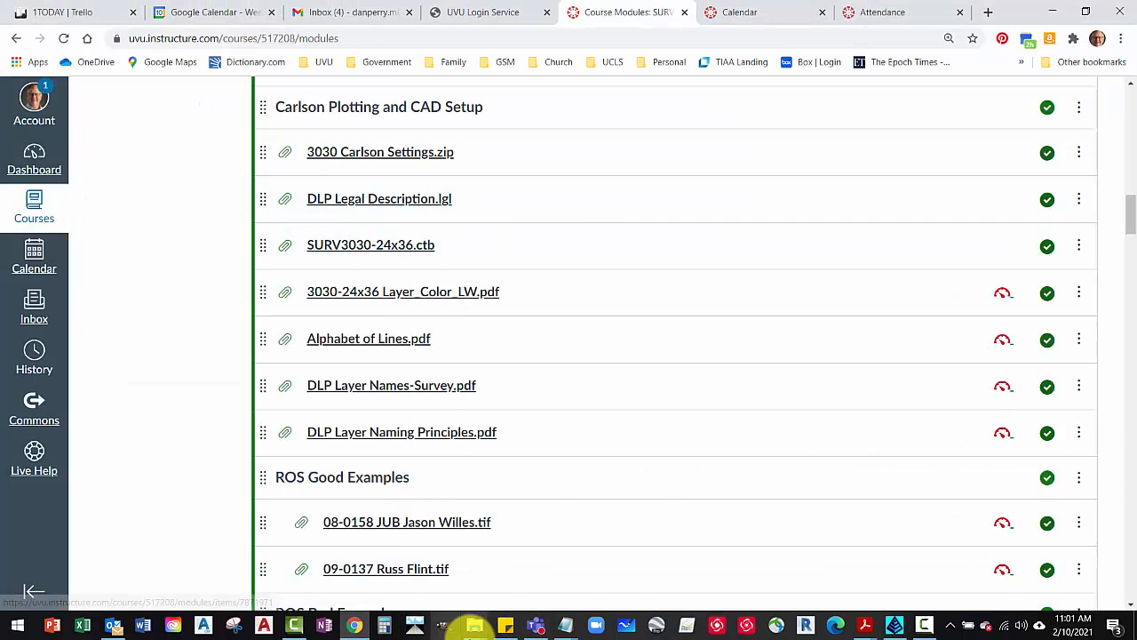
mouse_move(473, 628)
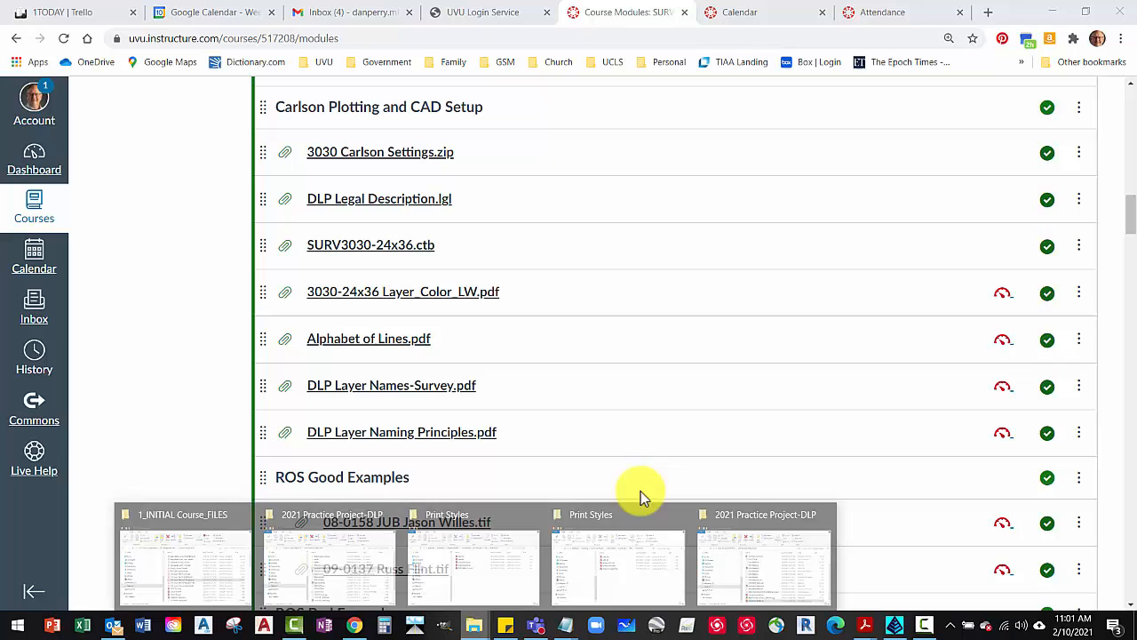
left_click(752, 542)
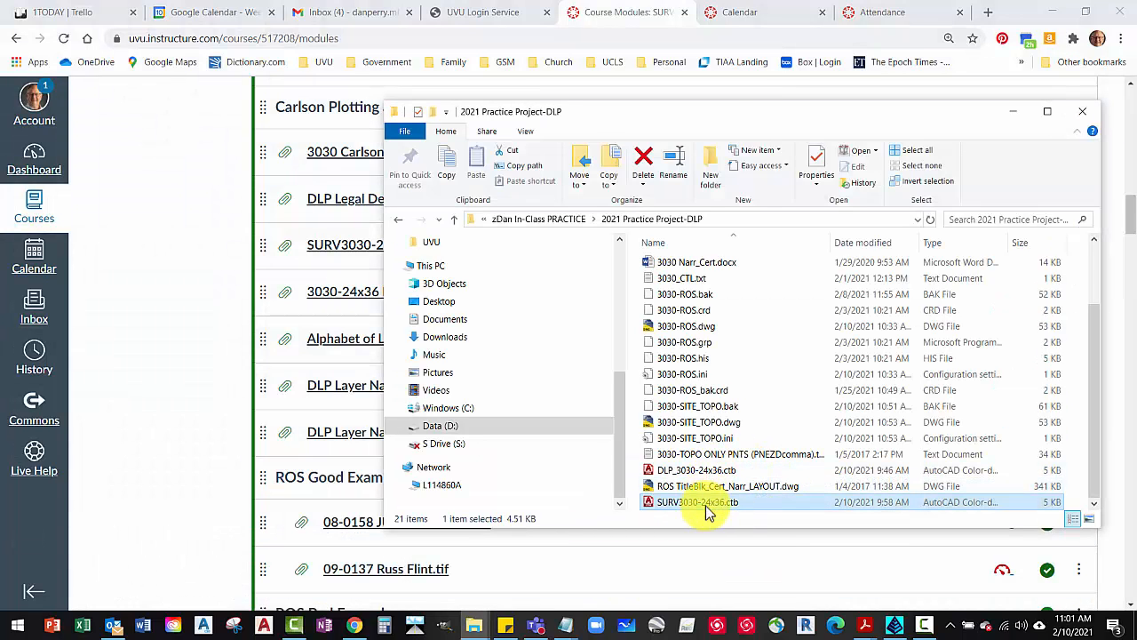
Copy SURV3030-24x36.ctb from the 2021 Practice Project-DLP folder into the Print Styles folder, replacing the existing file there
left_click(721, 489)
left_click(716, 503)
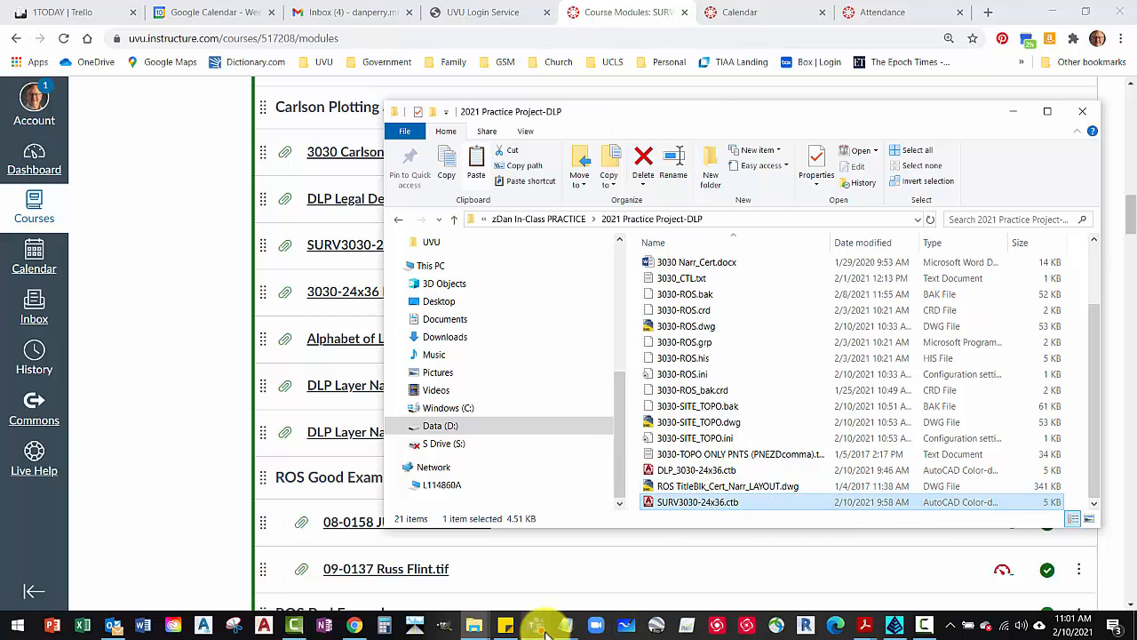
mouse_move(480, 626)
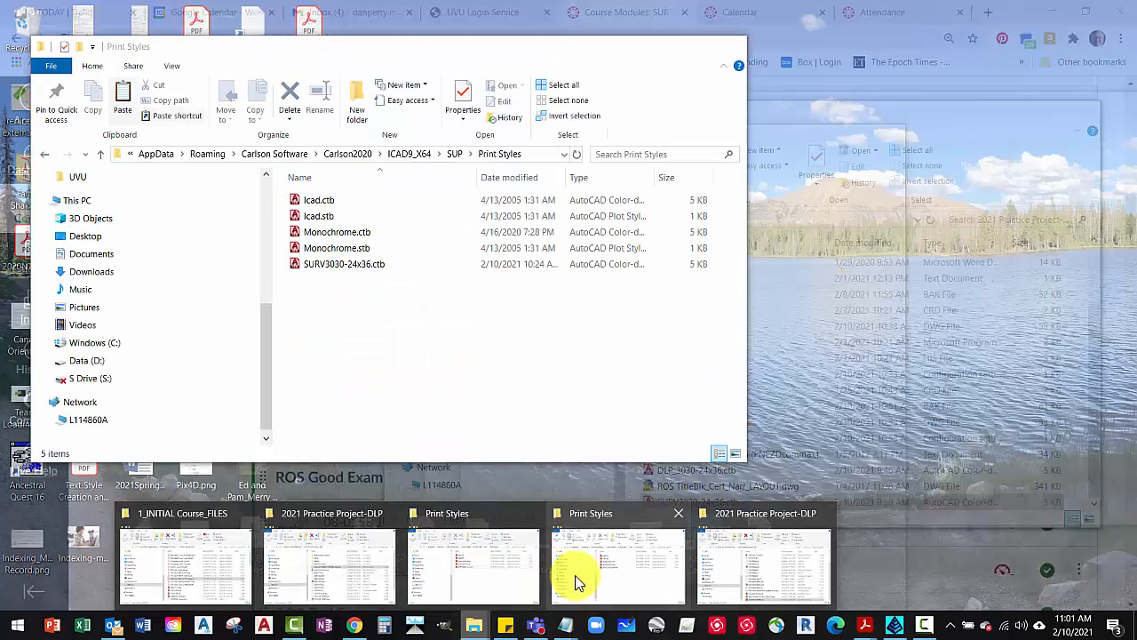
left_click(574, 578)
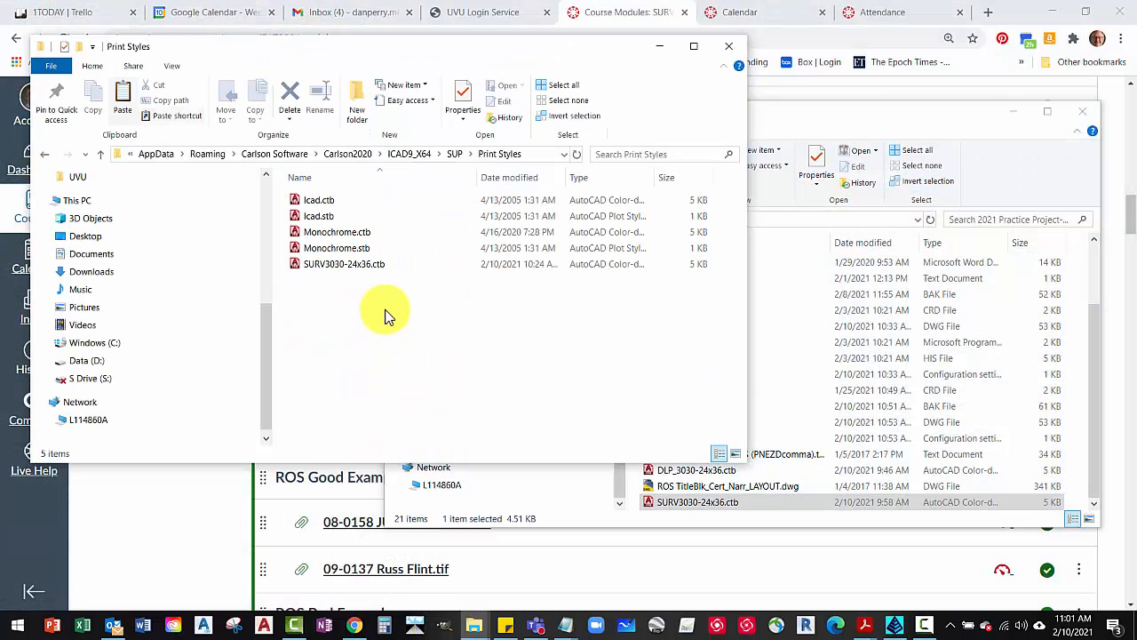
key("ctrl+v")
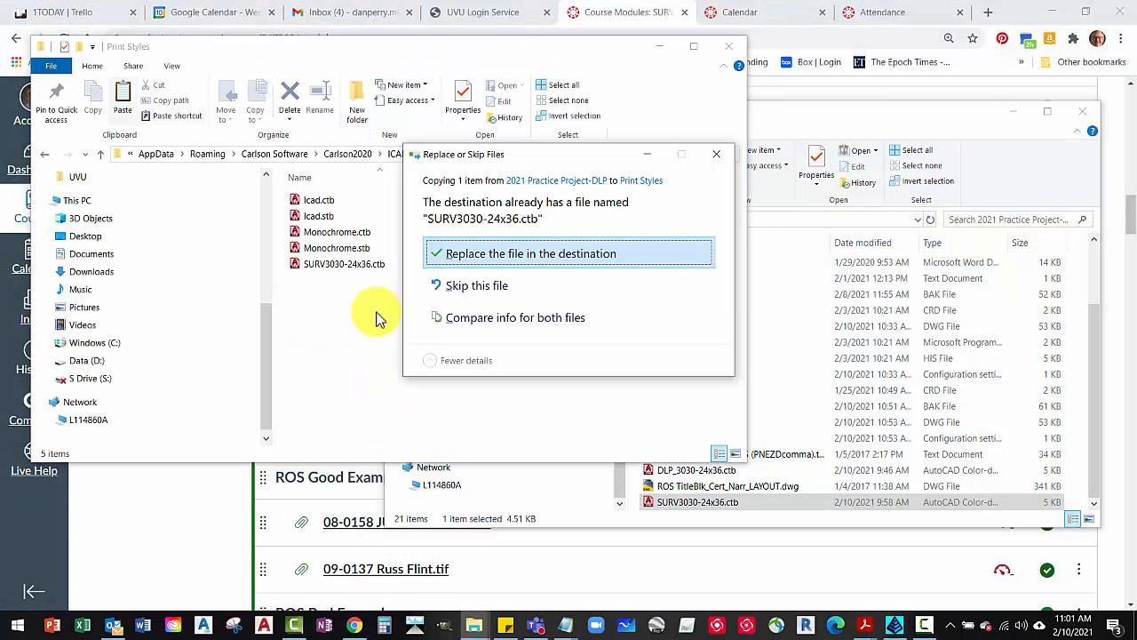
left_click(538, 257)
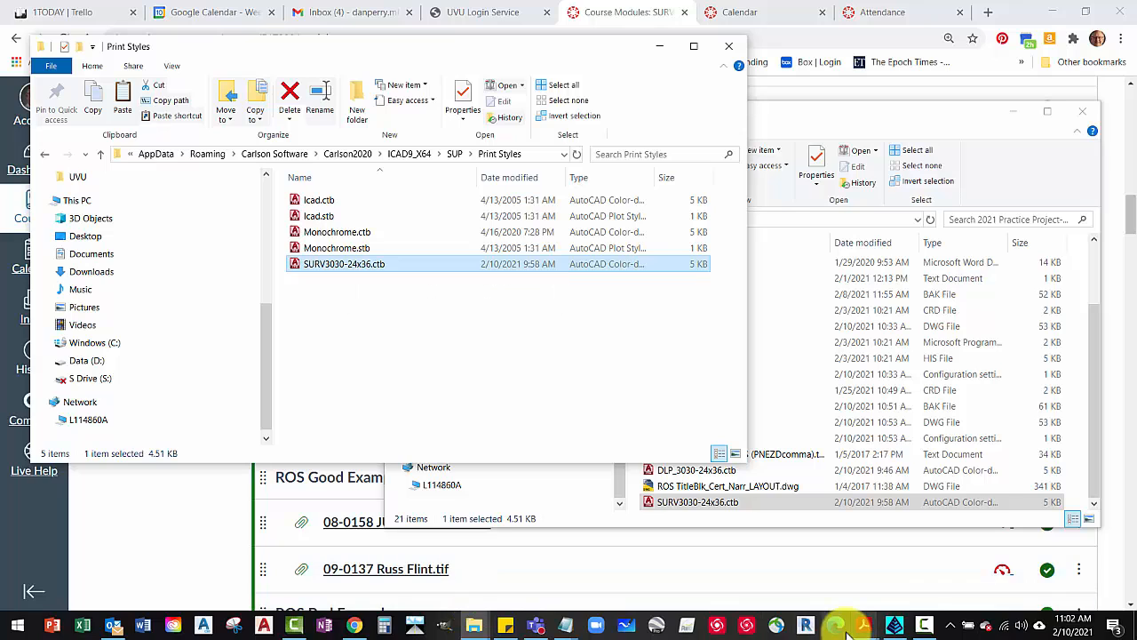
Switch back to Carlson Survey and open the first SURV3030-24x36.ctb for modification from the Print Styles Manager
left_click(924, 626)
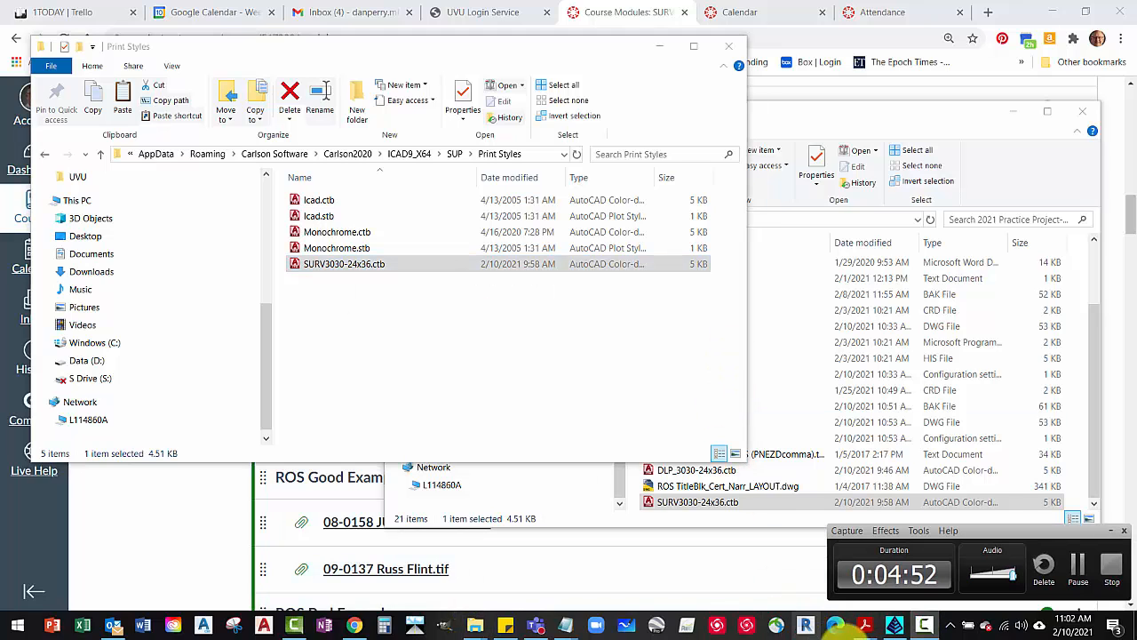
left_click(896, 628)
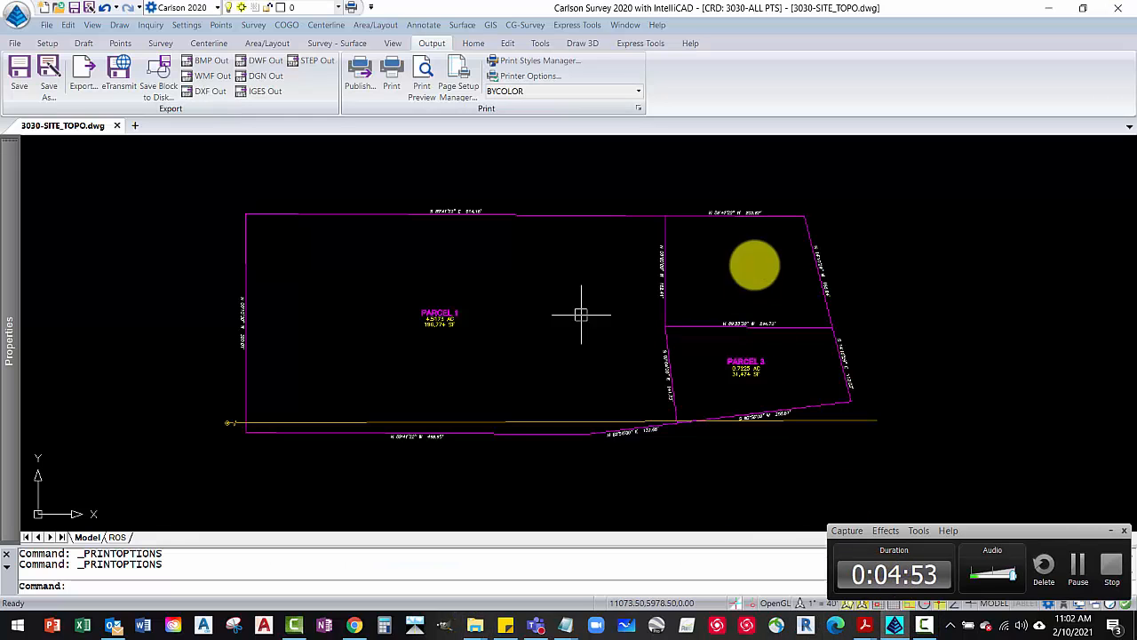
left_click(1108, 532)
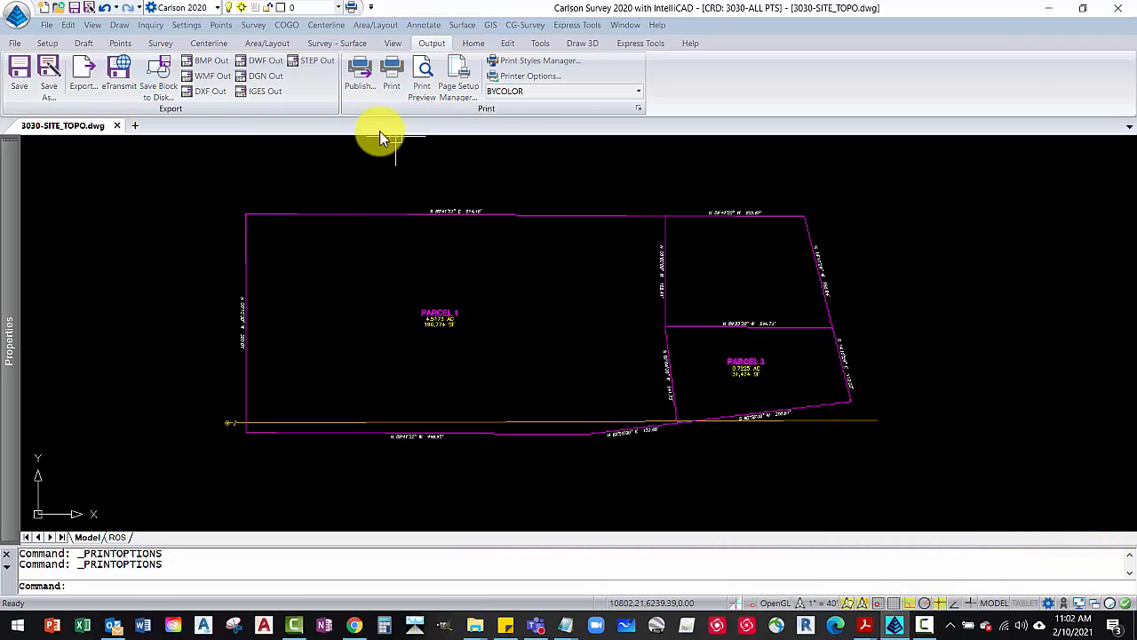
left_click(558, 63)
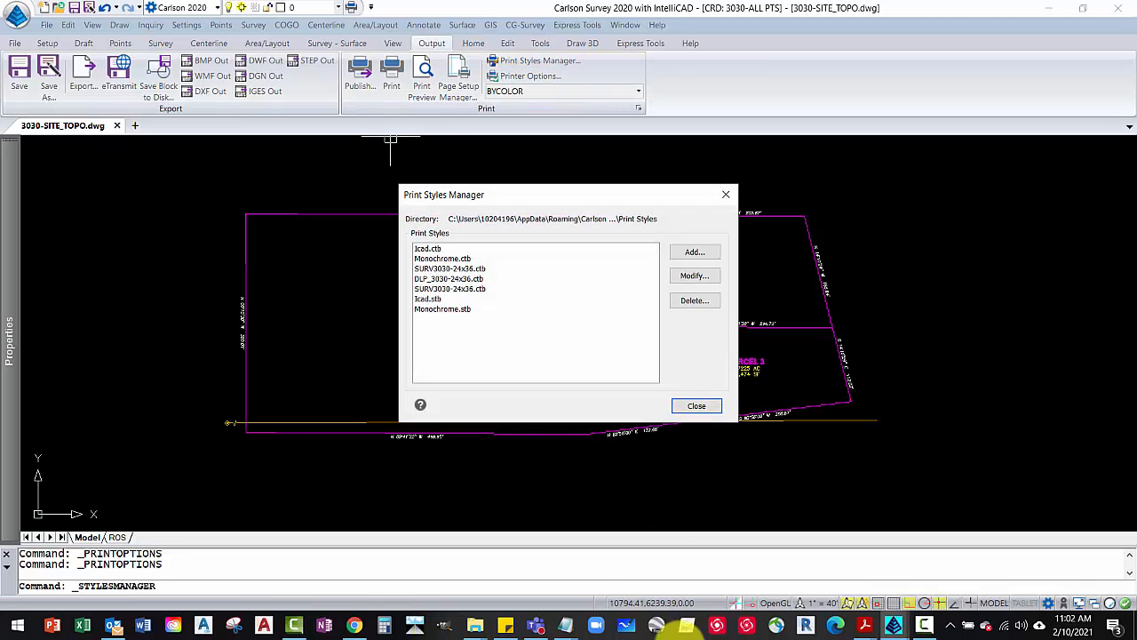
left_click(451, 269)
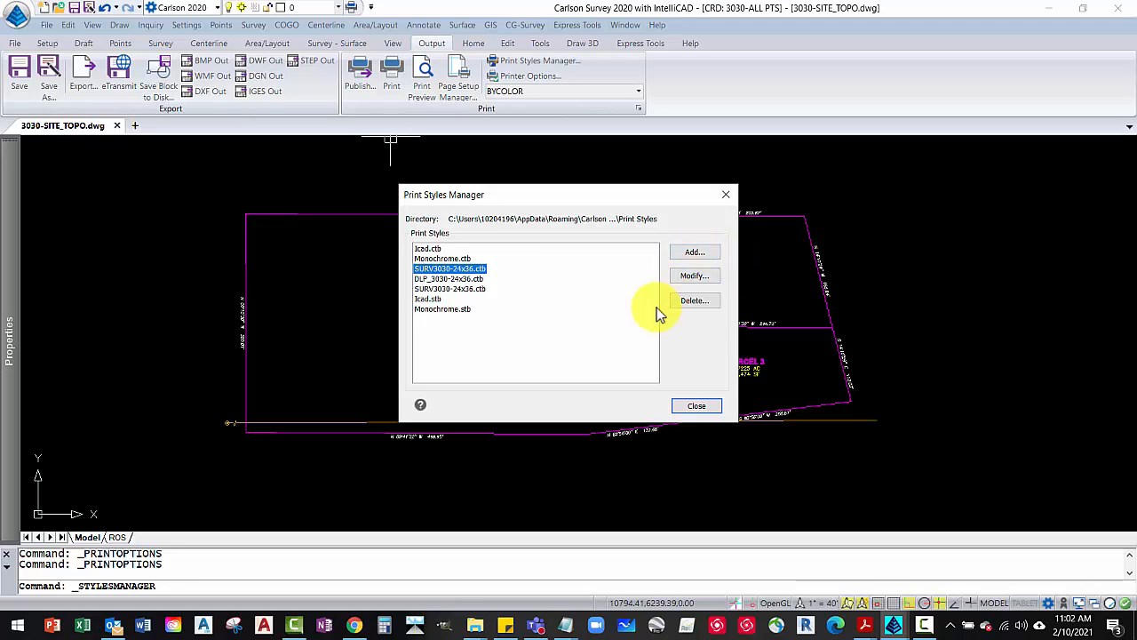
left_click(711, 274)
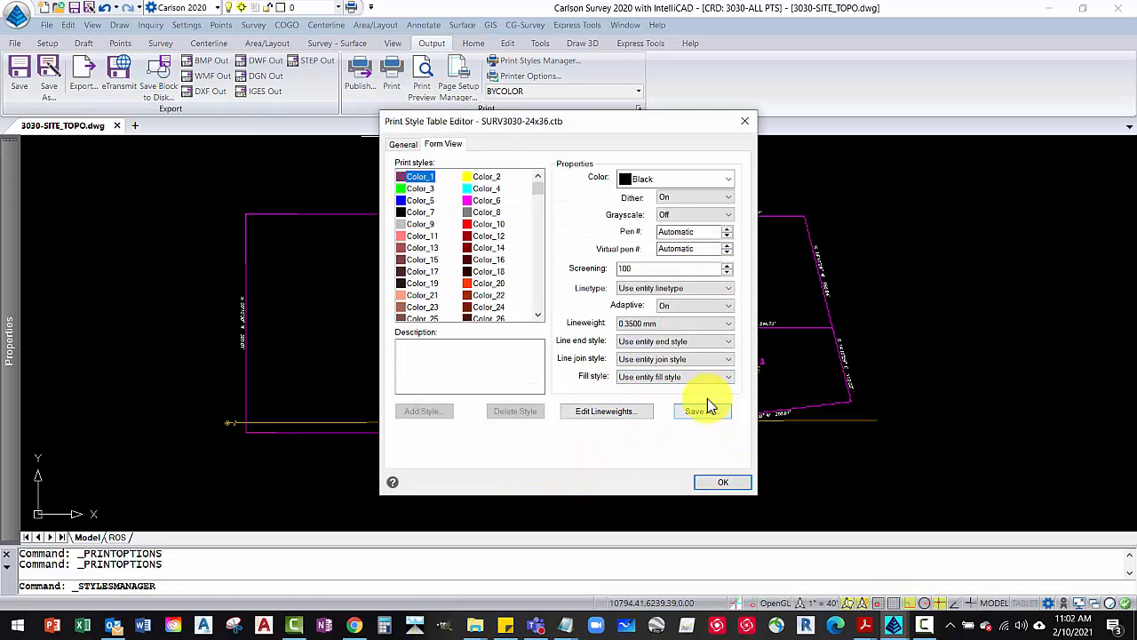
Save a copy of the open print style table as DLP-24x36.ctb in the Print Styles folder
left_click(700, 423)
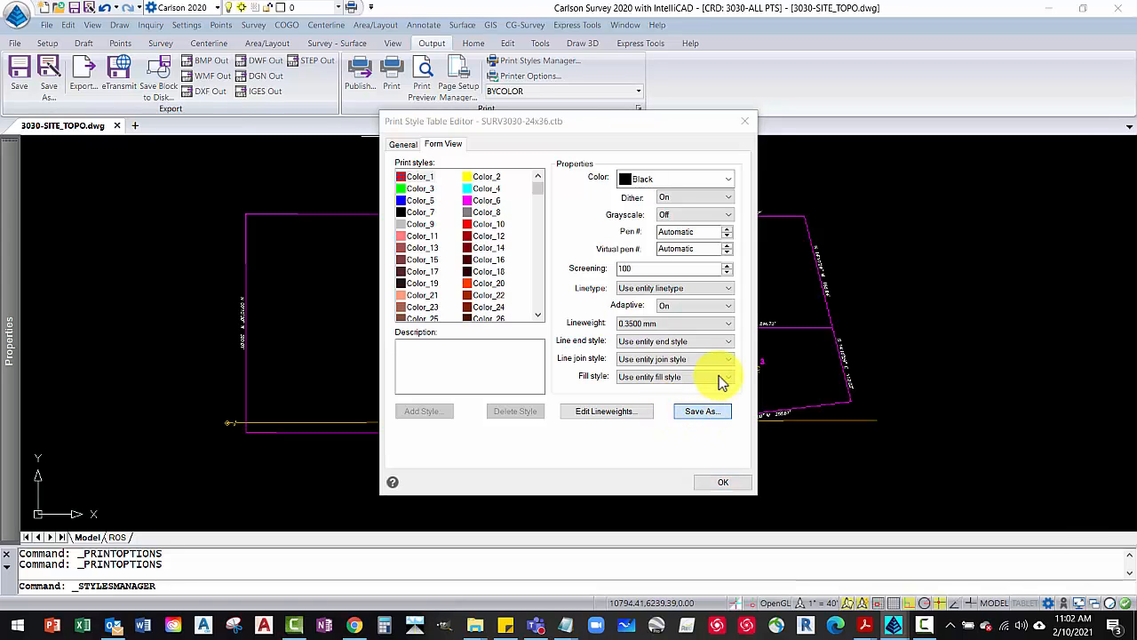
scroll(444, 323, "down", 2)
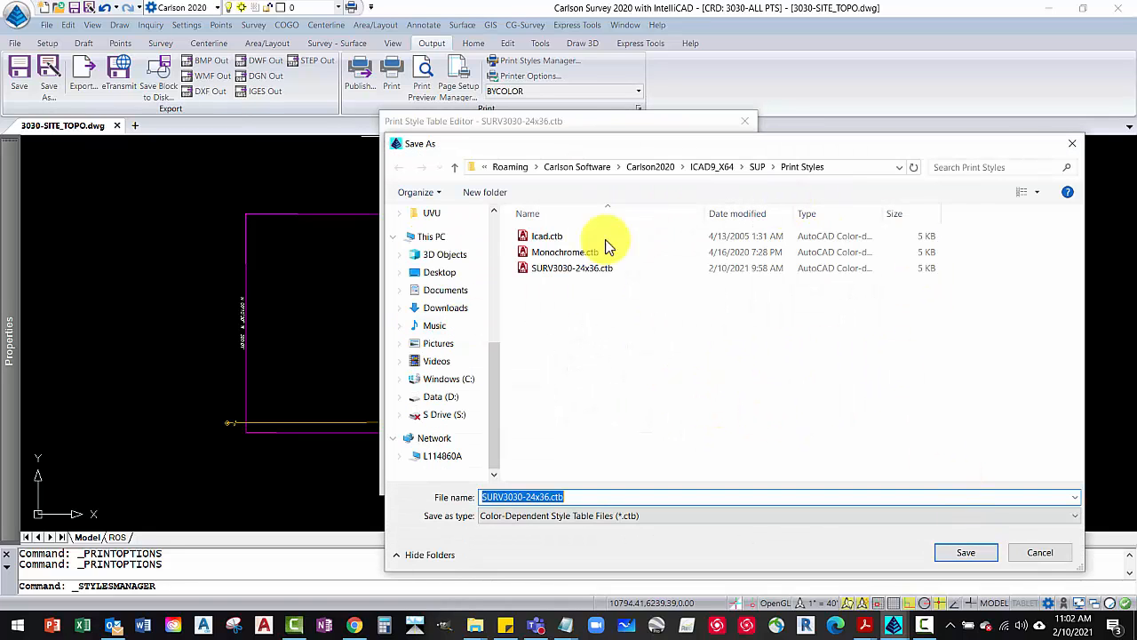
left_click(522, 497)
left_click_drag(524, 496, 399, 498)
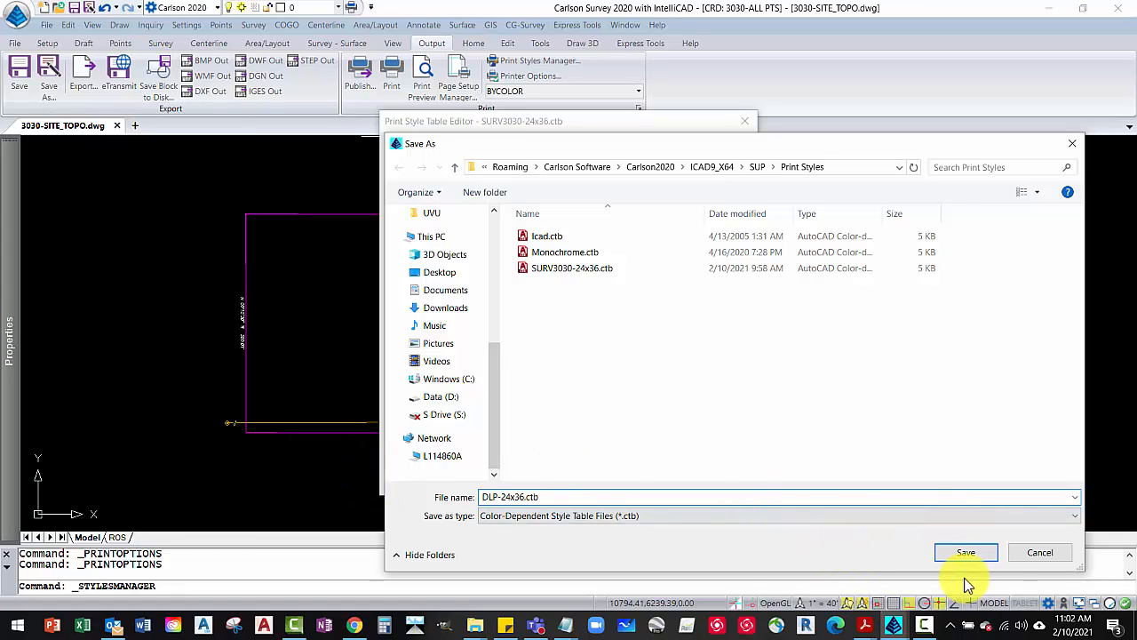
left_click(969, 555)
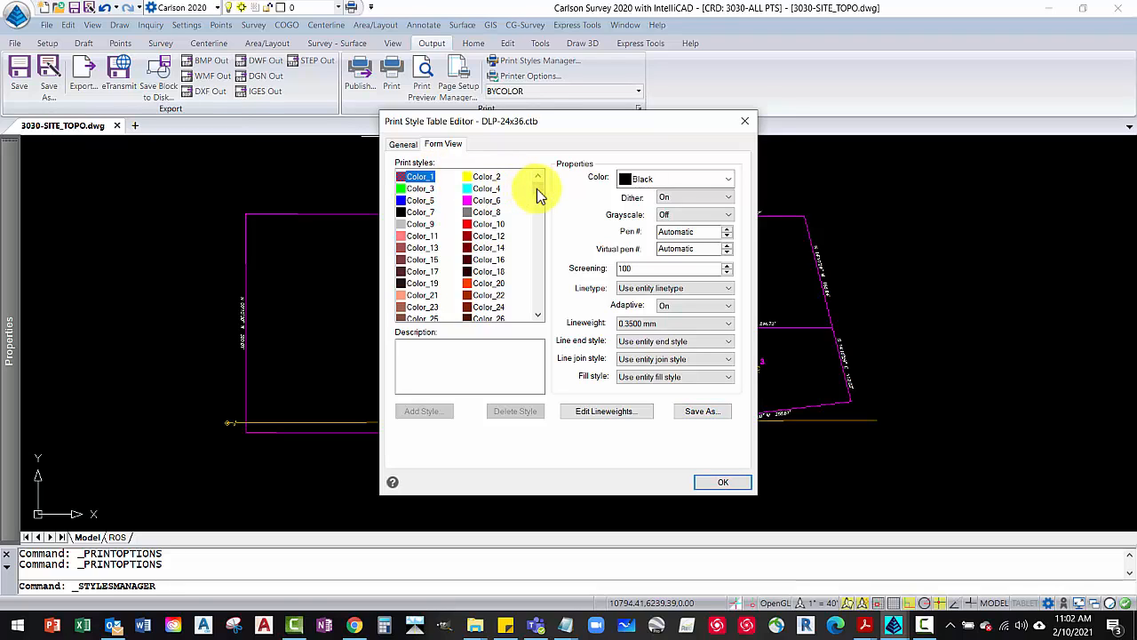
Set the plot color of all print styles from Color_1 to Color_255 to Black and clear the selection
left_click_drag(538, 189, 555, 325)
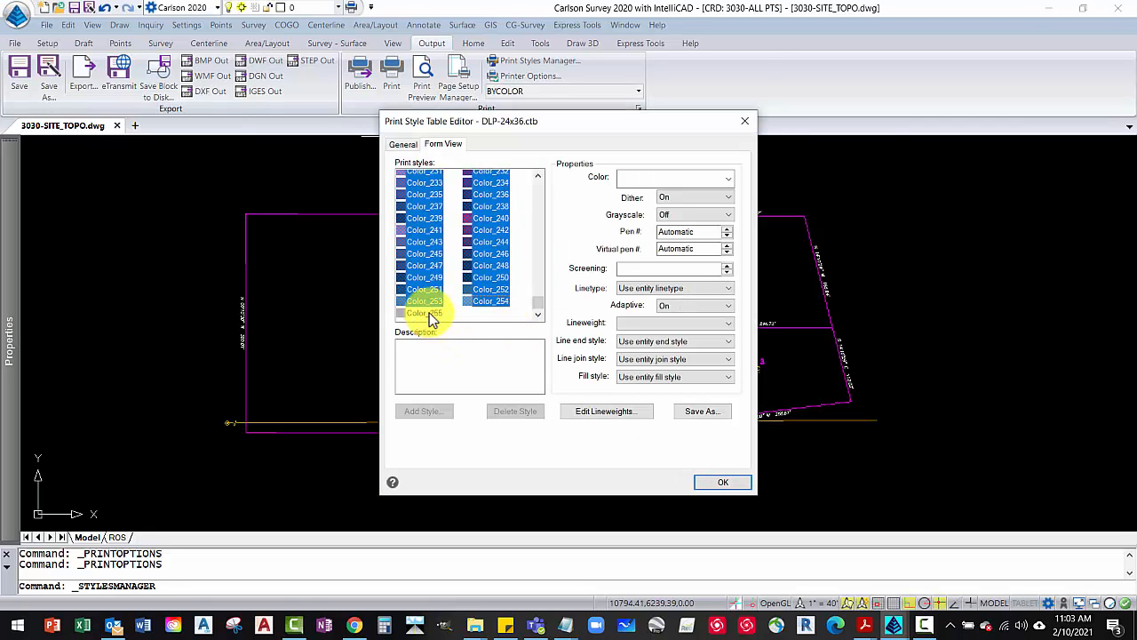
left_click(431, 313, "shift")
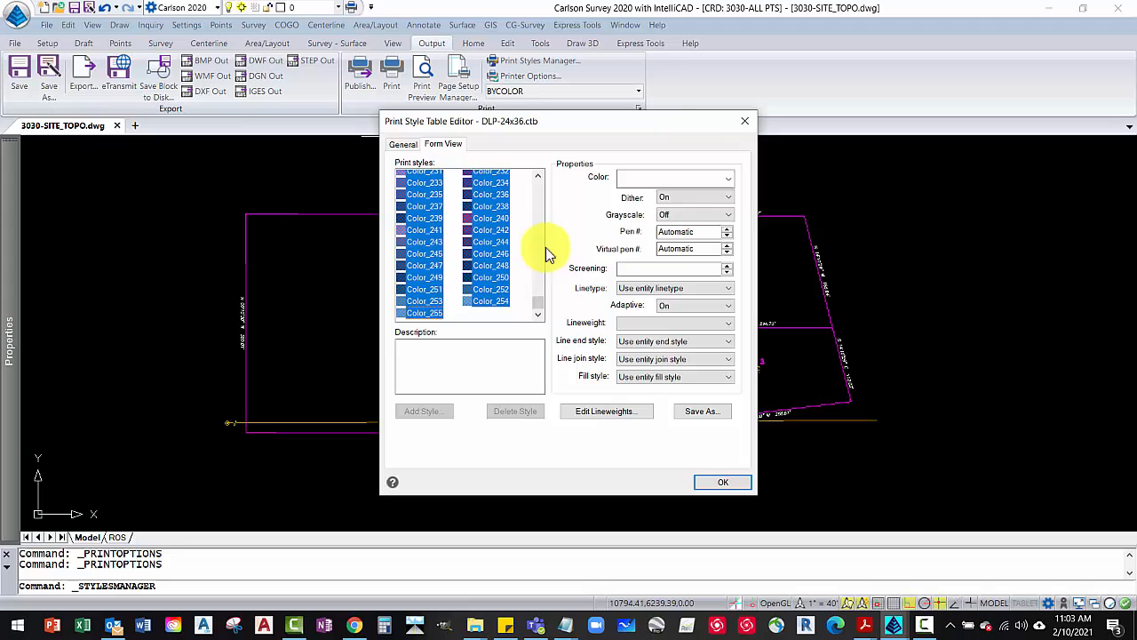
left_click(725, 180)
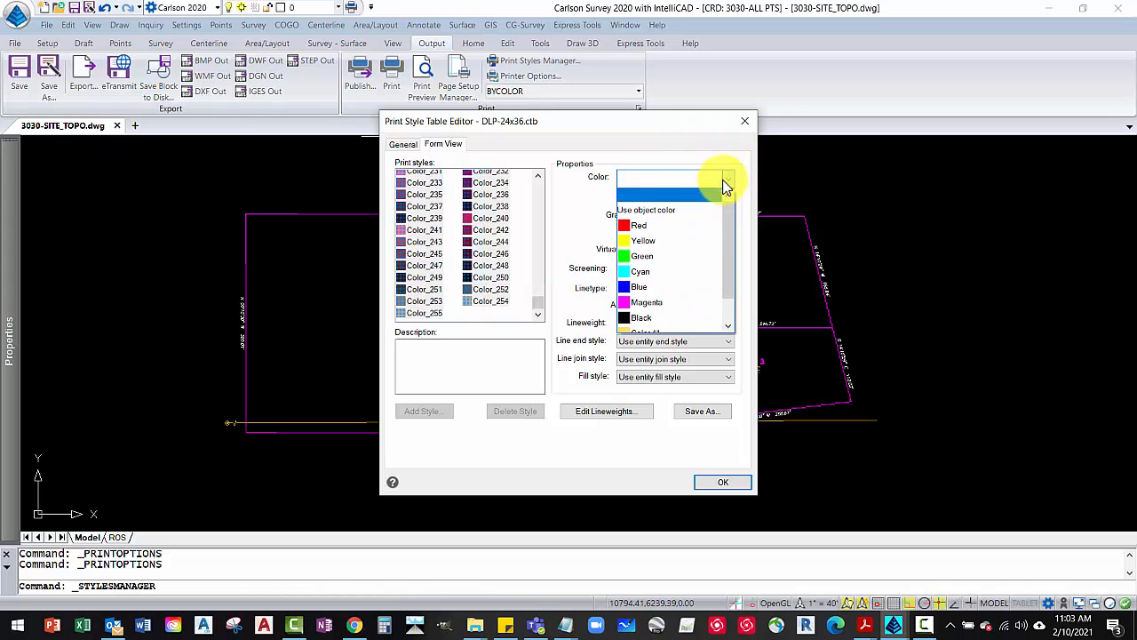
left_click_drag(732, 271, 730, 320)
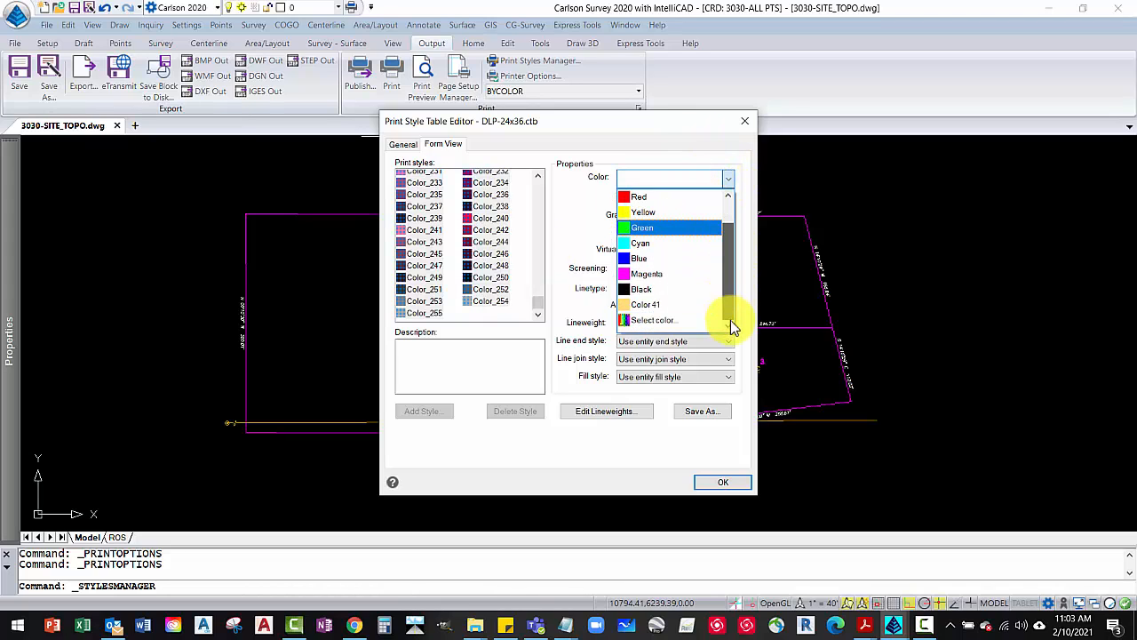
left_click(662, 293)
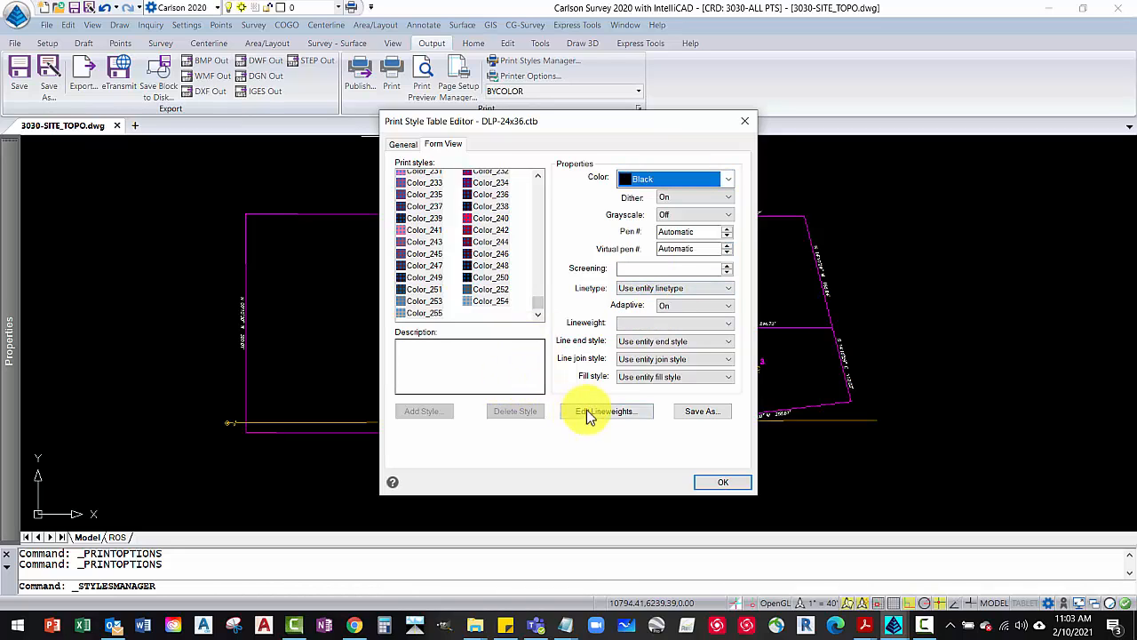
left_click(499, 321)
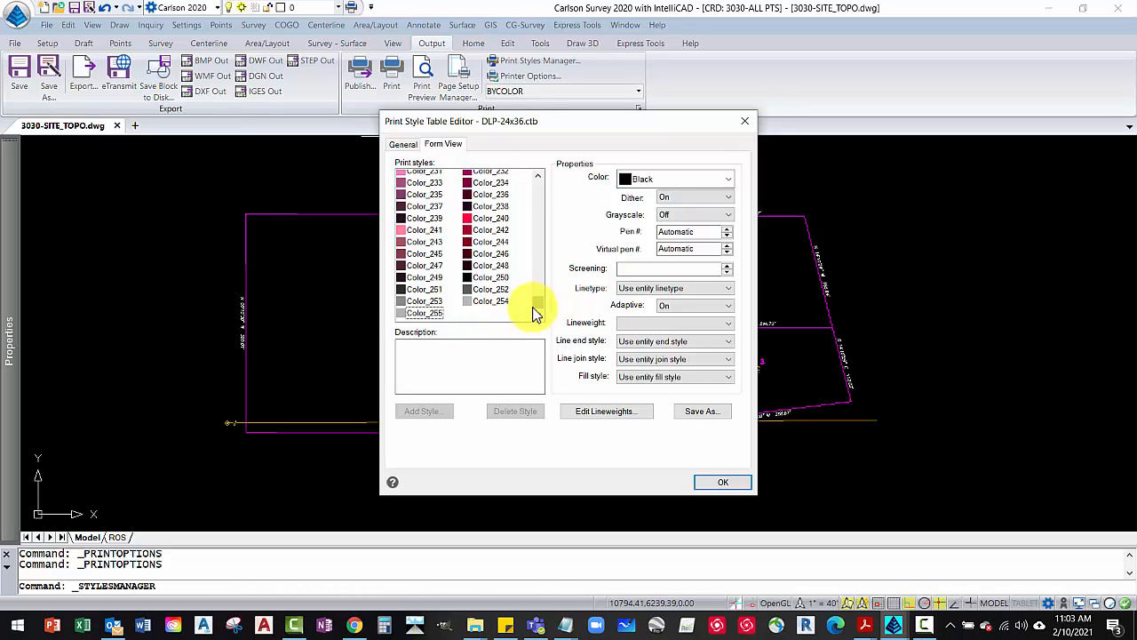
Set the lineweight of Color_1 in the DLP-24x36.ctb table to 0.3000 mm
left_click_drag(537, 307, 539, 183)
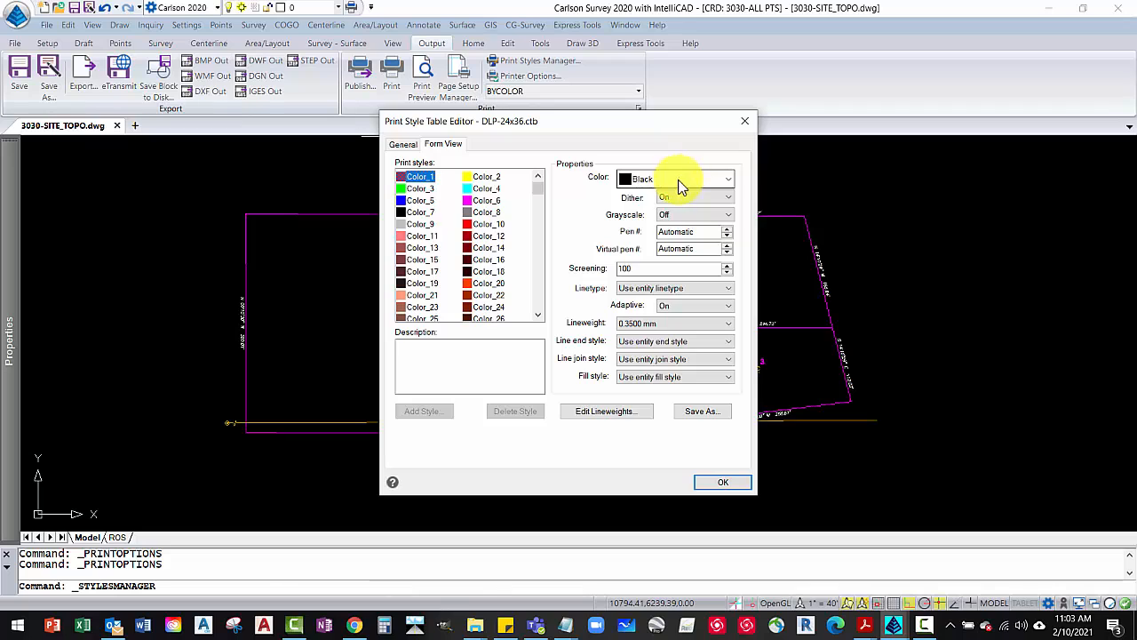
left_click(727, 327)
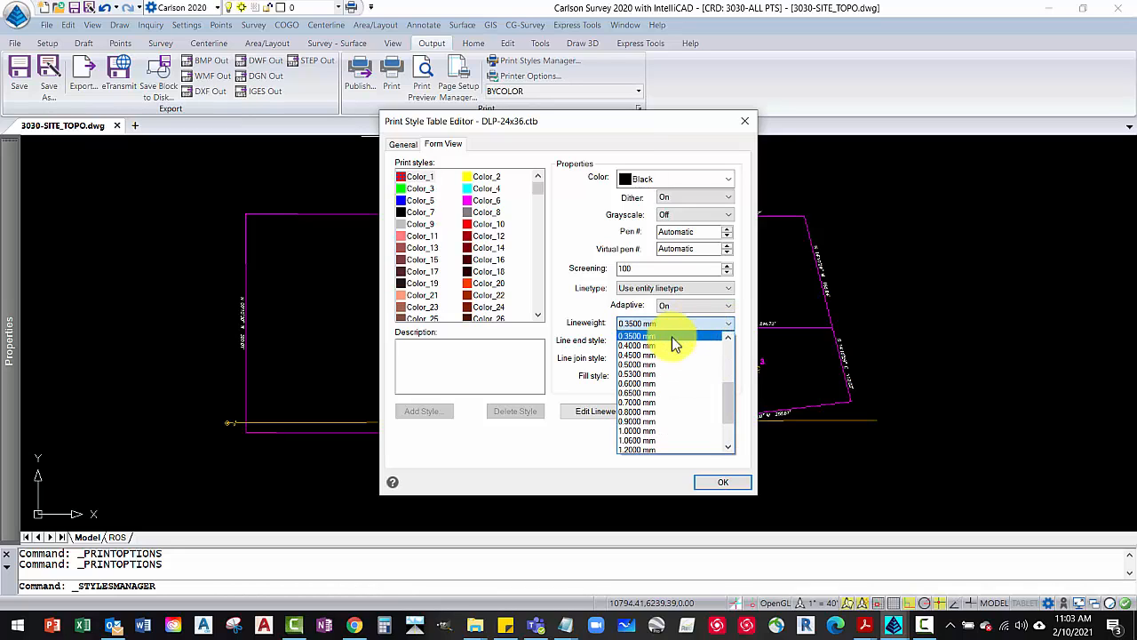
scroll(726, 342, "up", 2)
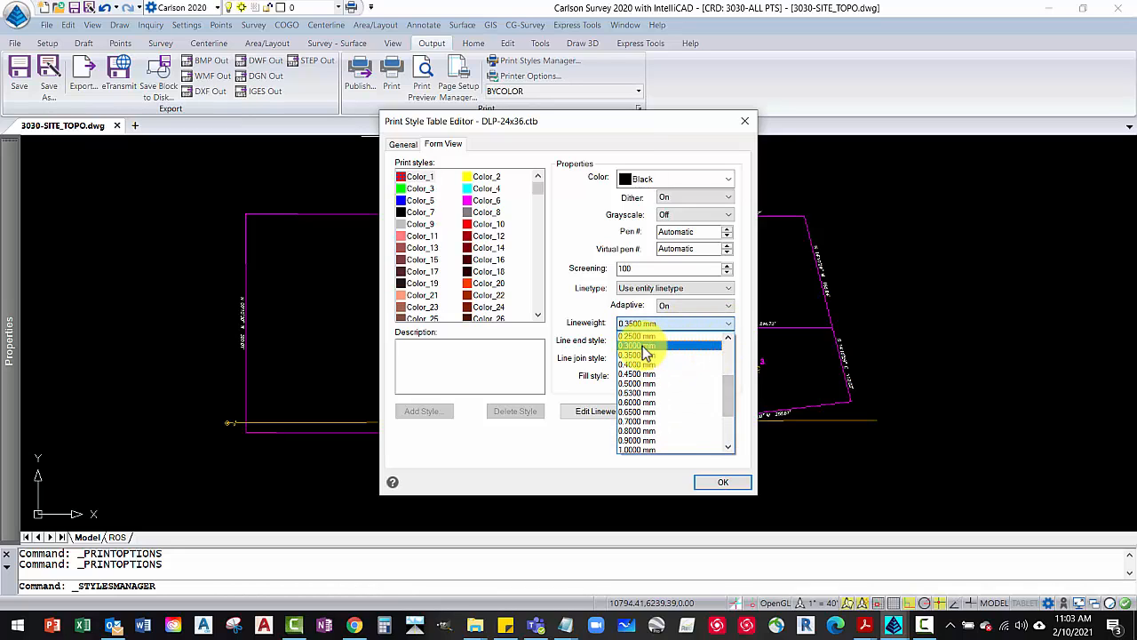
left_click(702, 339)
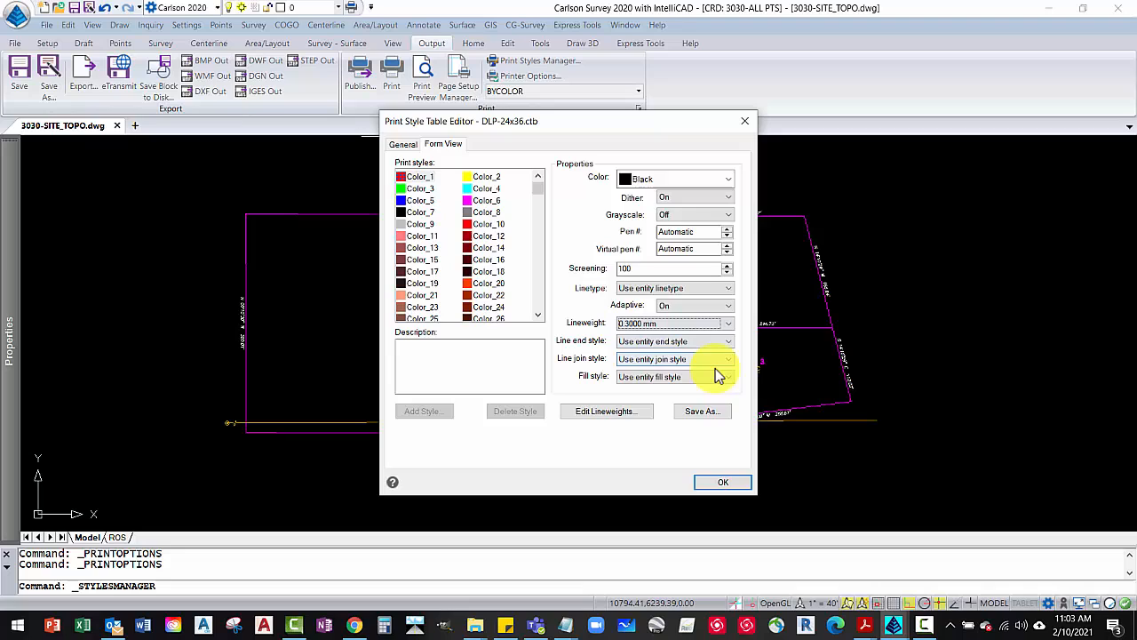
Set the lineweight of Color_3 in the DLP-24x36.ctb table to 0.3000 mm
left_click(425, 191)
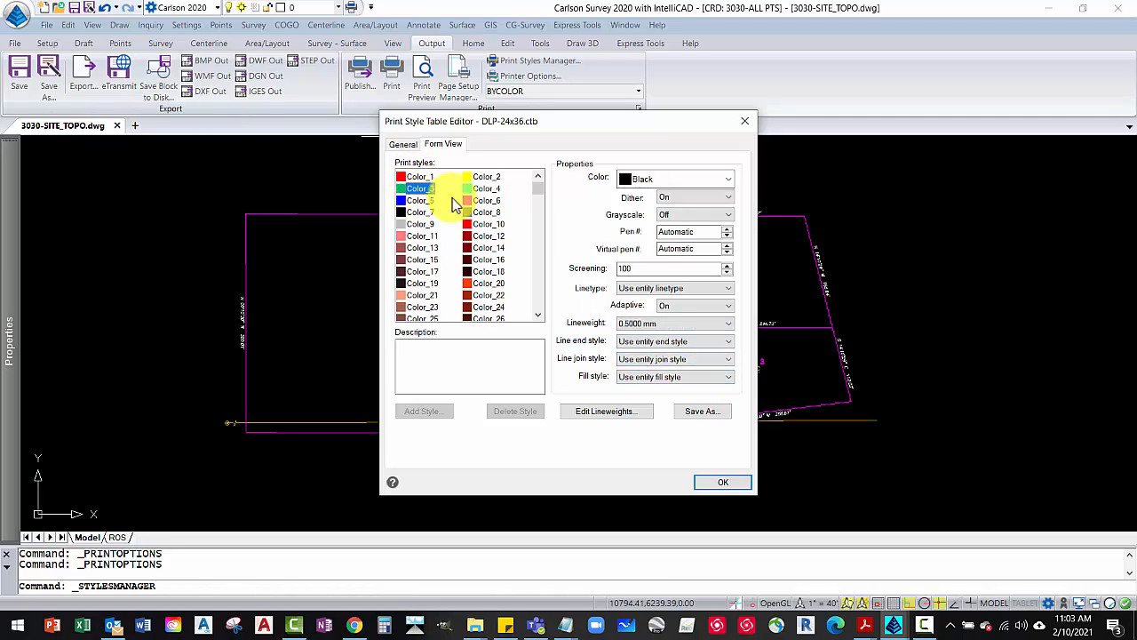
left_click(727, 325)
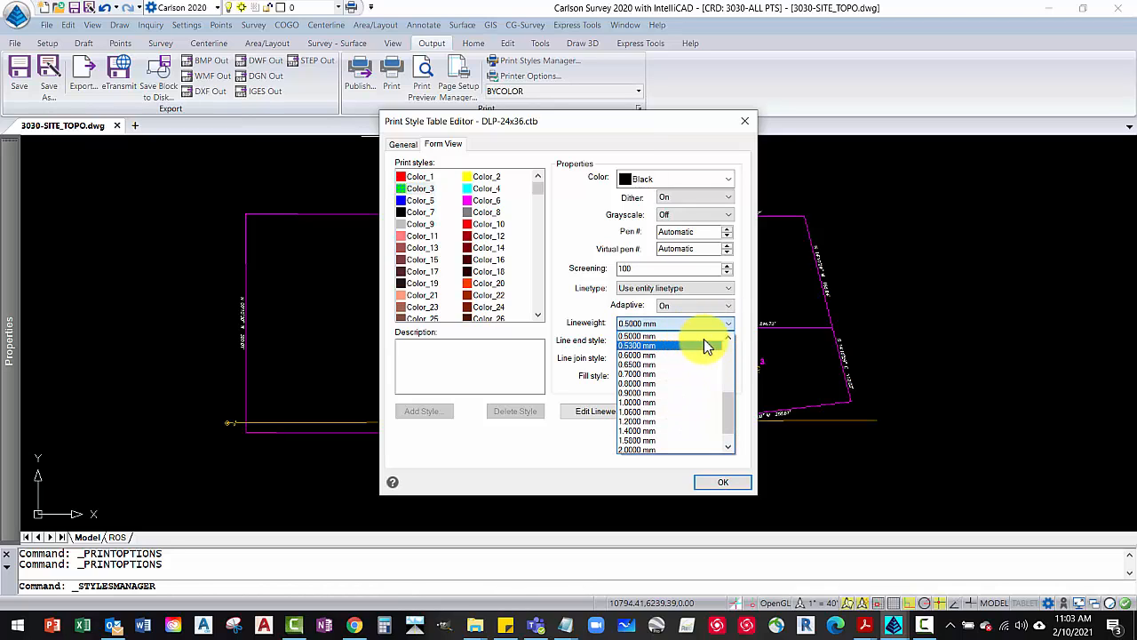
left_click(730, 338)
left_click(731, 338)
left_click(731, 339)
left_click(731, 338)
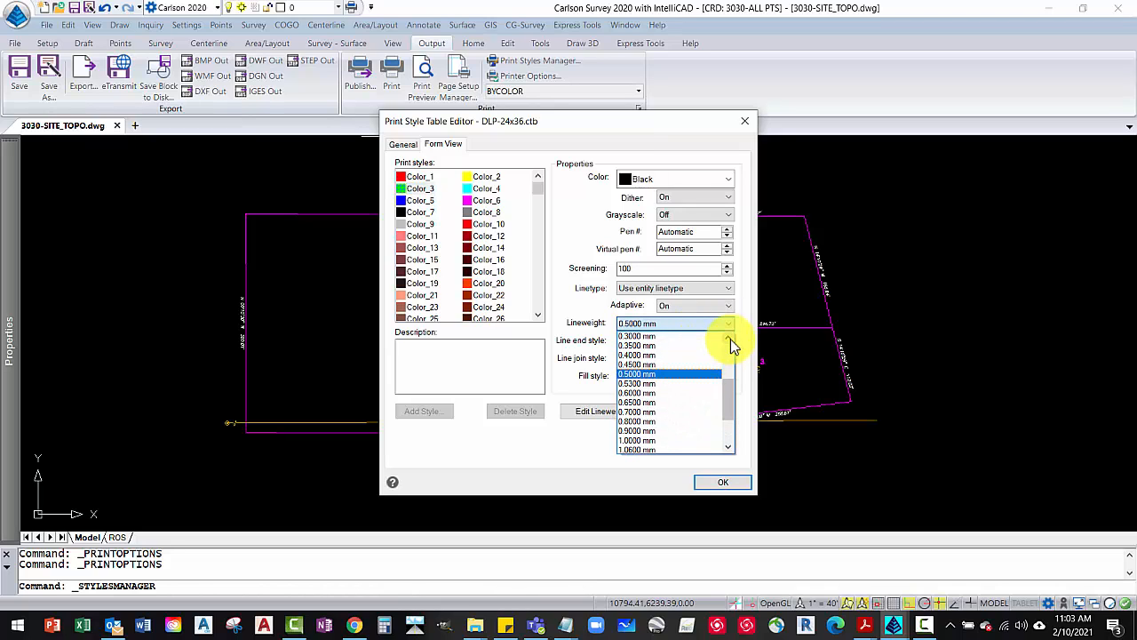
left_click(649, 343)
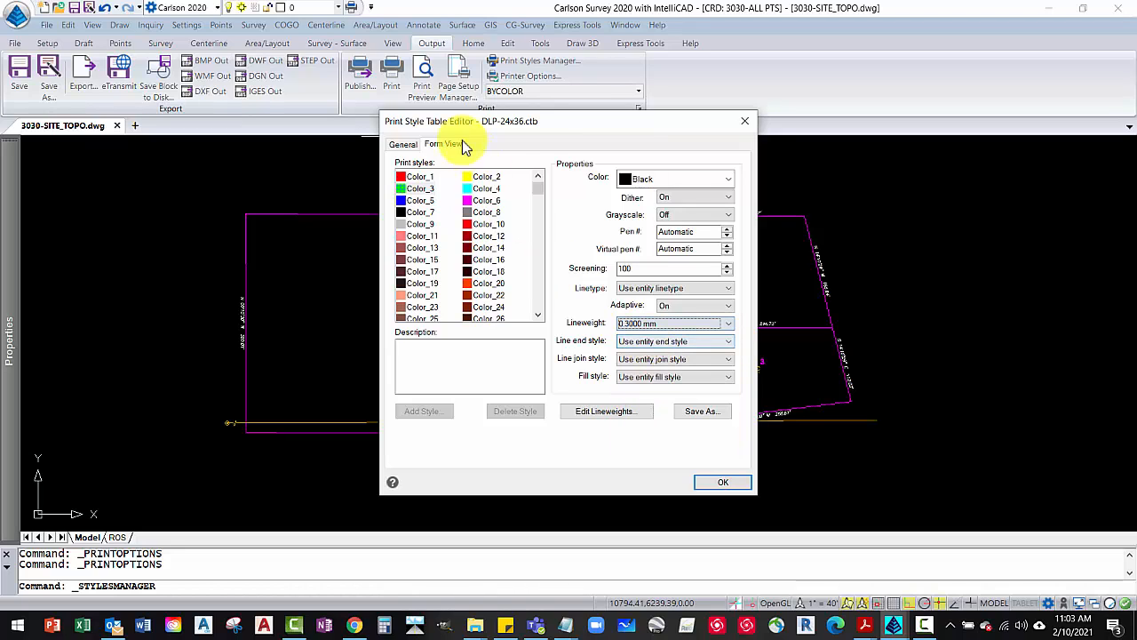
Set the lineweight of Color_2 to 0.3000 mm and the lineweight of Color_6 to 0.8000 mm
left_click(479, 178)
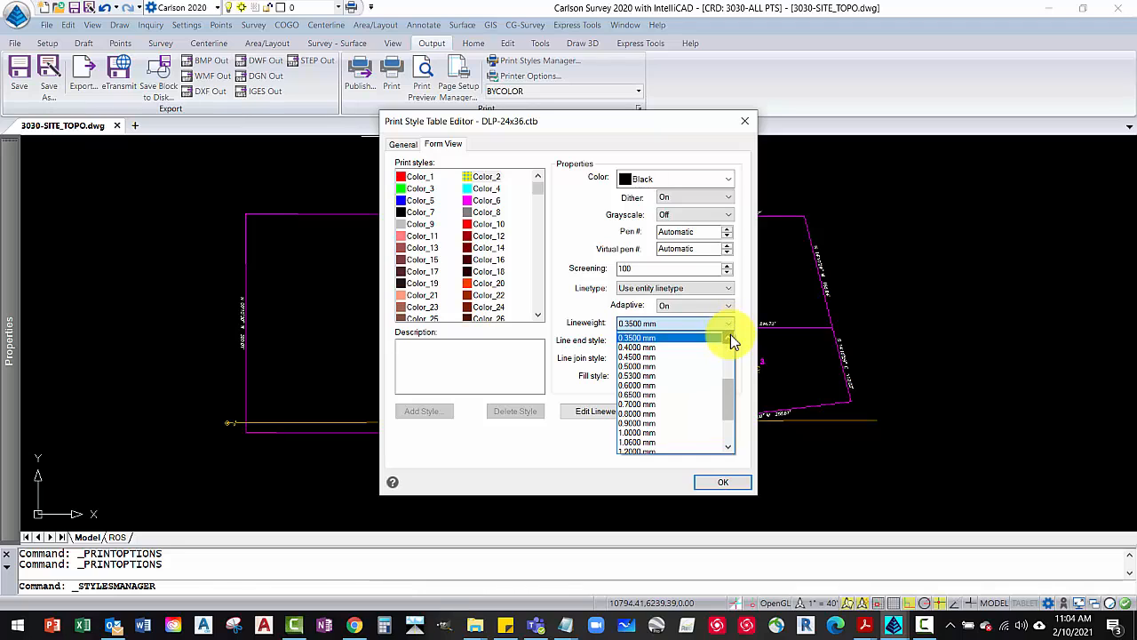
left_click(652, 352)
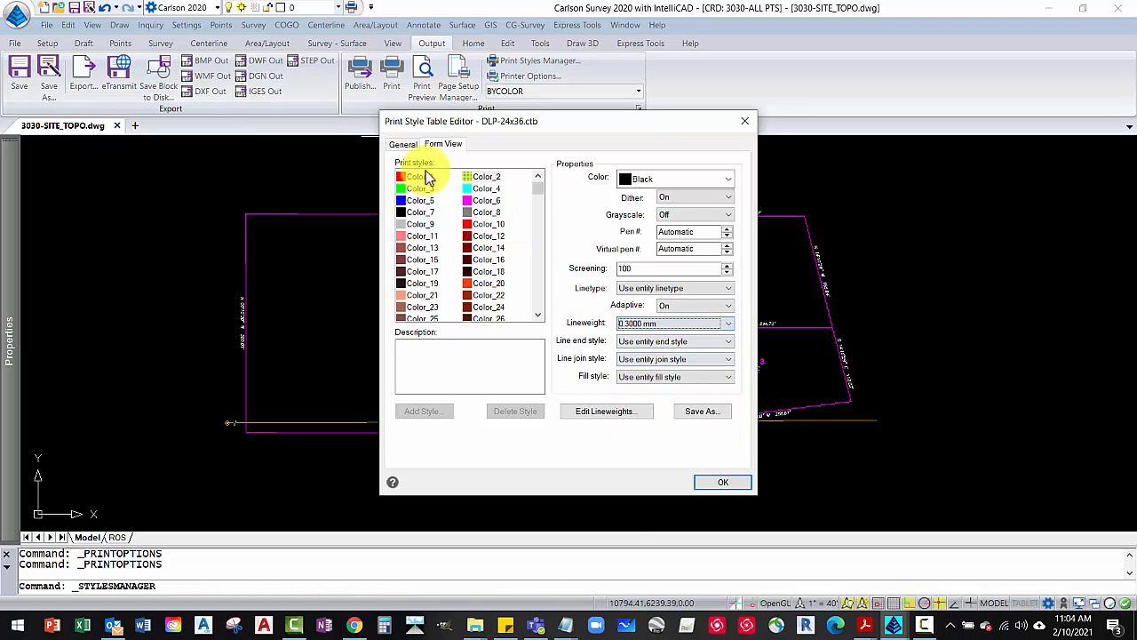
left_click(488, 201)
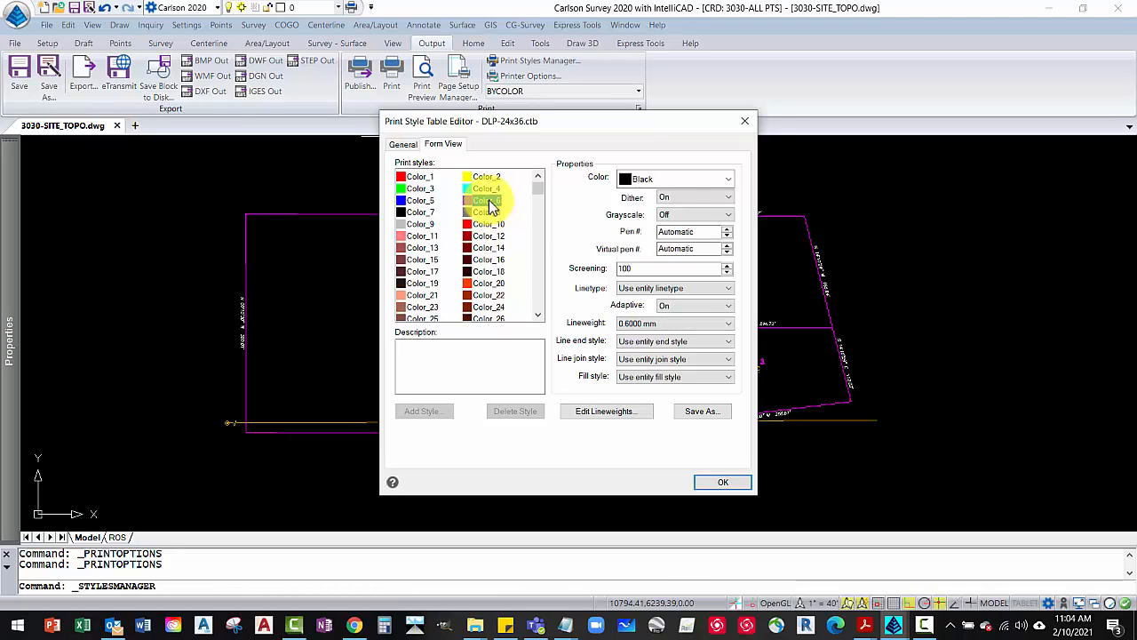
left_click(729, 324)
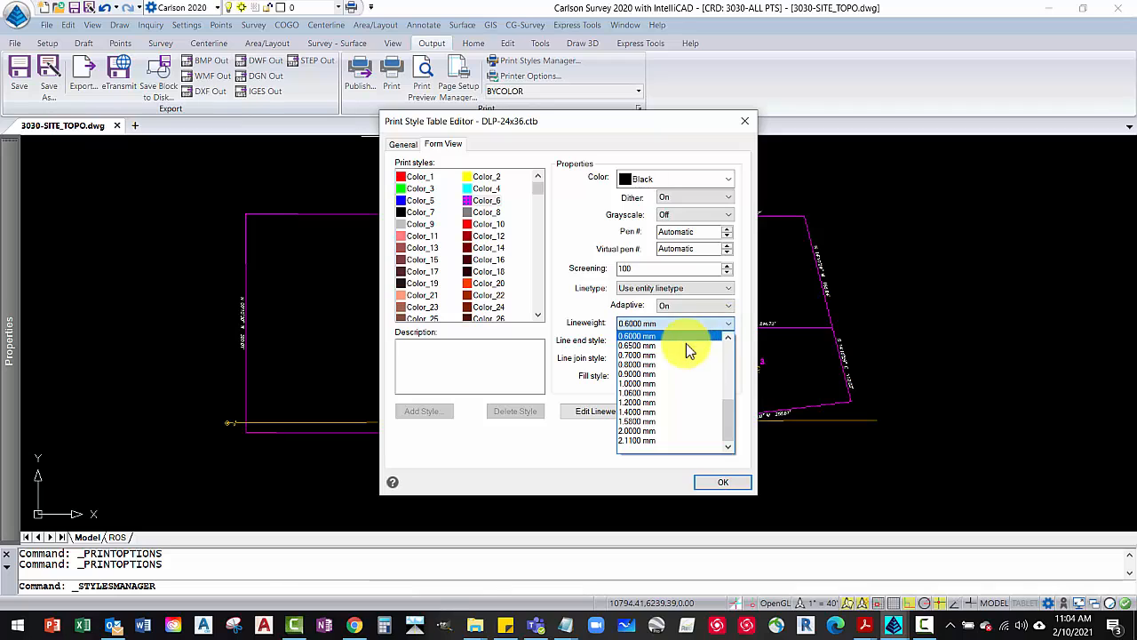
left_click(649, 365)
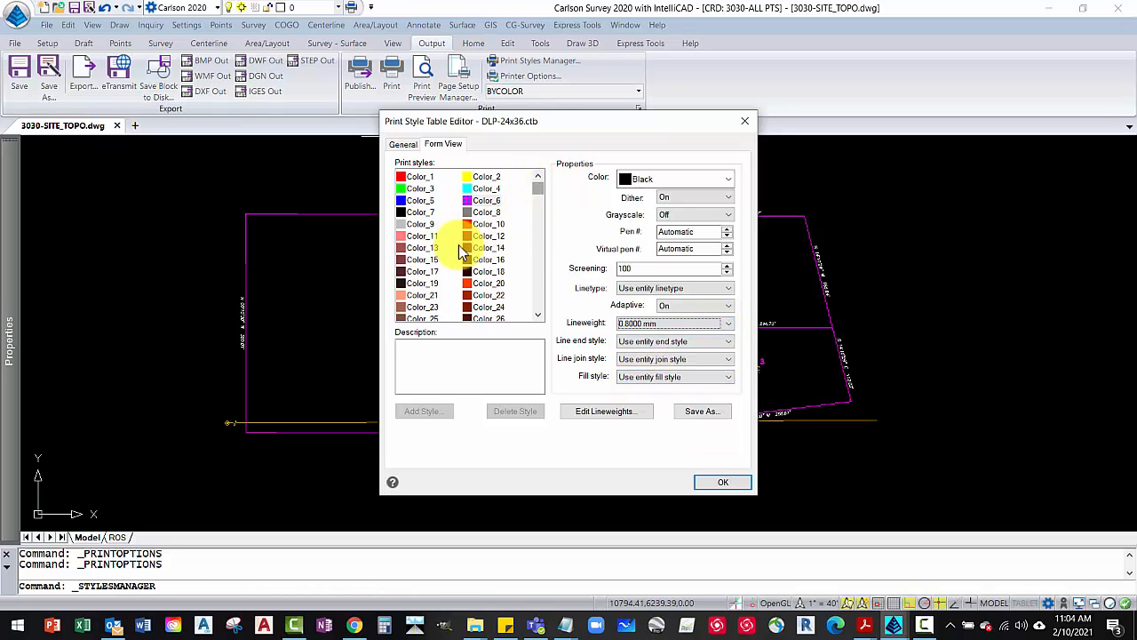
Set the screening of Color_13 to 25 and the lineweight of Color_11 to 1.2000 mm
left_click(419, 248)
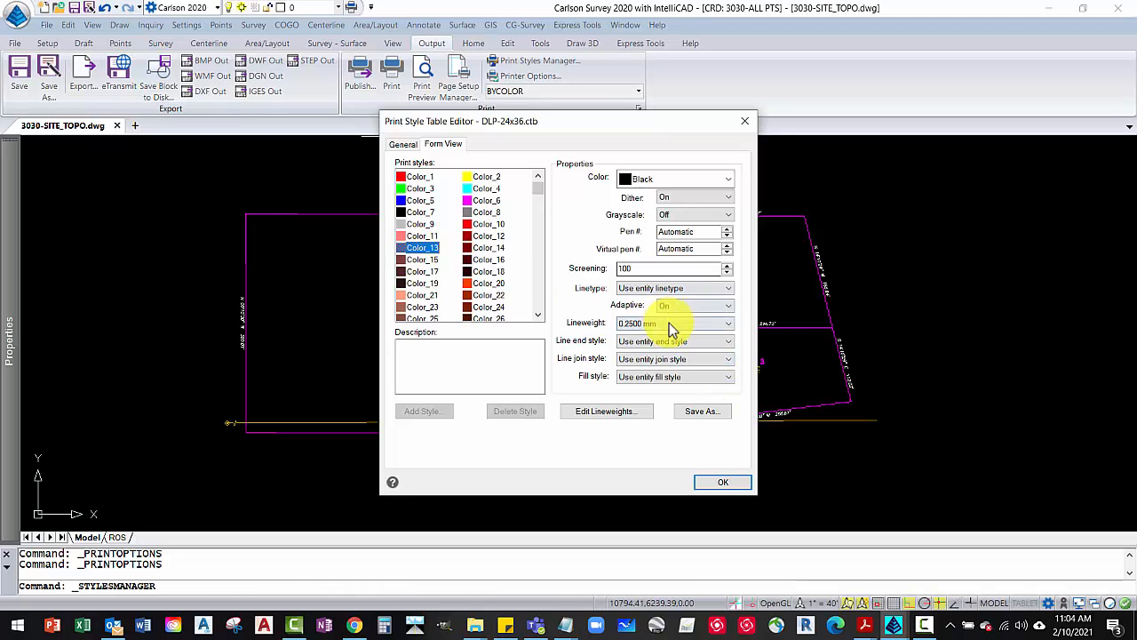
double_click(655, 269)
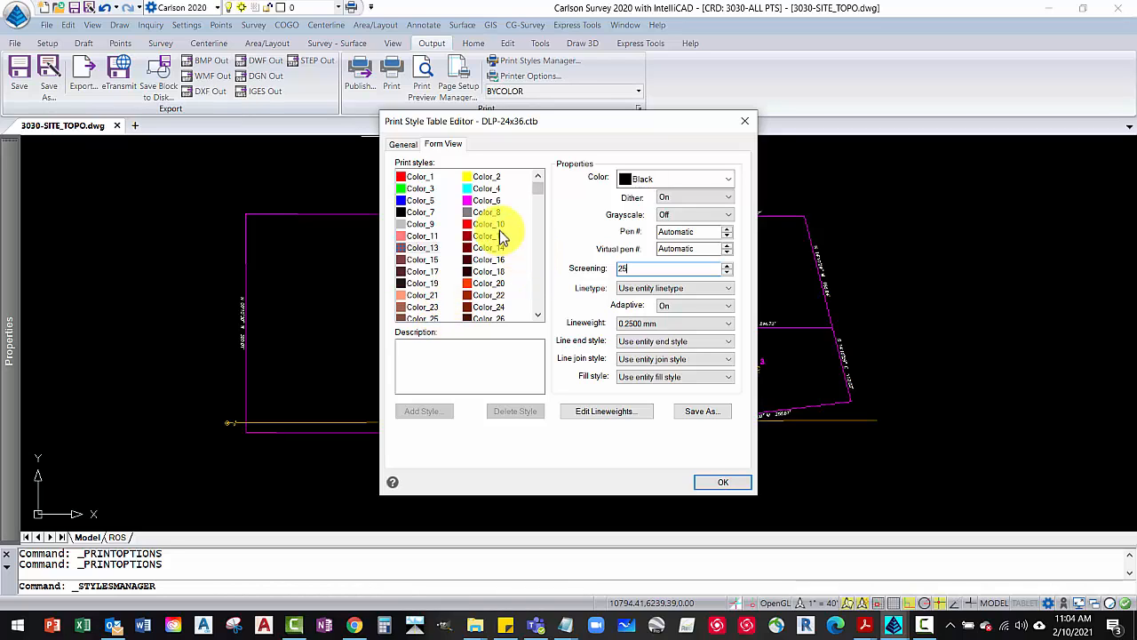
left_click(421, 235)
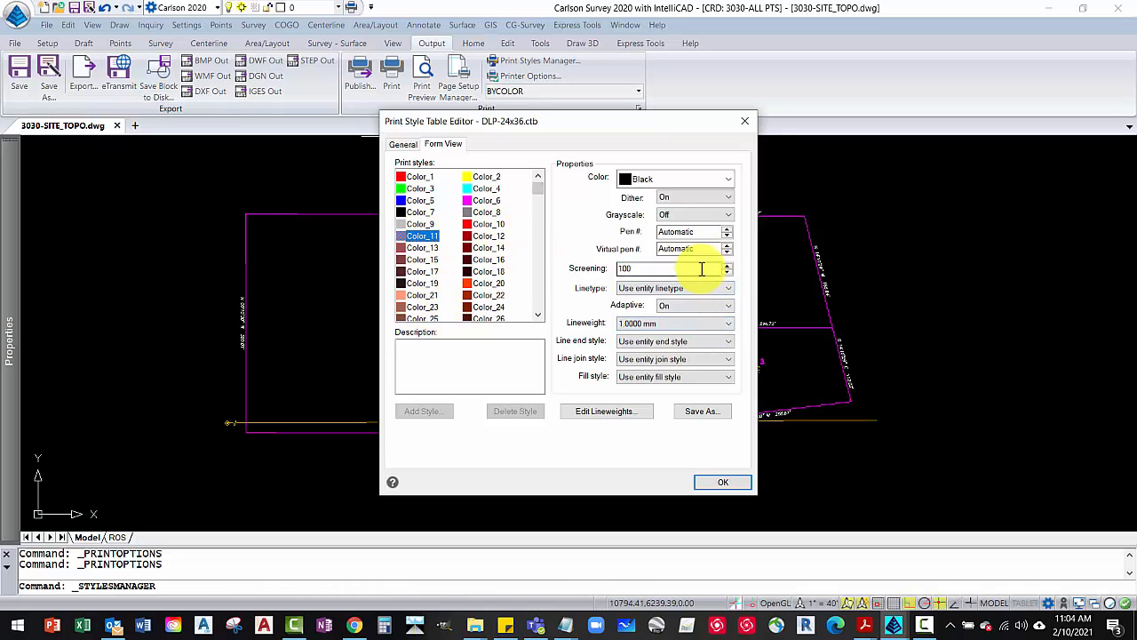
left_click(728, 325)
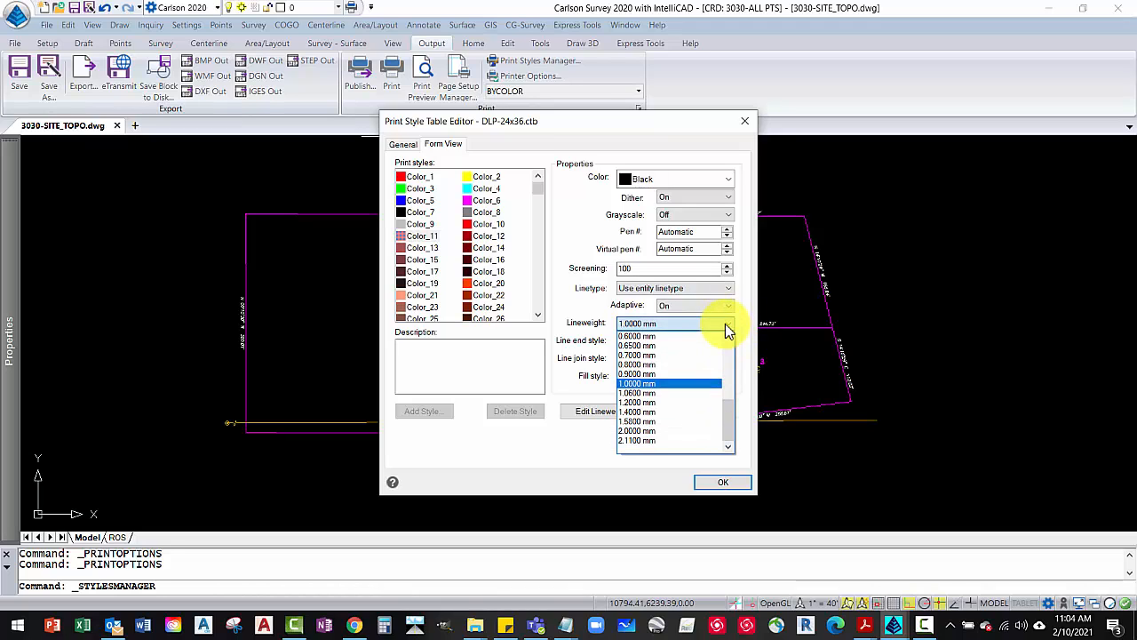
left_click(641, 402)
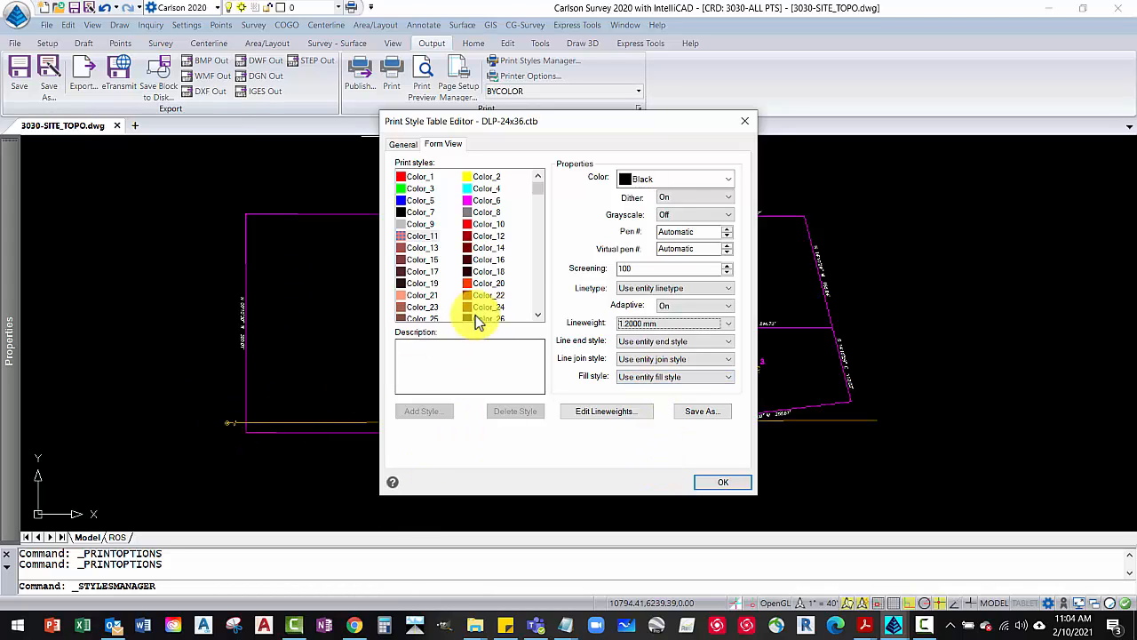
Set the screening of the Color_250 print style to 85
left_click_drag(540, 190, 530, 329)
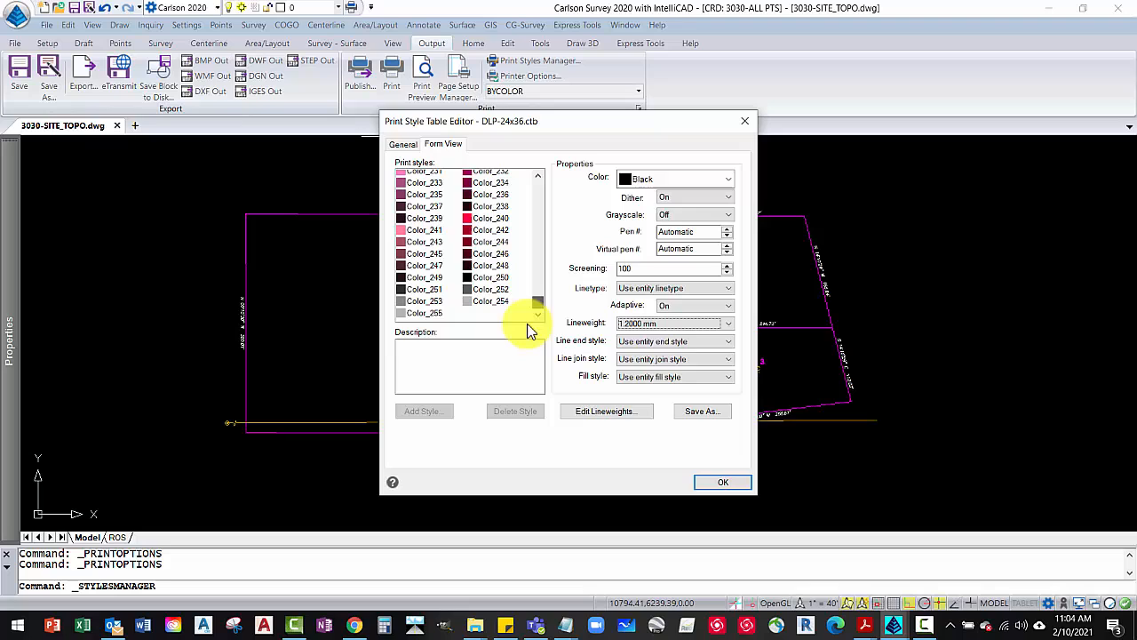
left_click(491, 277)
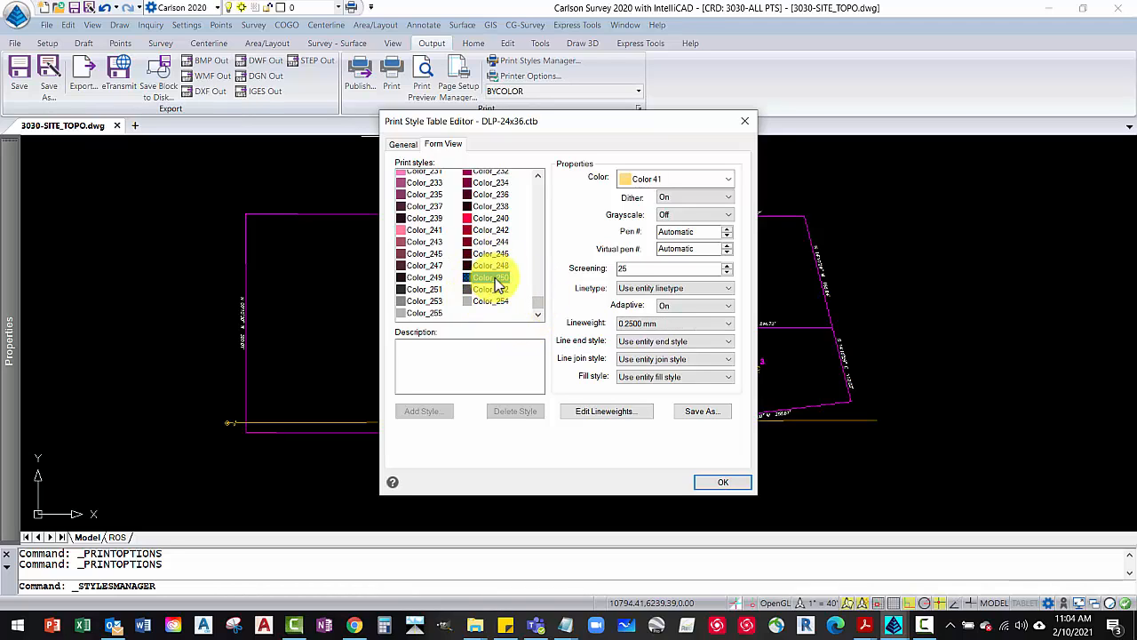
double_click(653, 268)
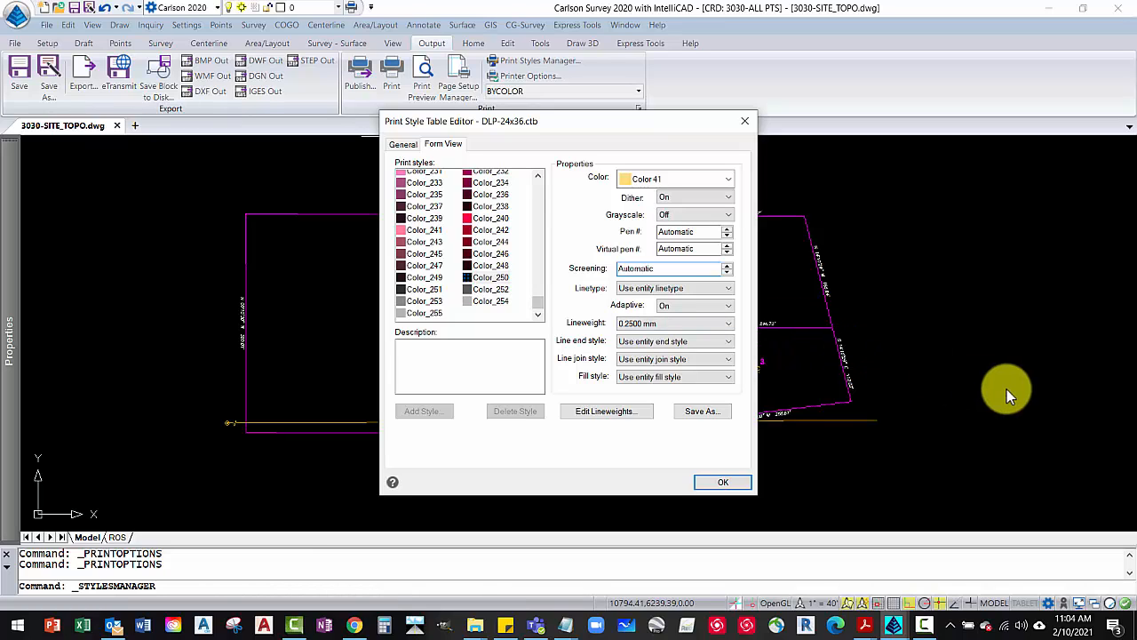
type("85")
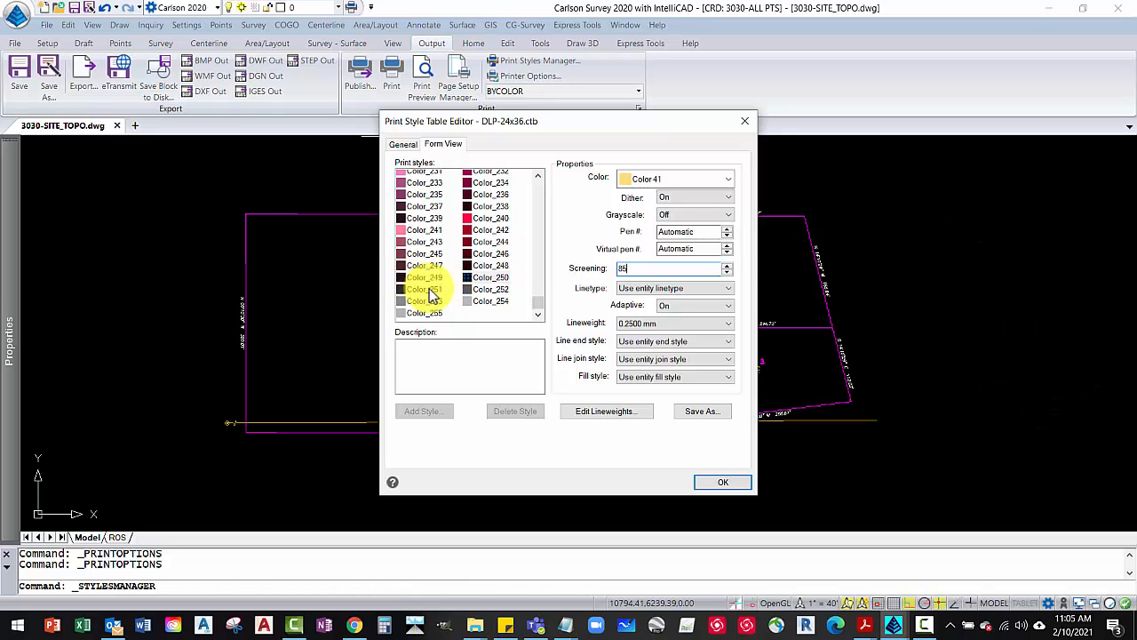
Set the screening of Color_251 to 75 and its lineweight to 0.2500 mm
double_click(655, 269)
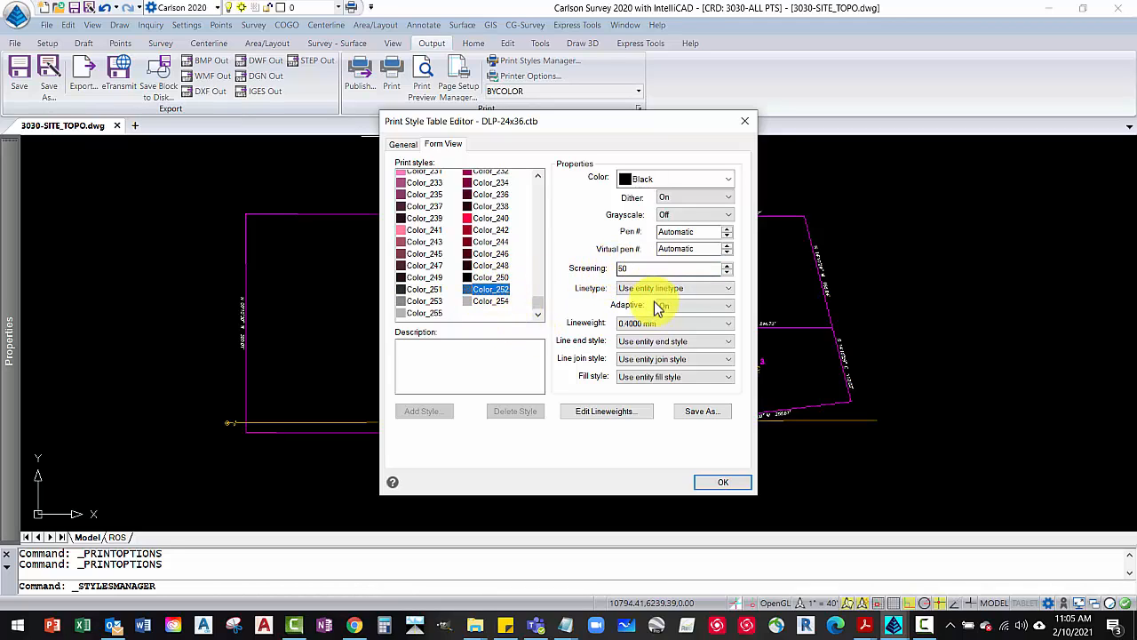
left_click(500, 278)
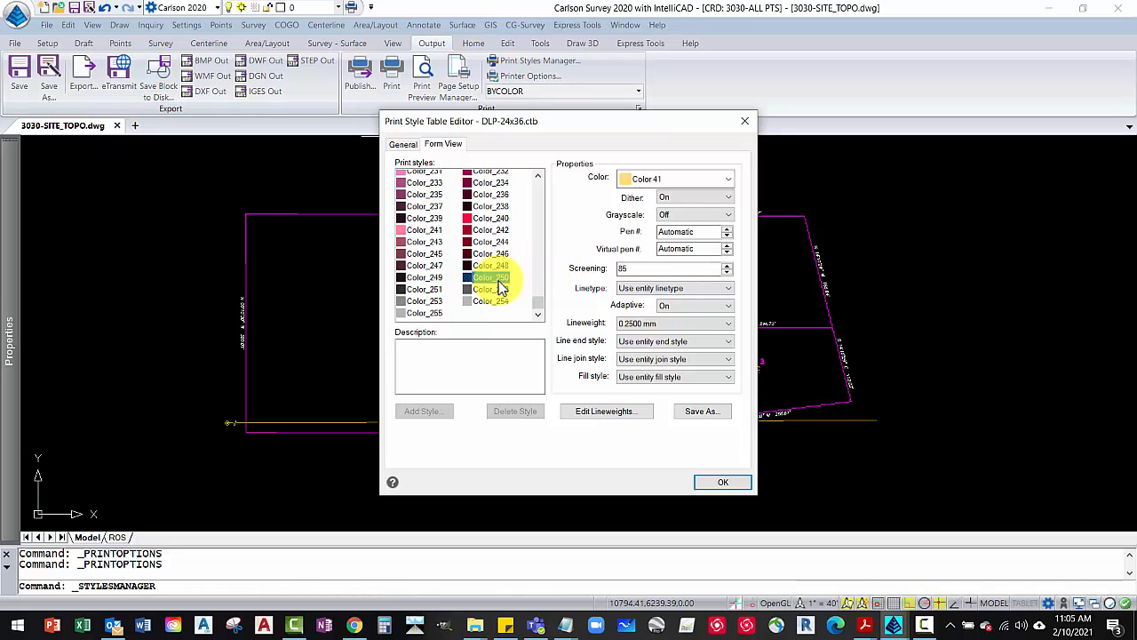
left_click(434, 289)
left_click(727, 323)
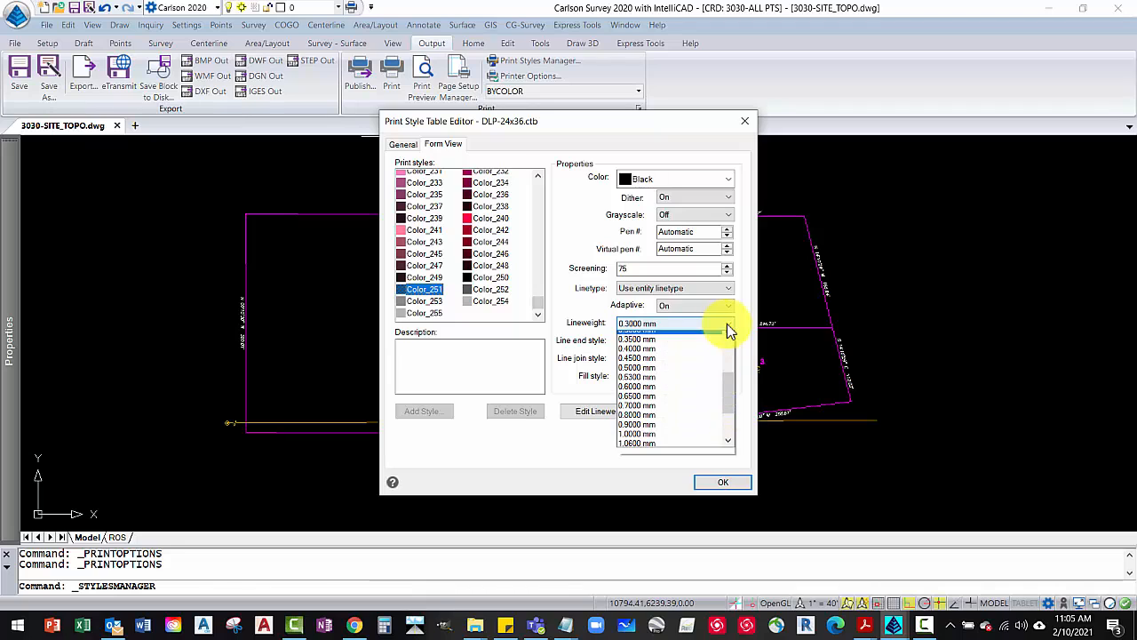
left_click(729, 339)
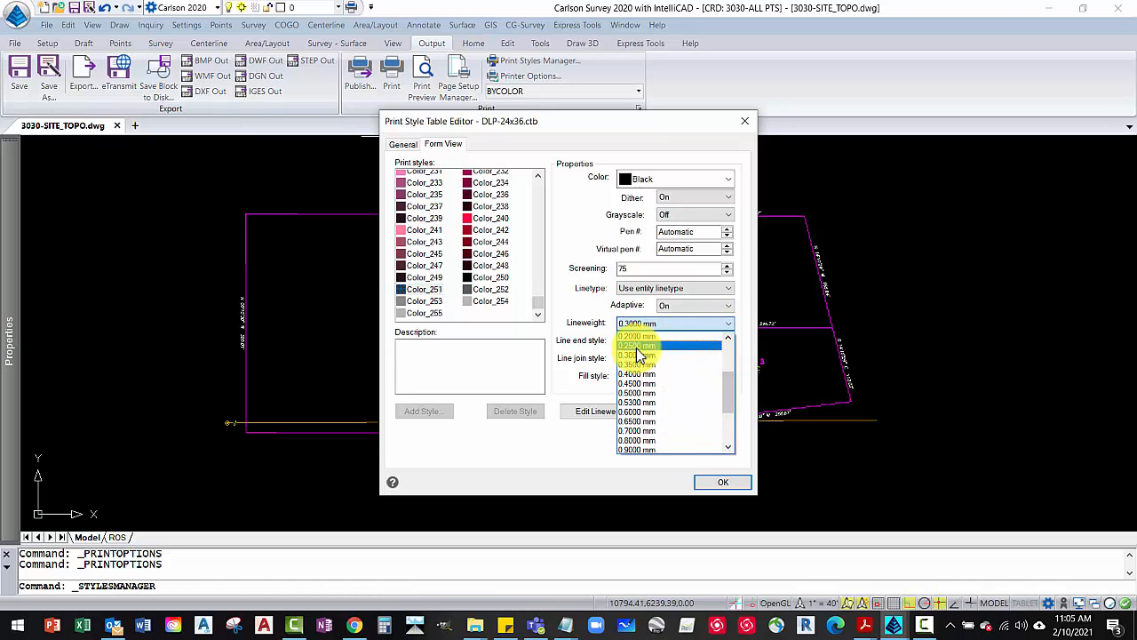
left_click(642, 349)
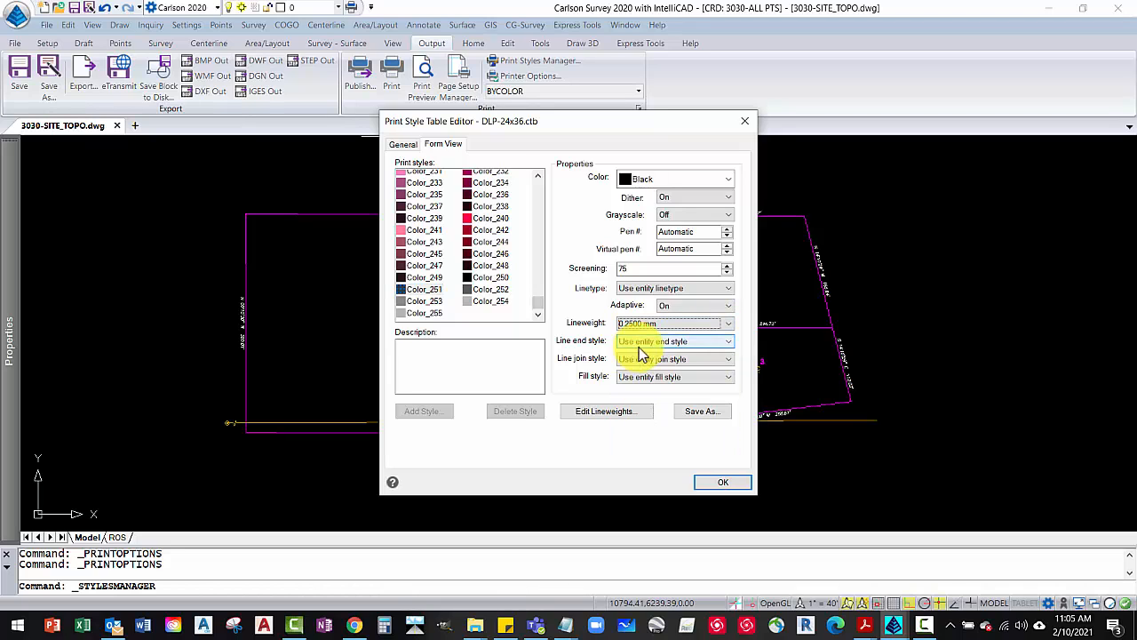
Set the lineweight of the Color_252 print style to 0.2500 mm
left_click(492, 289)
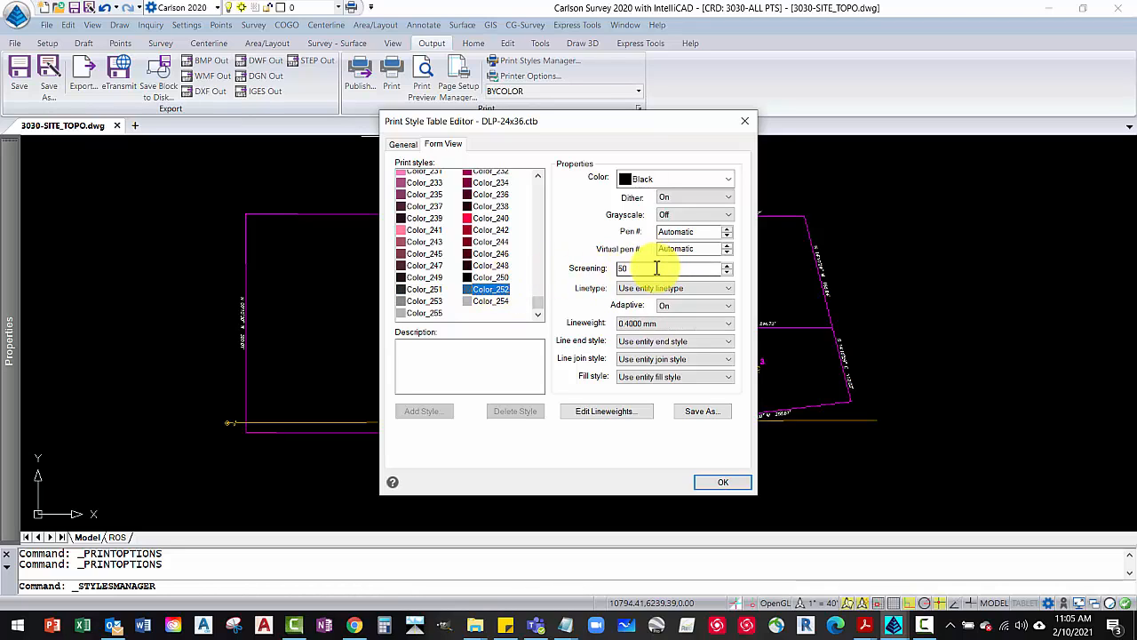
left_click(720, 324)
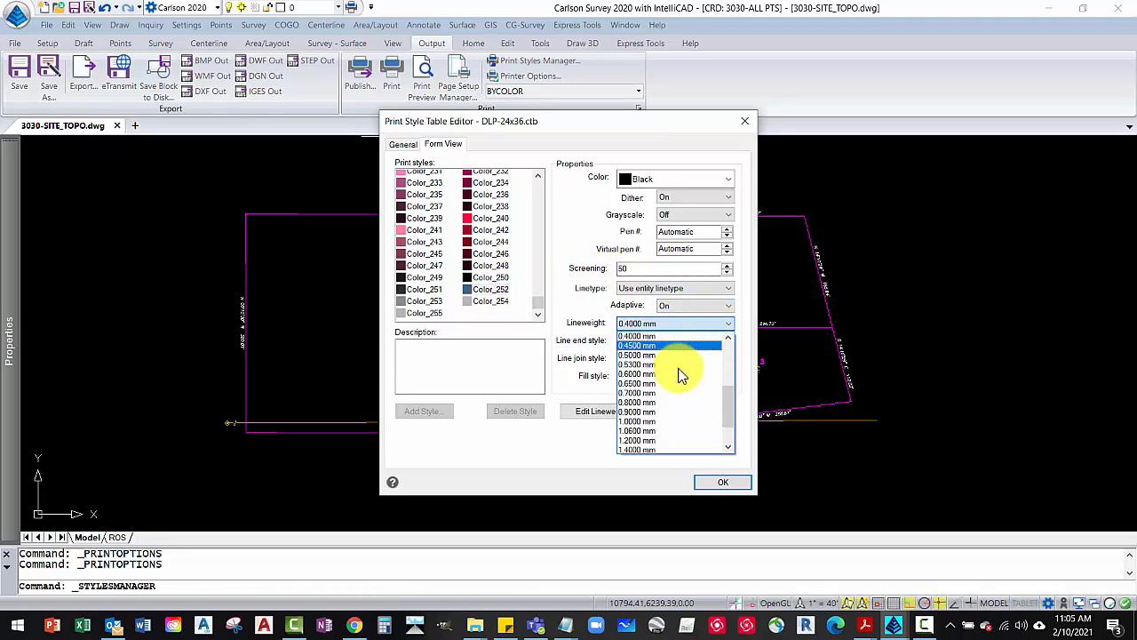
scroll(675, 382, "up", 3)
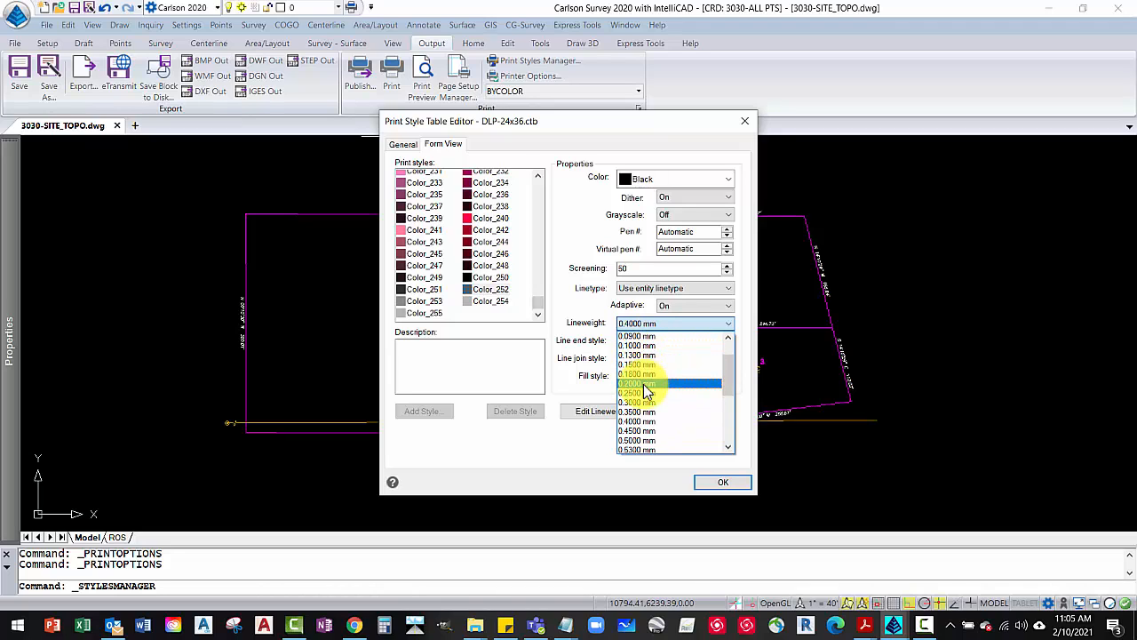
left_click(647, 394)
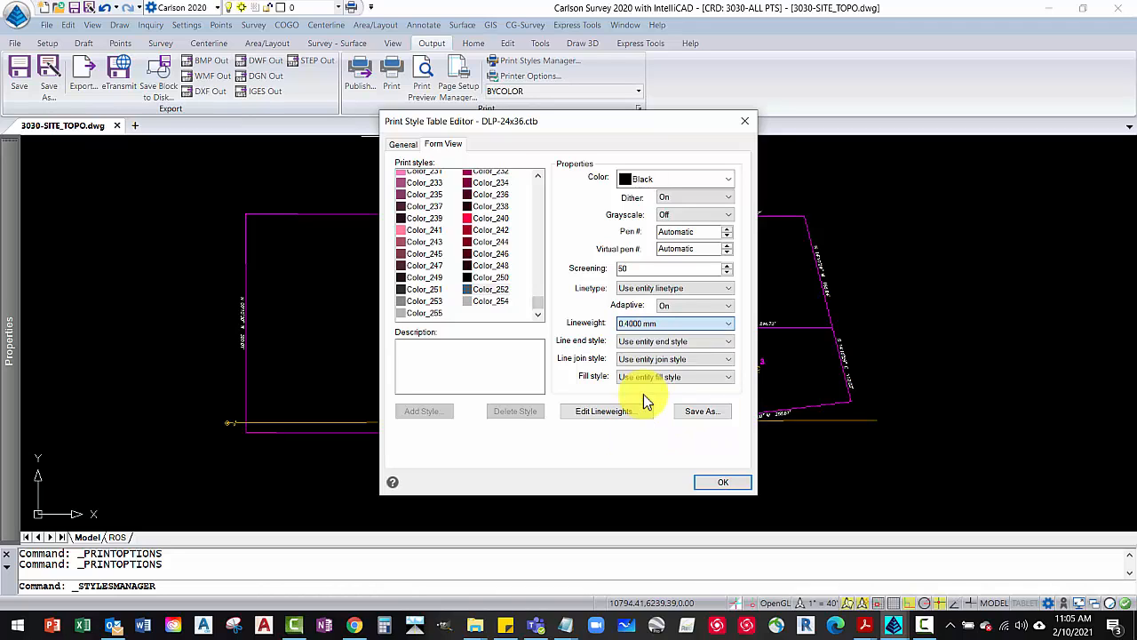
Set the screening of Color_253 to 35 and its lineweight to 0.2500 mm
left_click(423, 301)
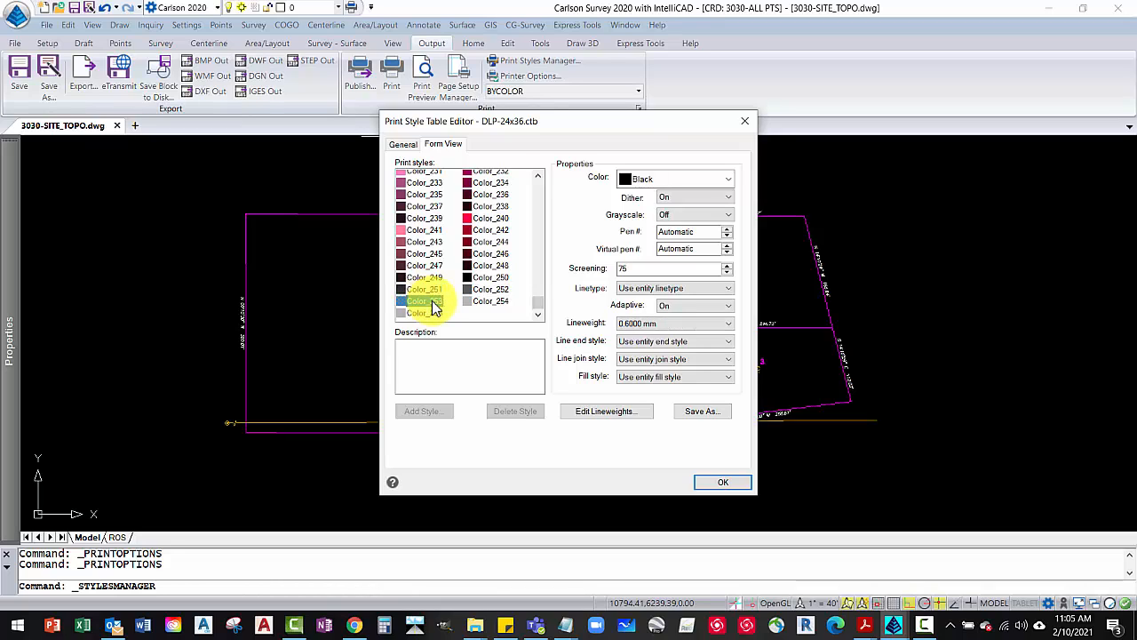
left_click(487, 290)
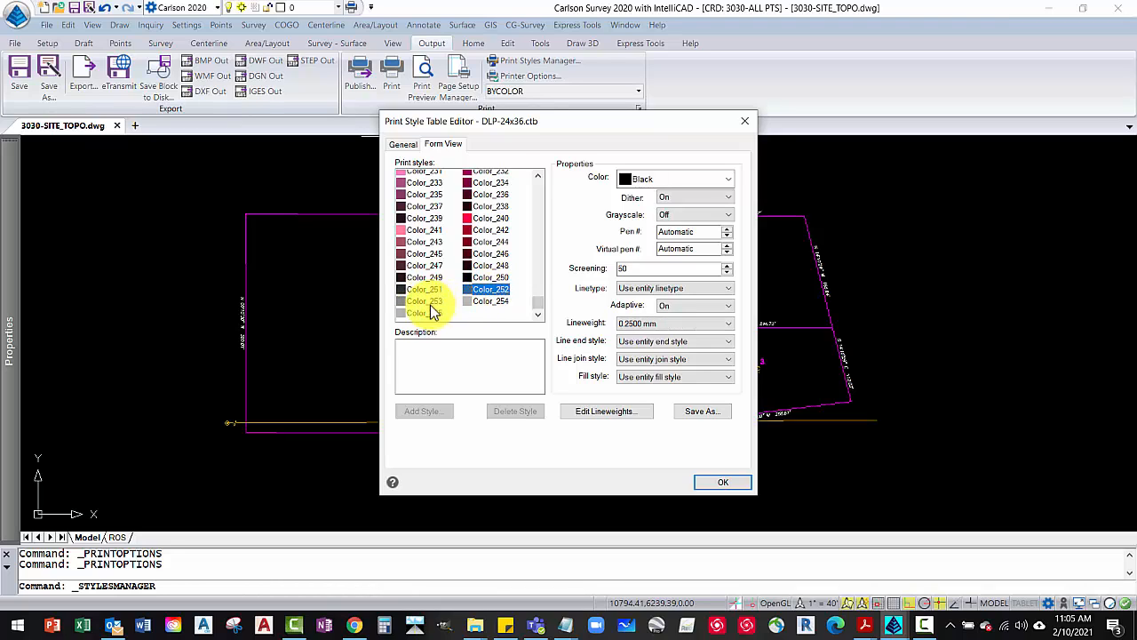
left_click(431, 305)
left_click_drag(641, 268, 502, 283)
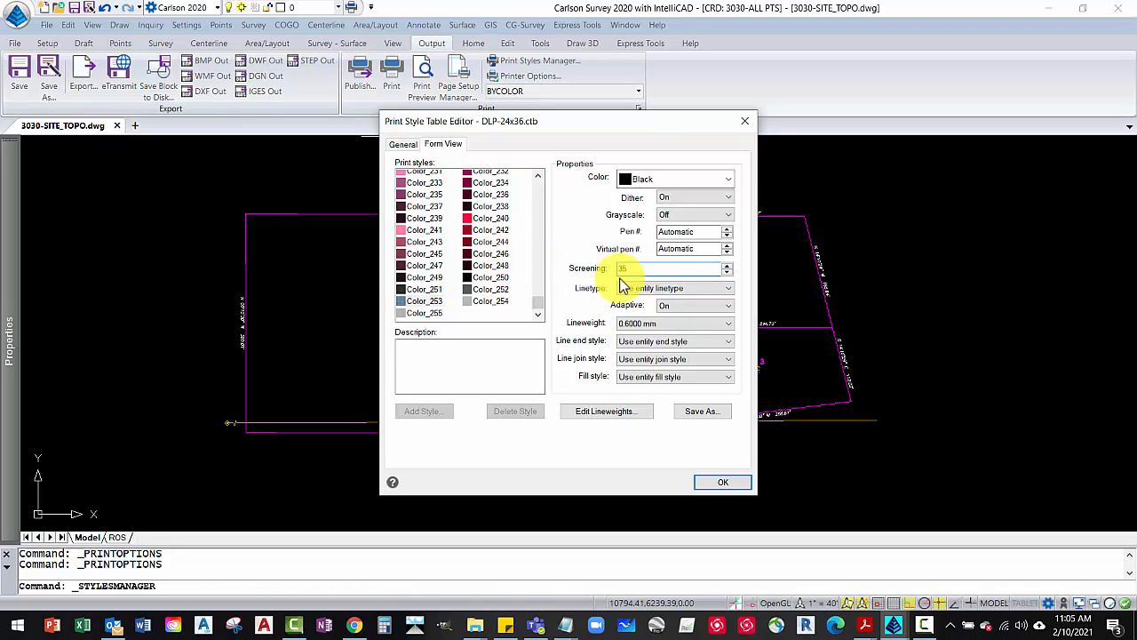
left_click(667, 325)
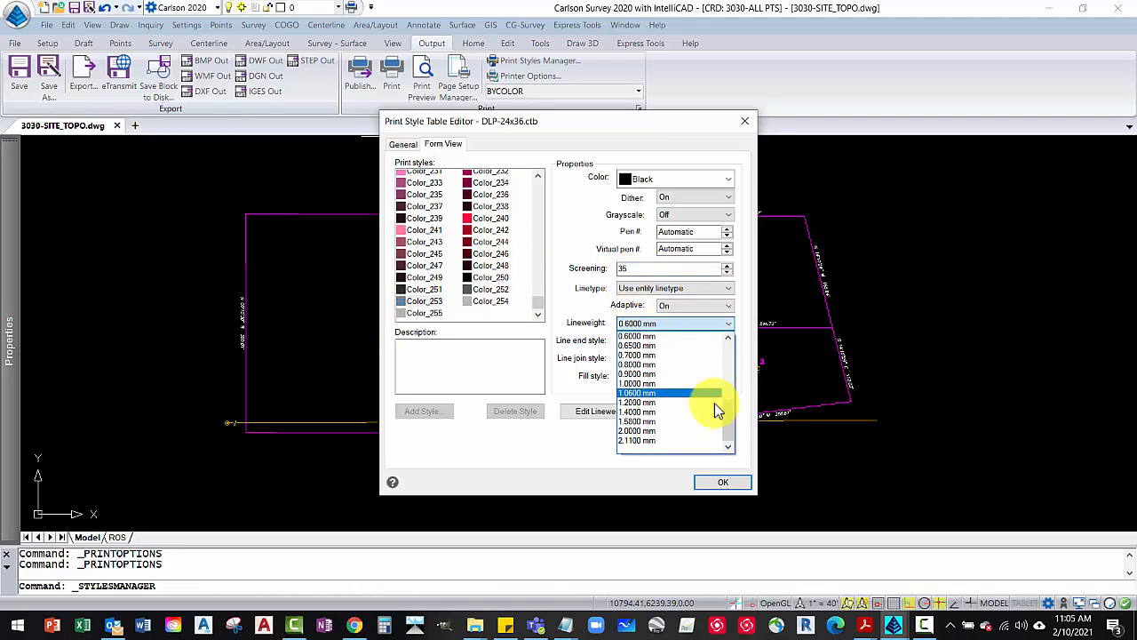
left_click_drag(730, 386, 730, 364)
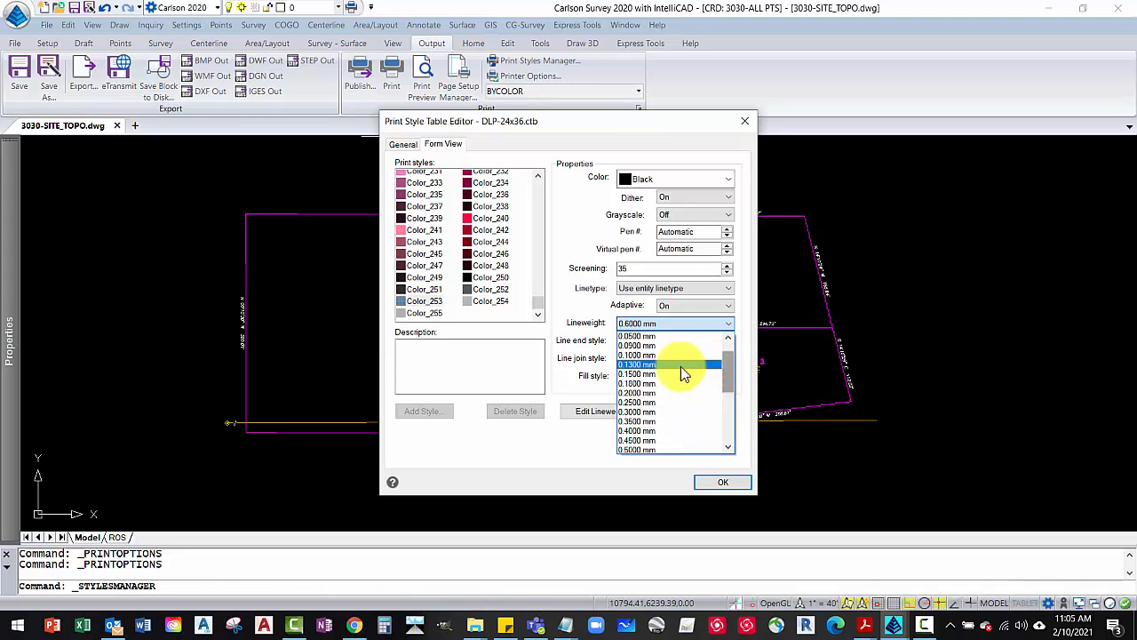
left_click(642, 404)
Set the screening of the Color_254 print style to 25
left_click(492, 300)
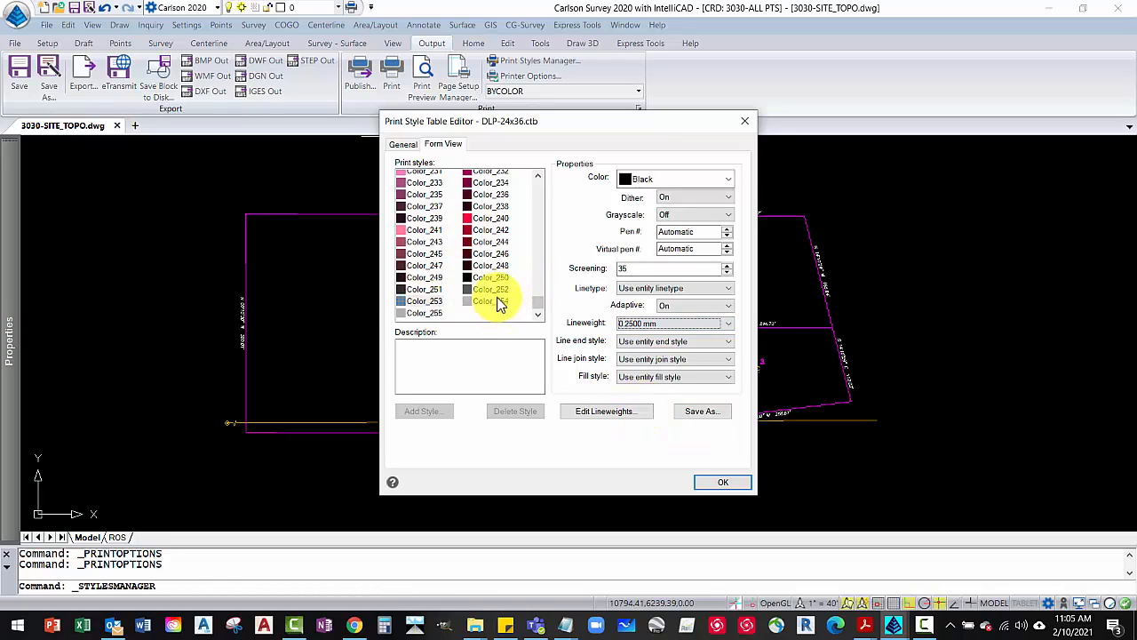
left_click(626, 269)
left_click_drag(648, 269, 394, 267)
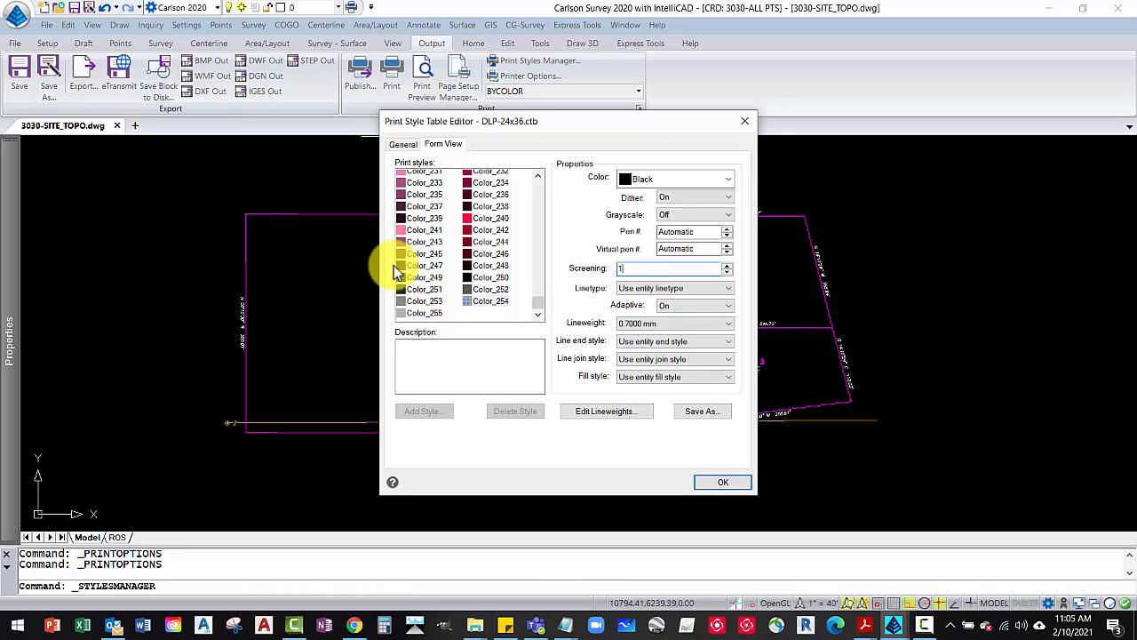
Set the screening of Color_255 to 20 and its lineweight to 0.2500 mm
left_click(425, 313)
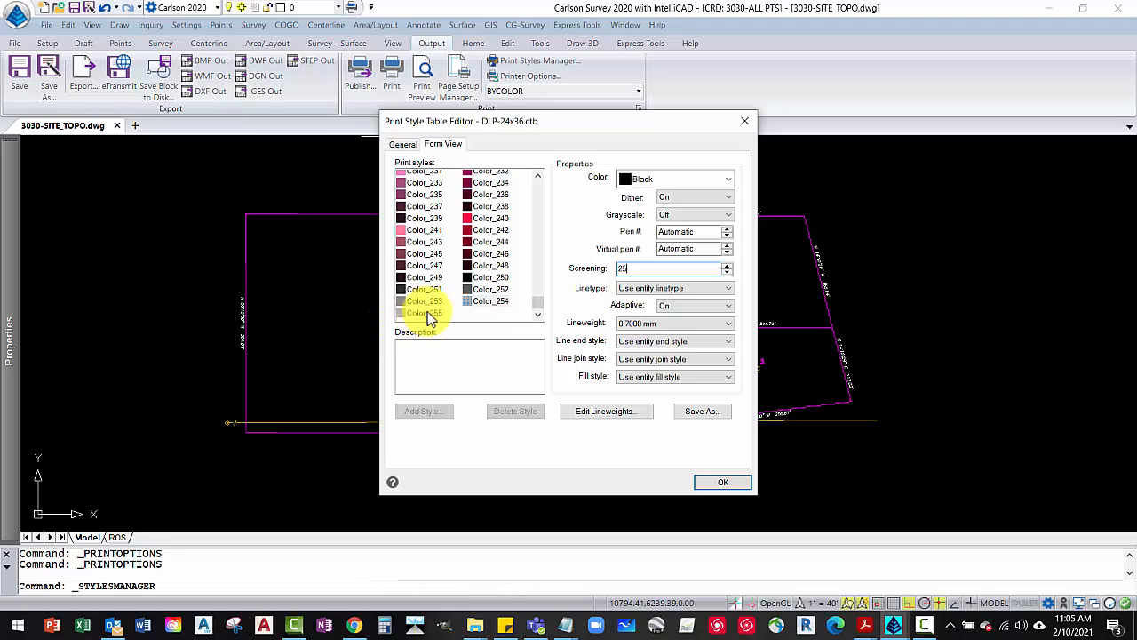
left_click_drag(648, 268, 404, 250)
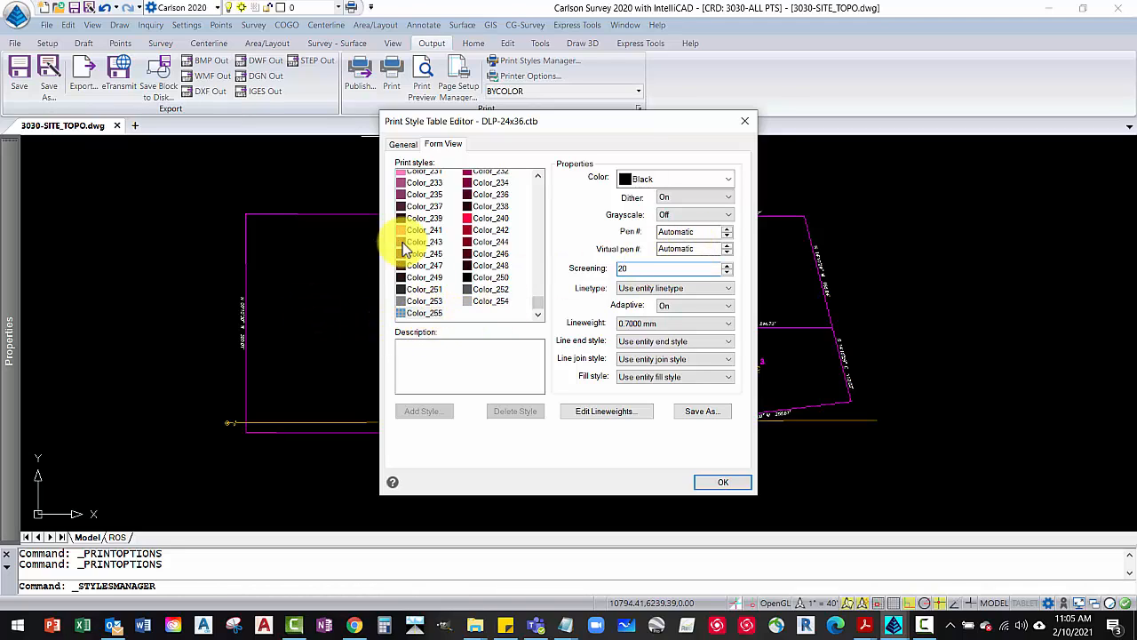
left_click(729, 323)
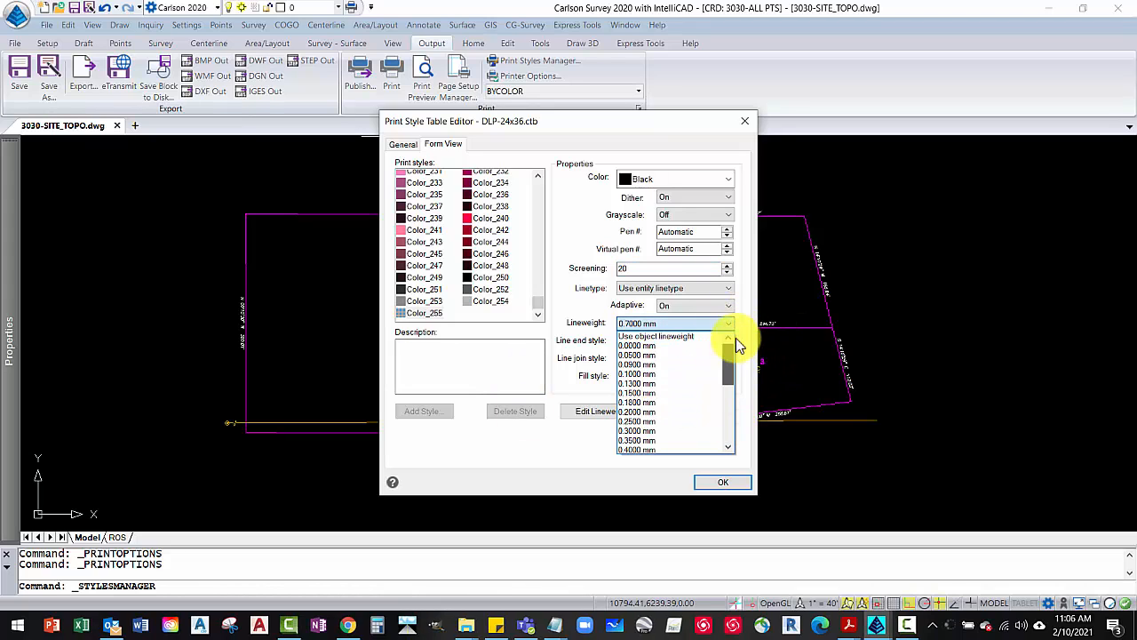
left_click(667, 421)
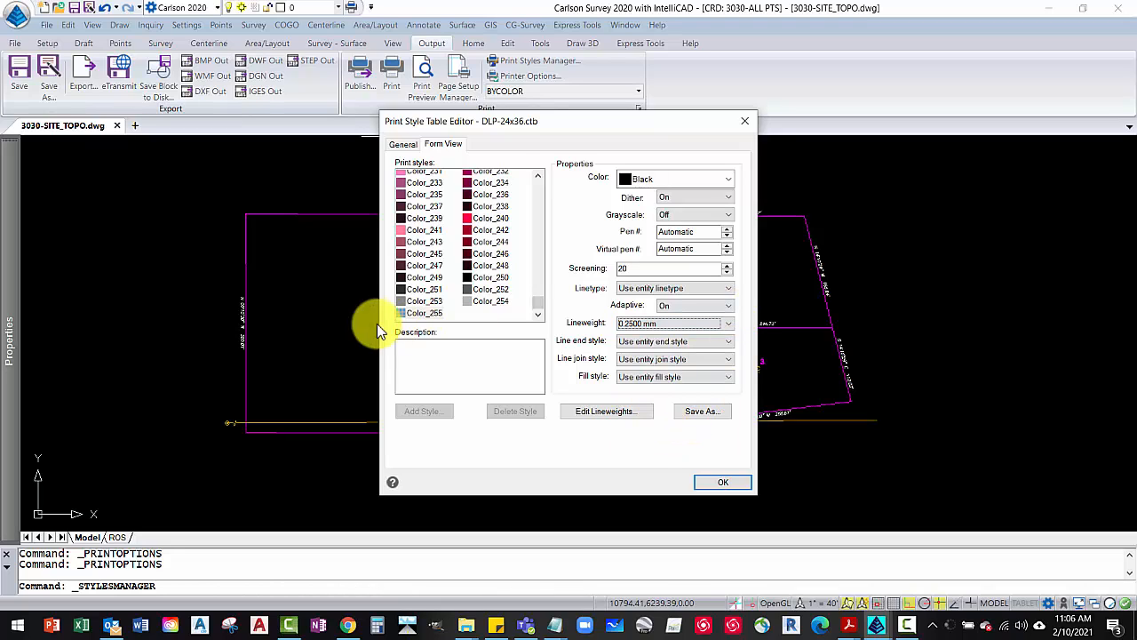
Set the lineweight of the Color_254 print style to 0.2500 mm
left_click(473, 301)
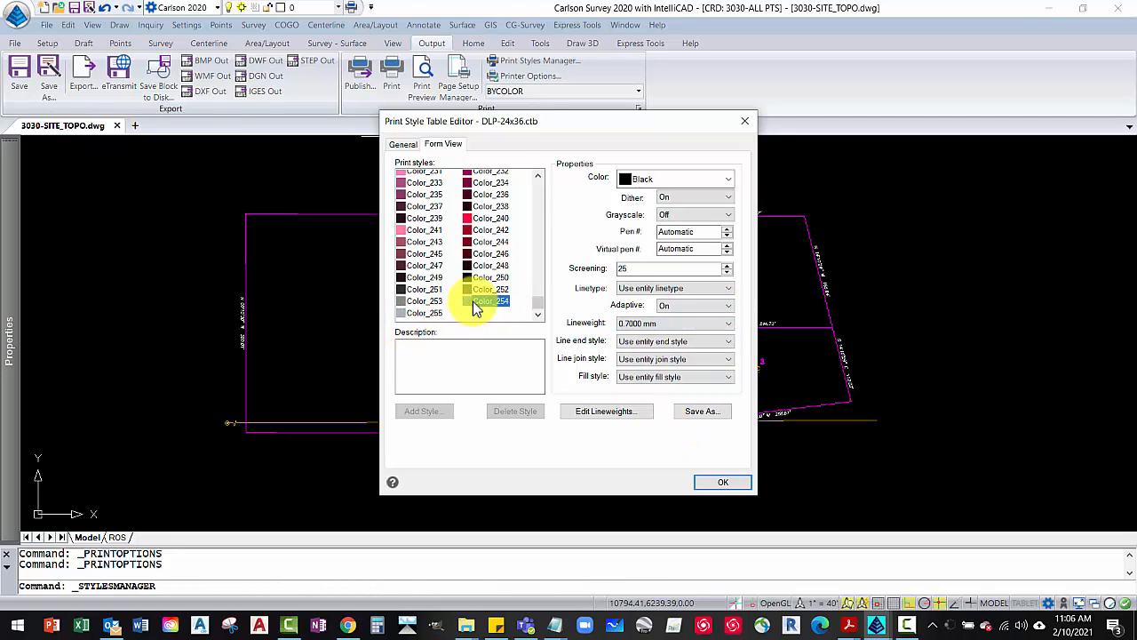
left_click(728, 323)
left_click_drag(724, 409, 725, 380)
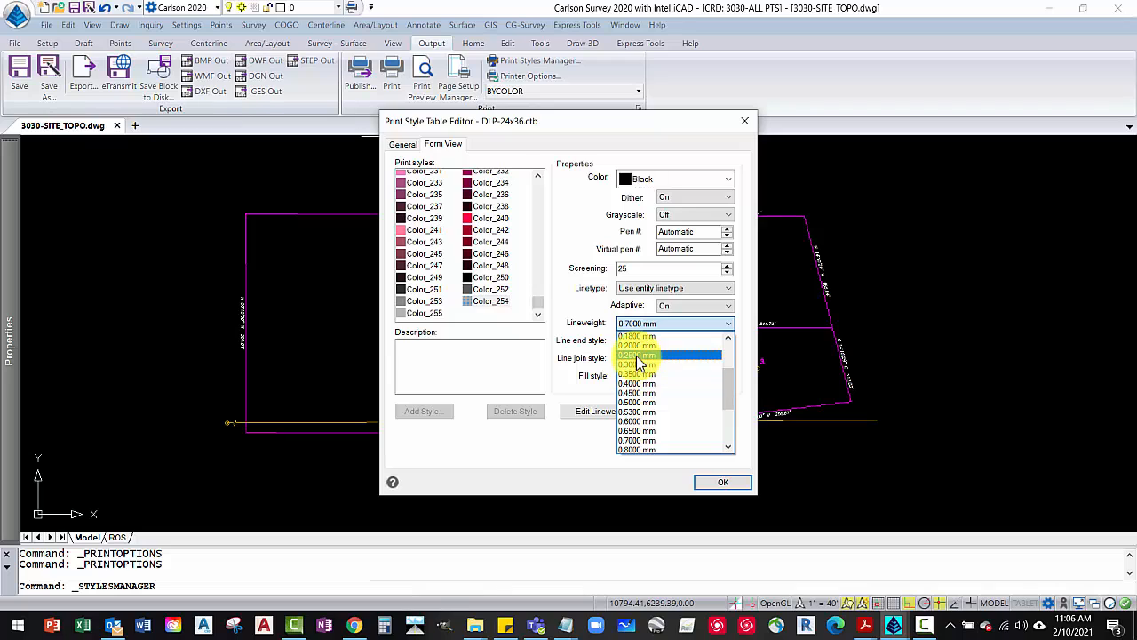
left_click(638, 355)
Check the Color_253, Color_251 and Color_249 properties, then accept the DLP-24x36.ctb edits and close the Print Styles Manager
left_click(426, 302)
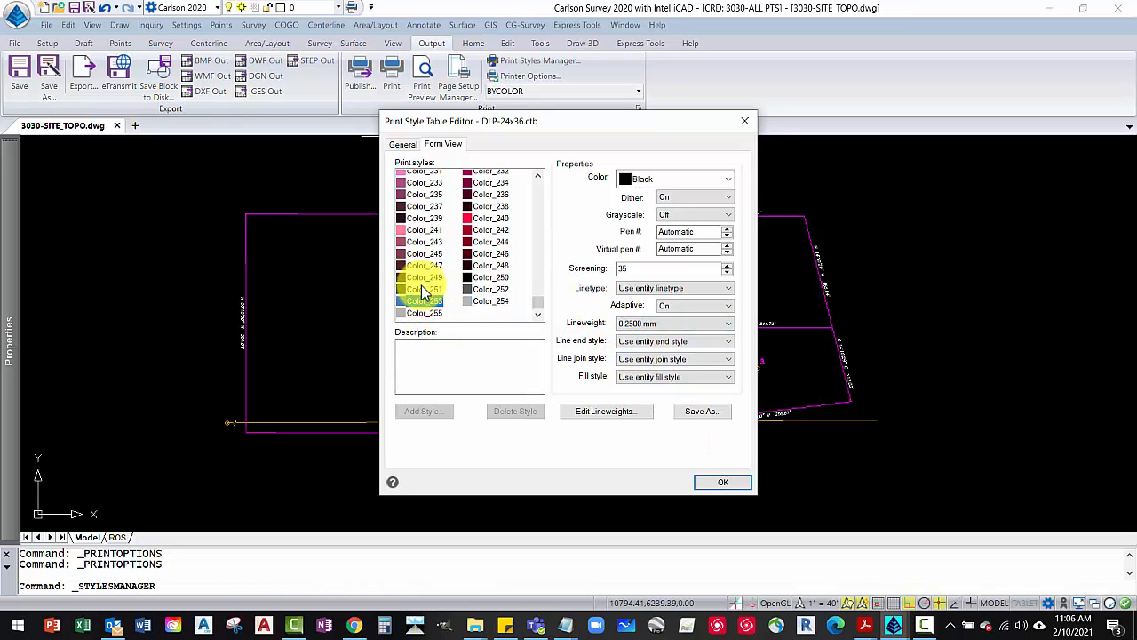
left_click(423, 291)
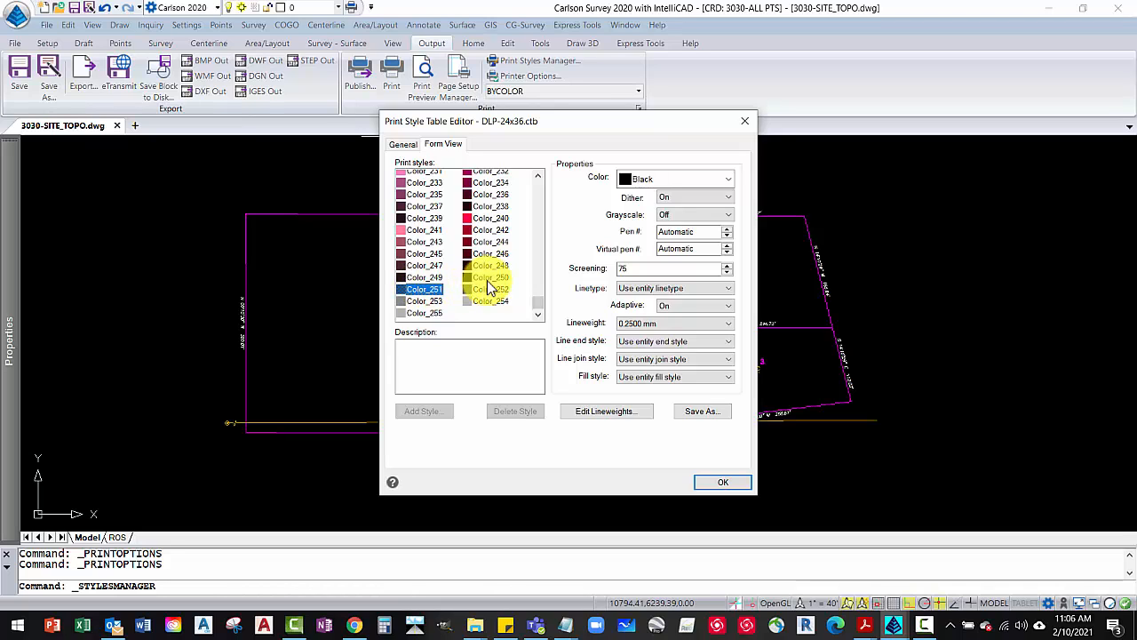
left_click(453, 279)
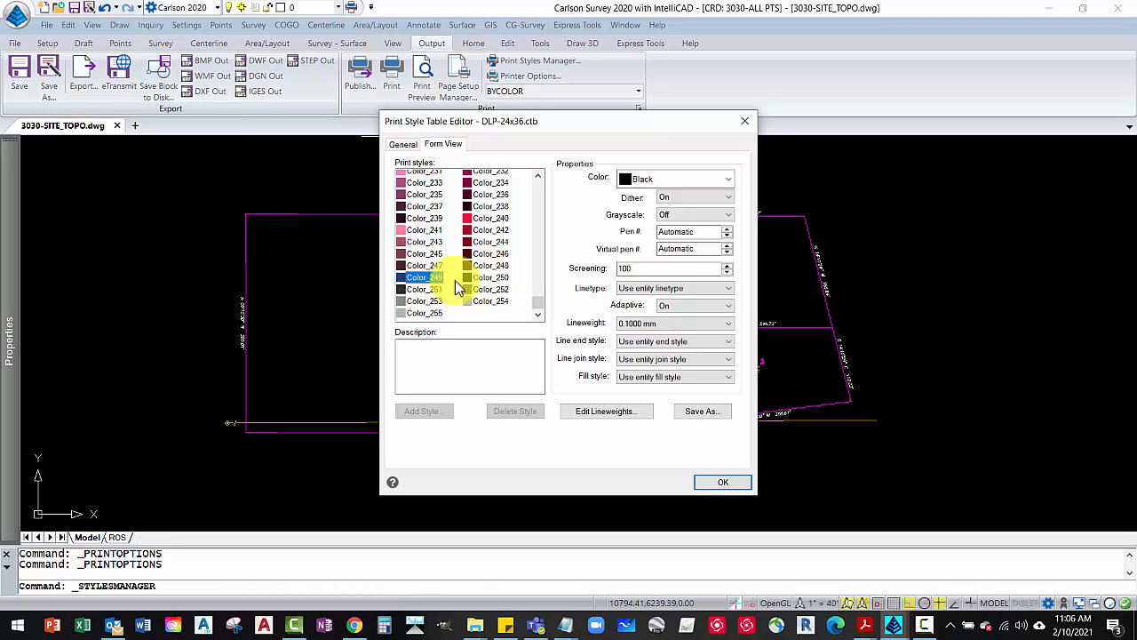
left_click(699, 413)
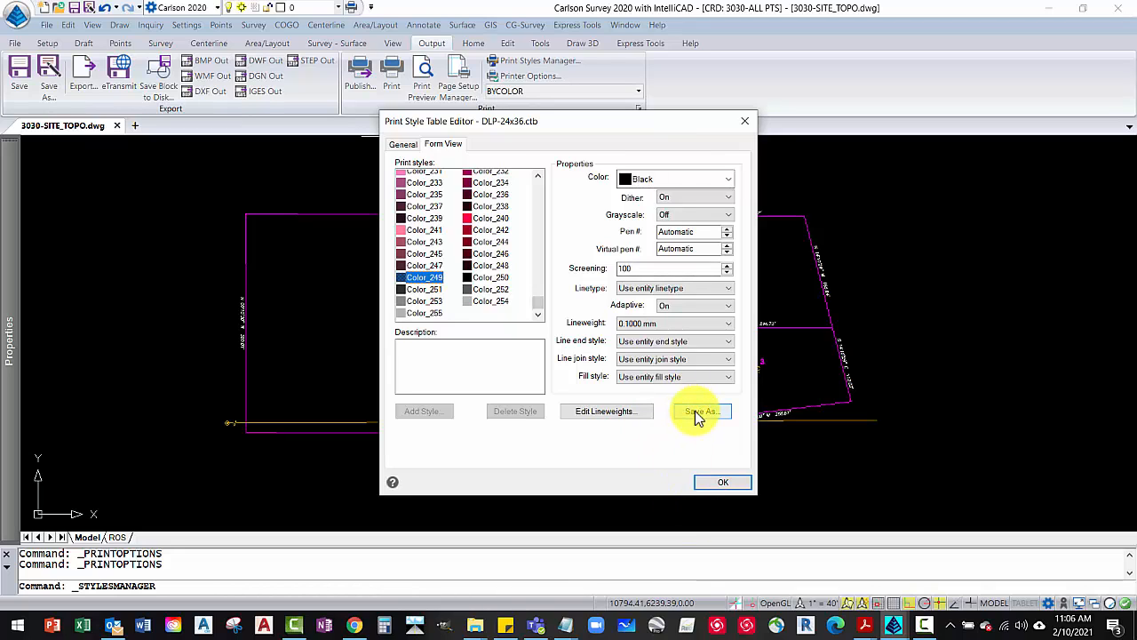
left_click(715, 483)
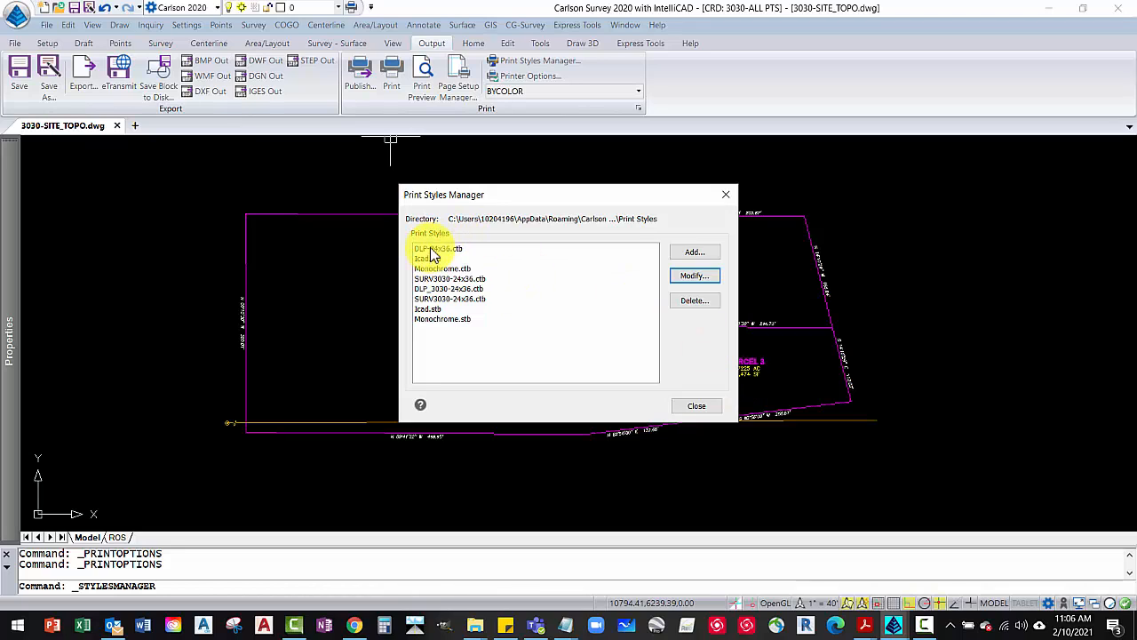
left_click(434, 249)
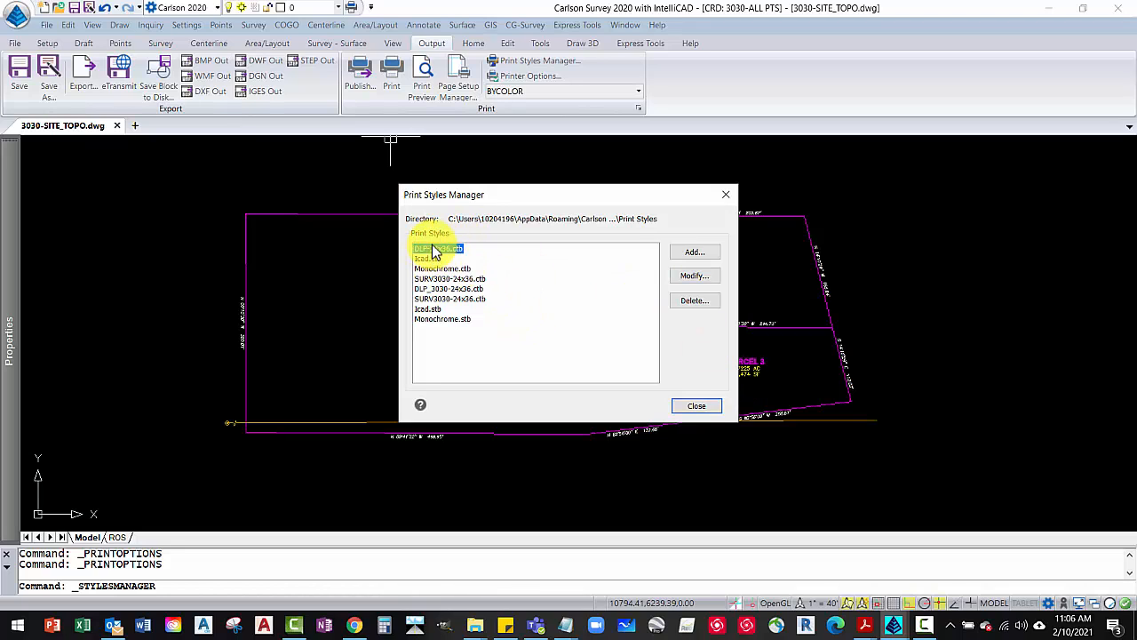
left_click(711, 406)
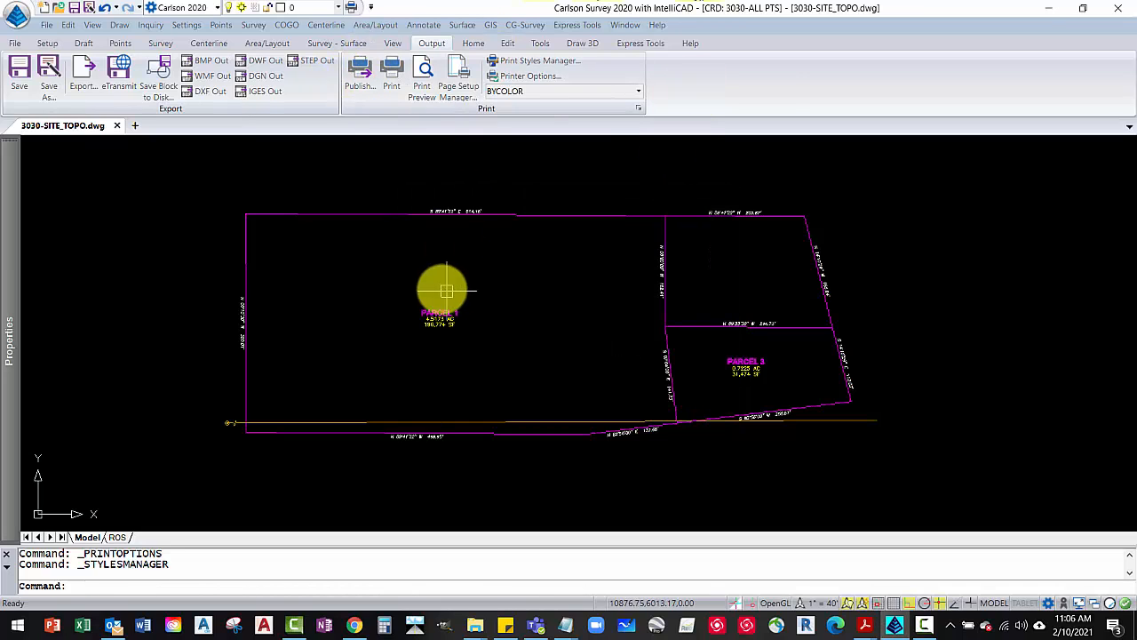
In the ROS layout, assign the DLP-24x36.ctb print style table to the 24X36_PDF page setup and set that setup current
left_click(117, 536)
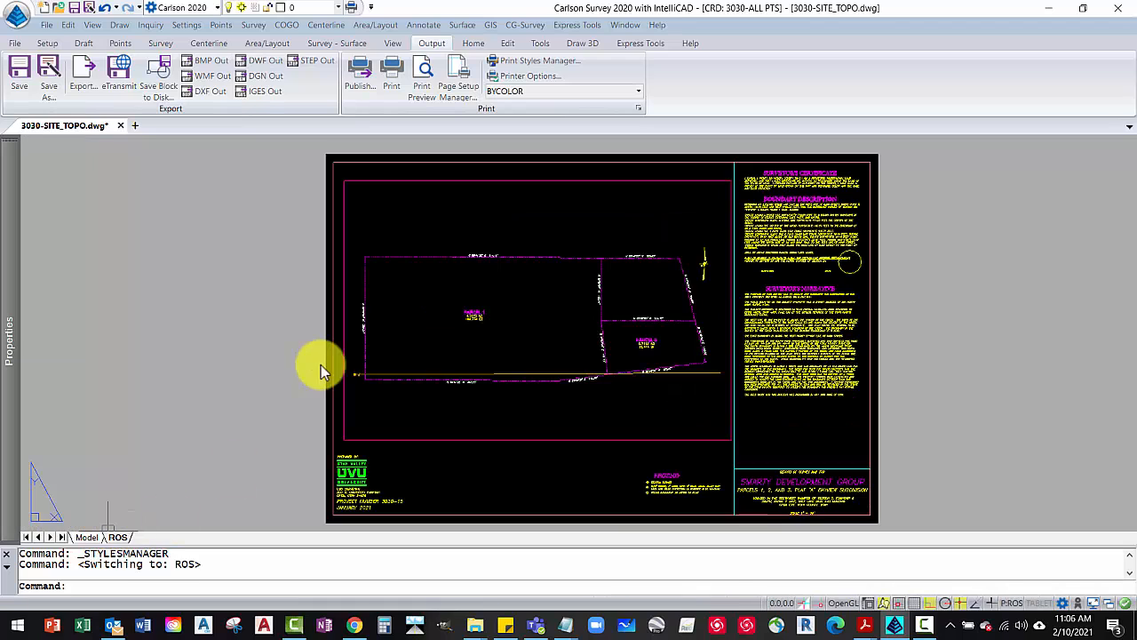
left_click(462, 86)
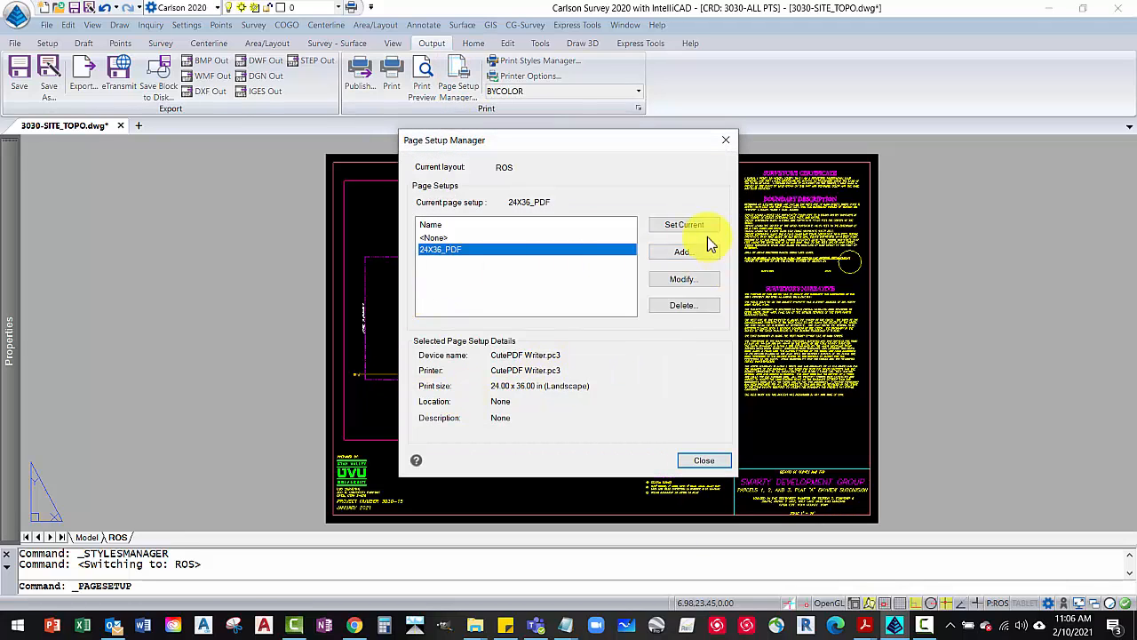
left_click(699, 225)
left_click(693, 278)
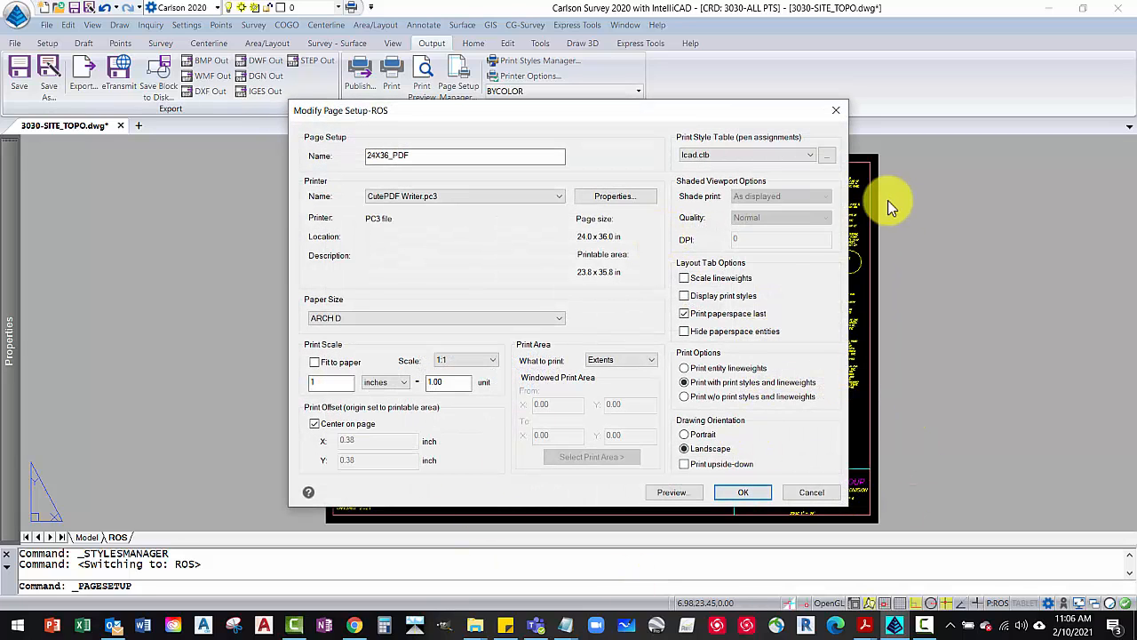
left_click(811, 153)
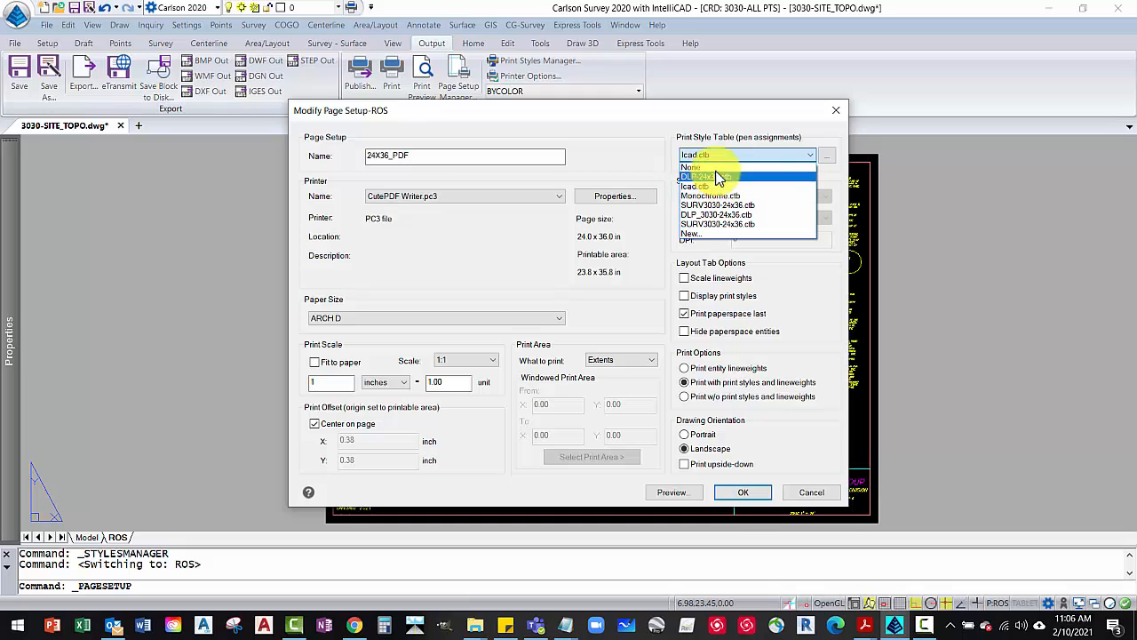
left_click(720, 177)
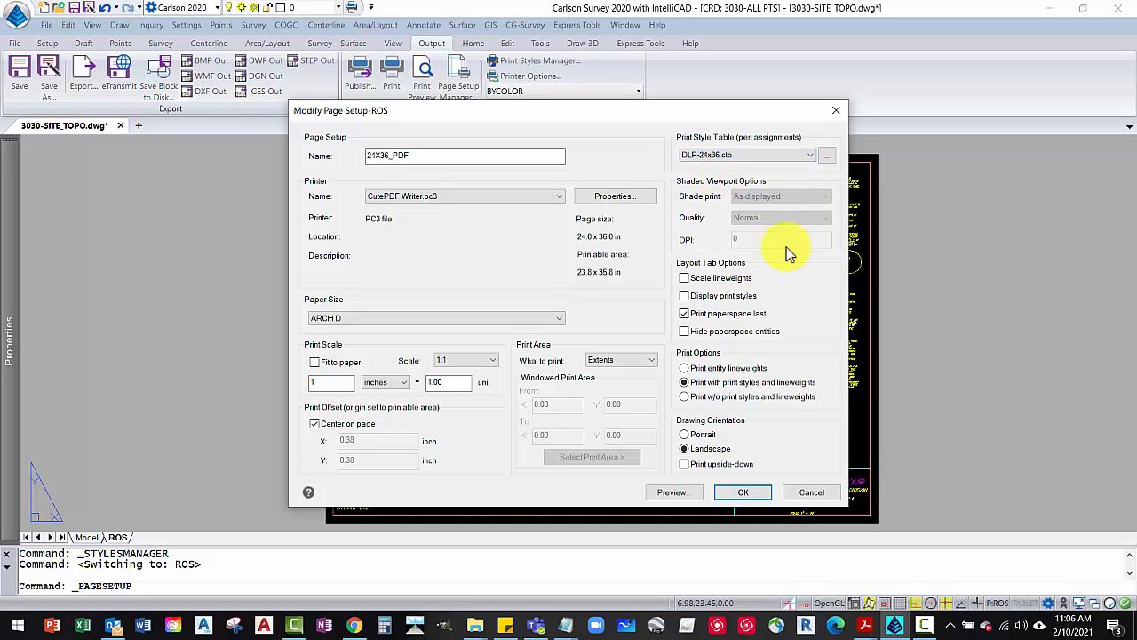
left_click(683, 313)
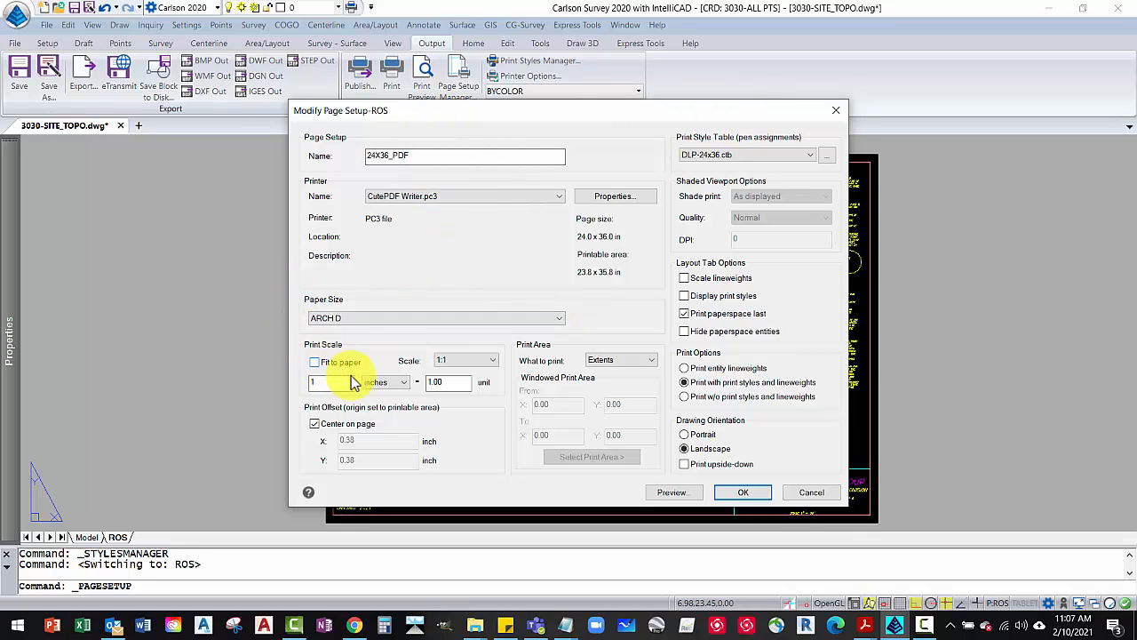
double_click(454, 381)
left_click(727, 493)
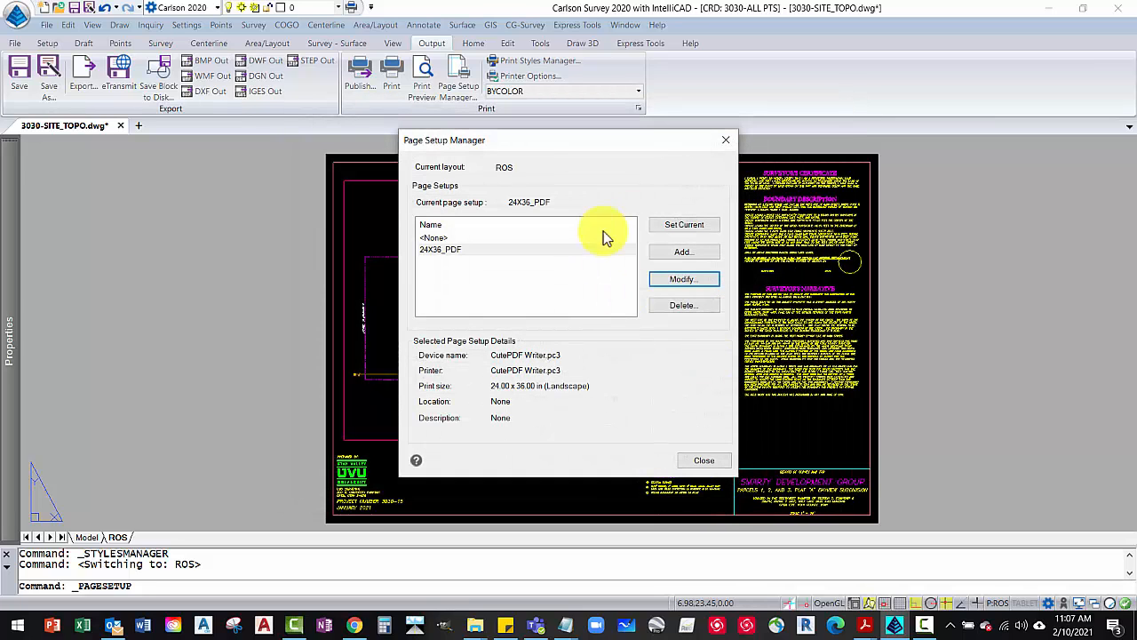
left_click(675, 226)
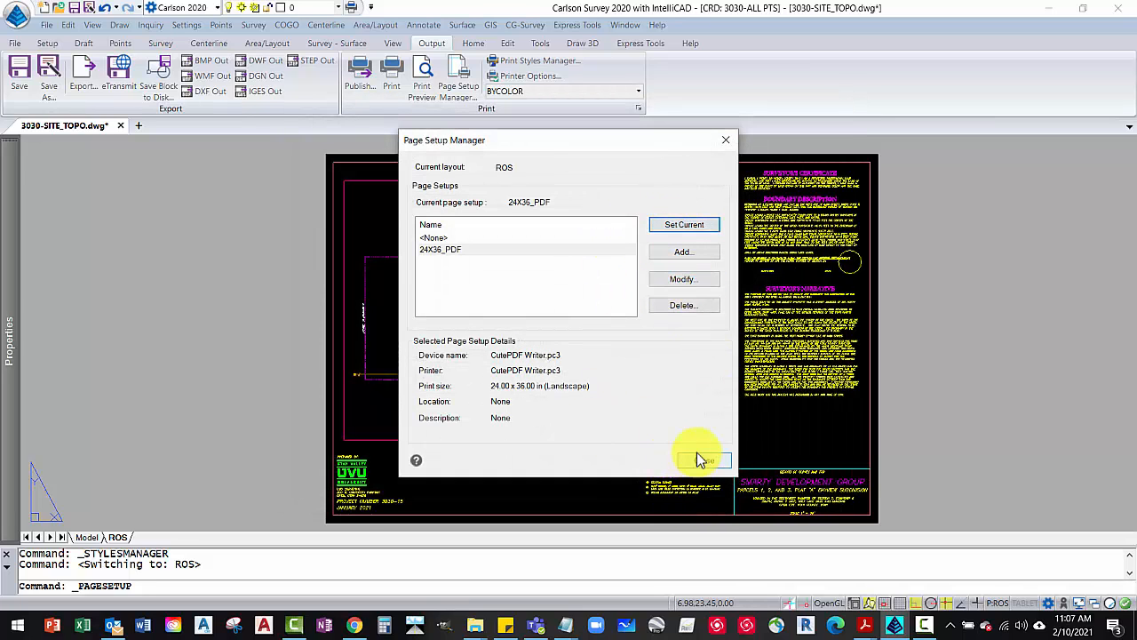
left_click(702, 460)
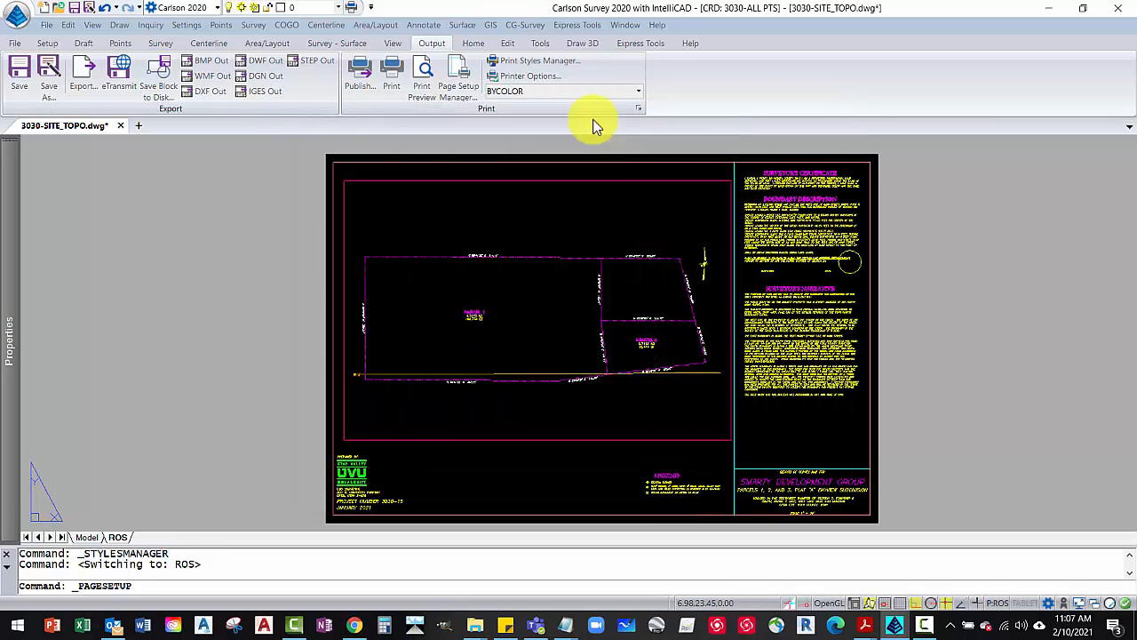
Preview the ROS layout printout and examine the parcel boundary lines, bearing labels and Surveyor's Narrative text up close
left_click(391, 68)
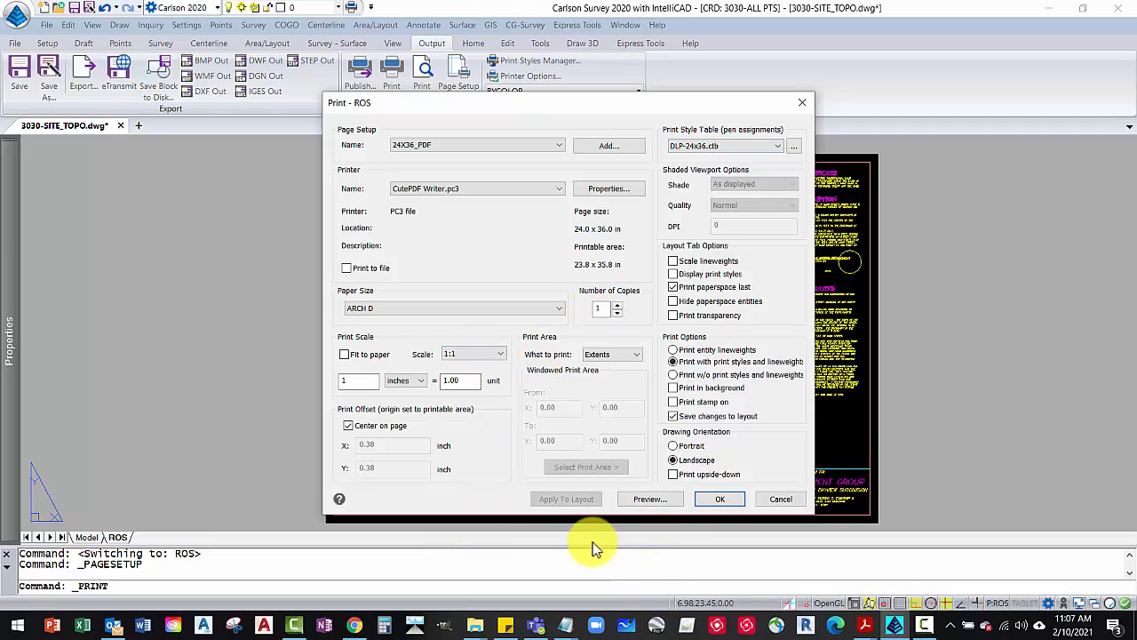
left_click(640, 499)
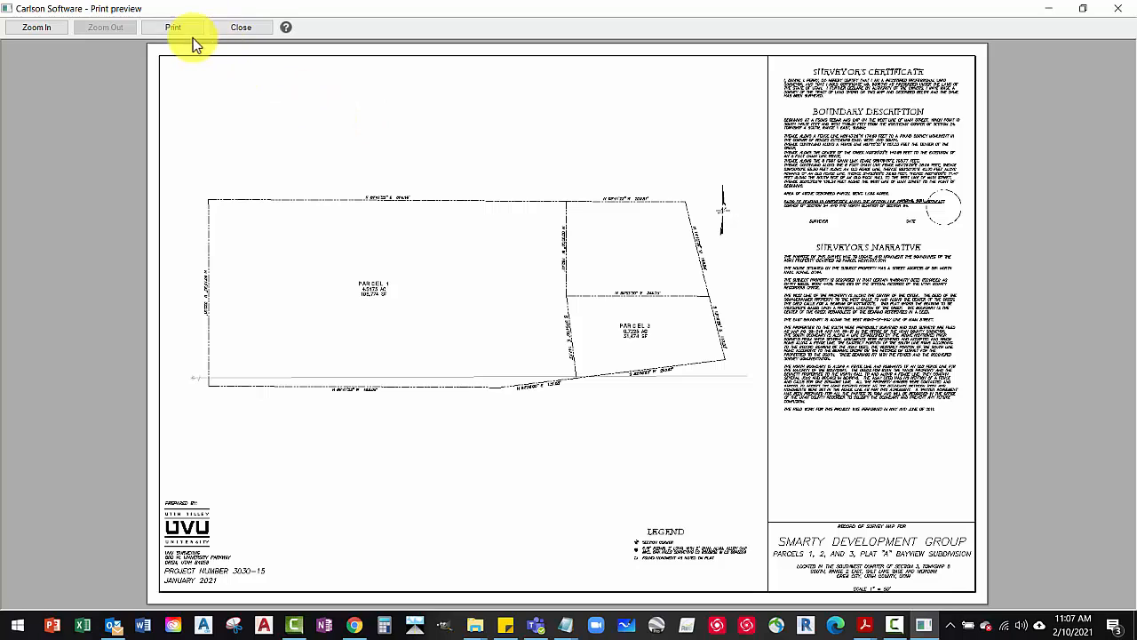
left_click(689, 231)
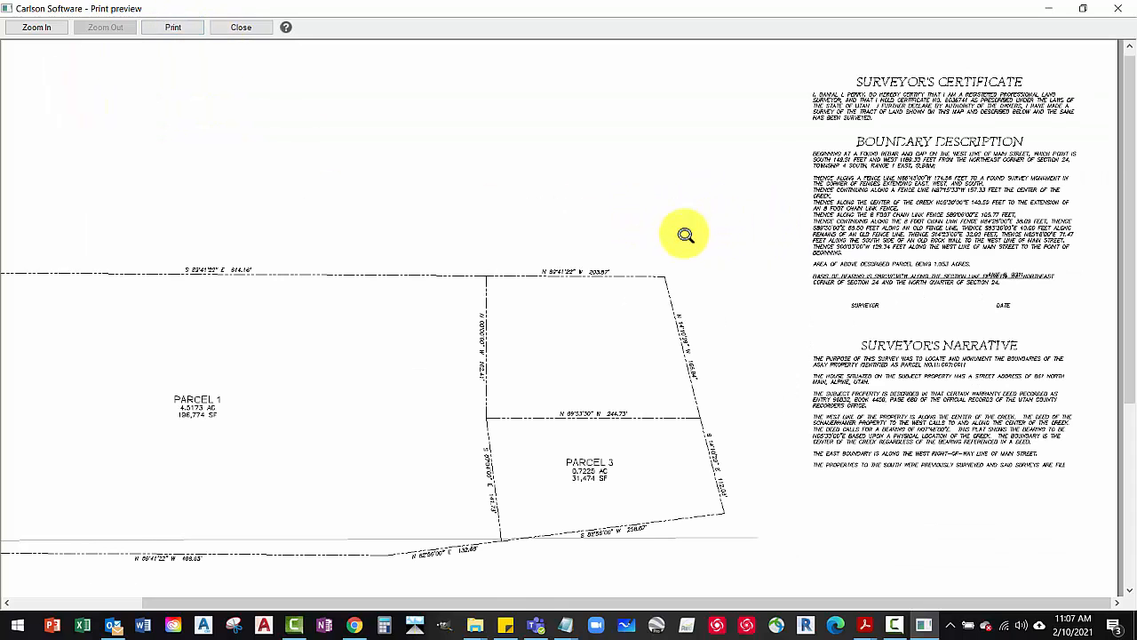
left_click(593, 297)
left_click(755, 226)
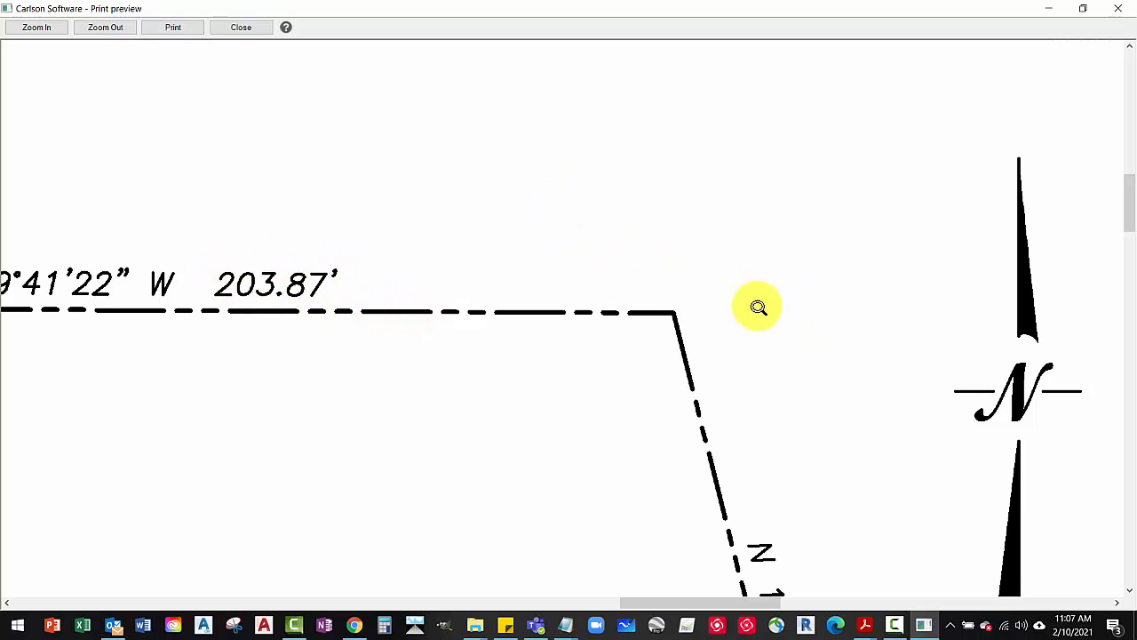
left_click(526, 346)
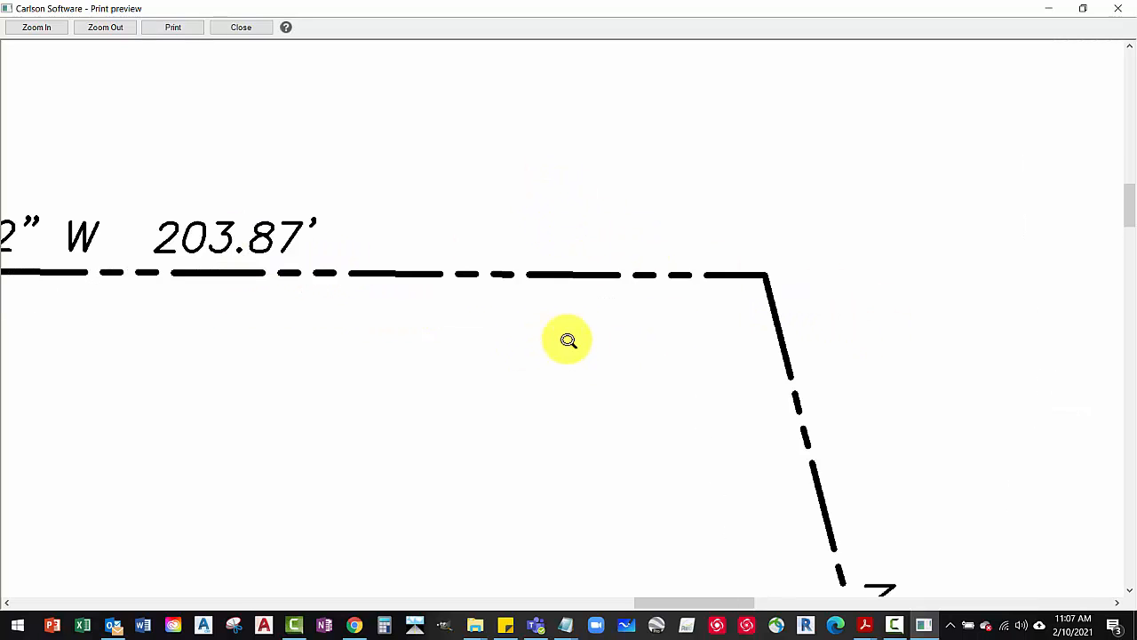
left_click(717, 347)
key("Escape")
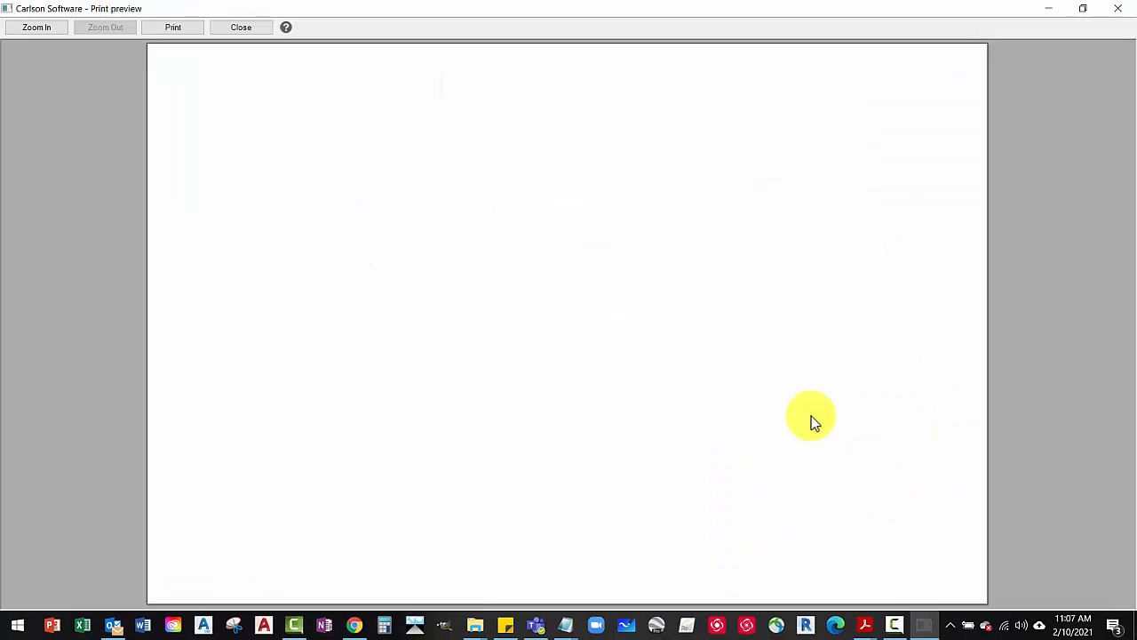
left_click(871, 333)
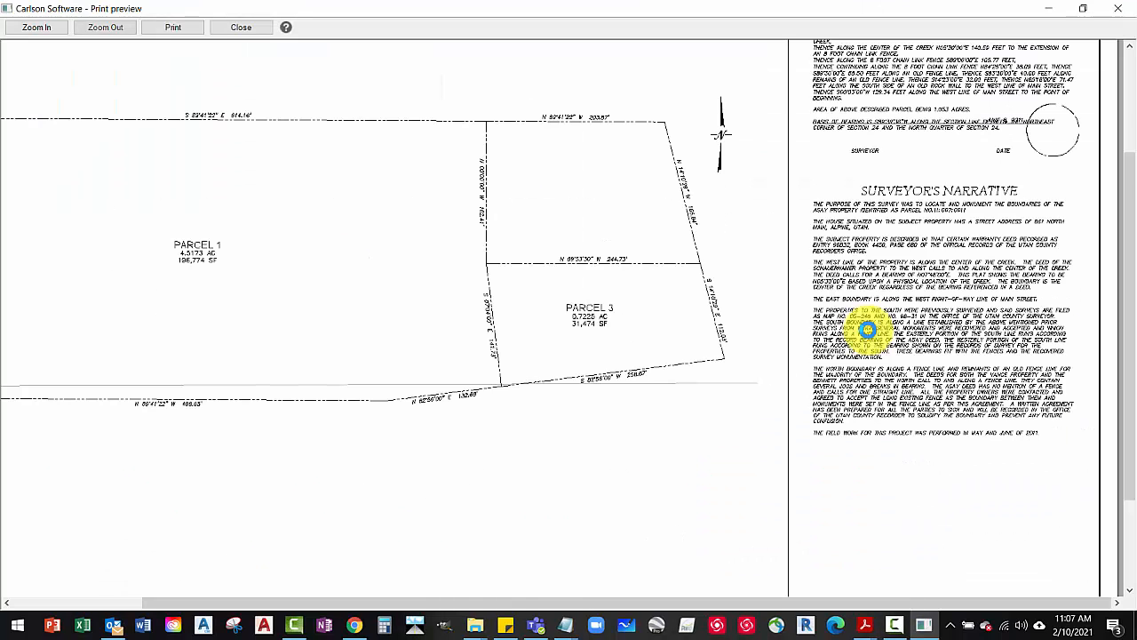
left_click(866, 332)
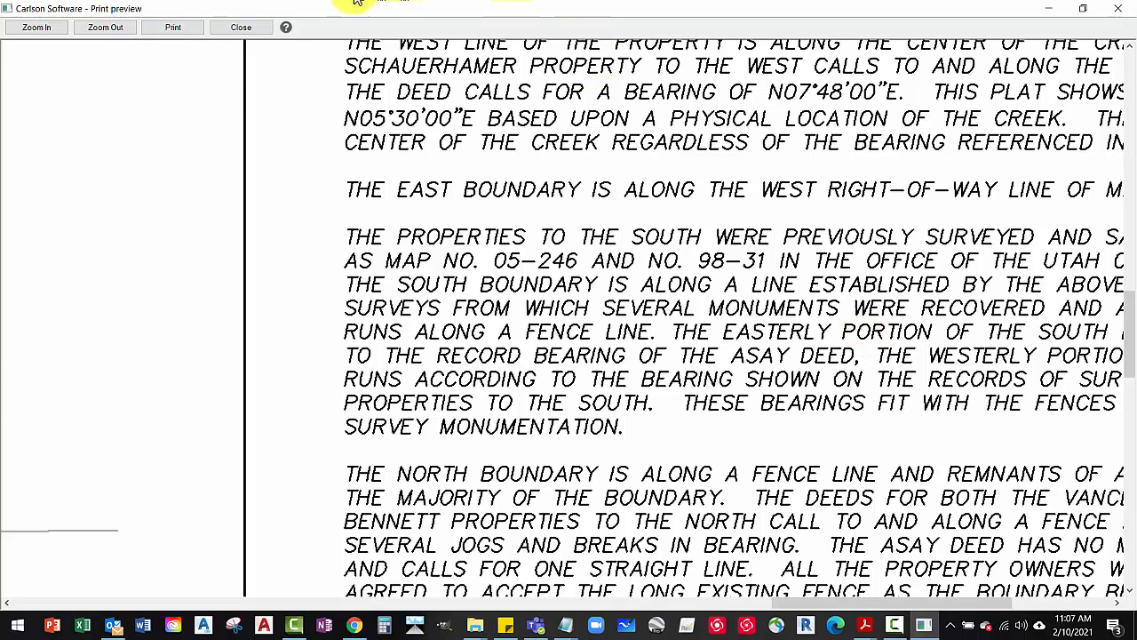
Close the print preview, cancel the print and return to model space
left_click(241, 27)
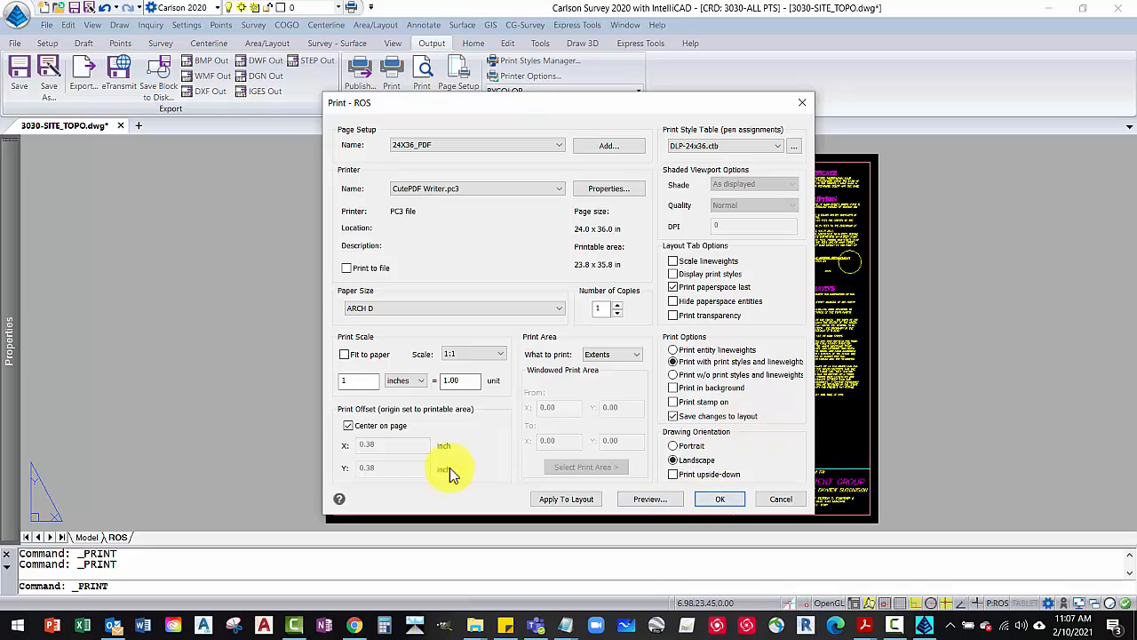
left_click(781, 499)
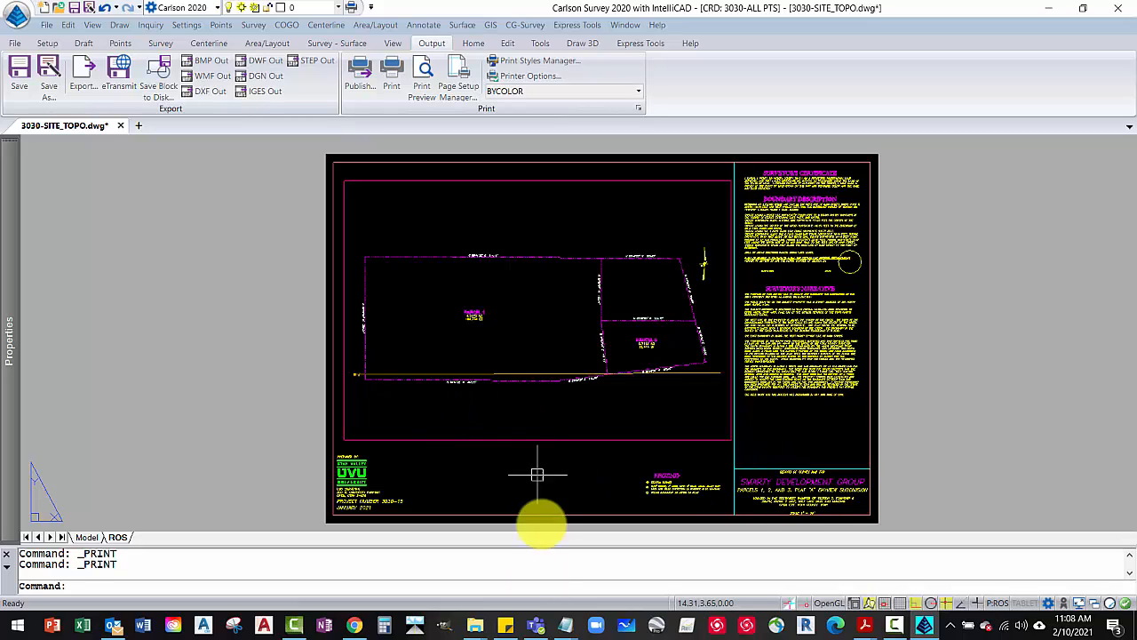
left_click(86, 537)
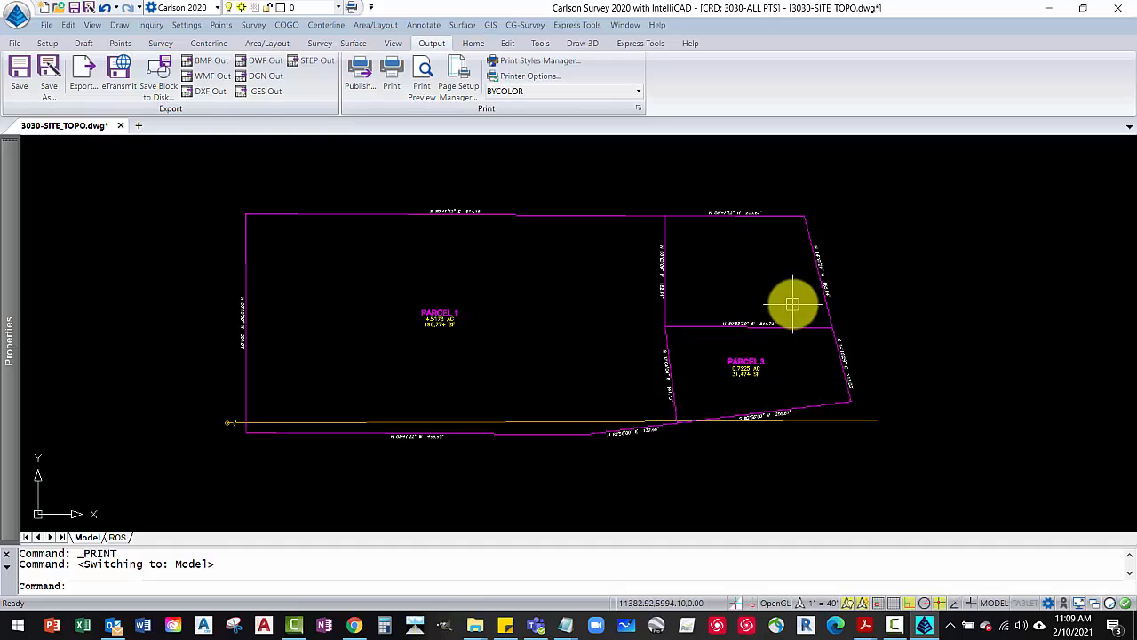
Switch to Adobe Acrobat and examine the layer, color, linetype and lineweight standards table in UVU Layer Names_SURVEY.pdf
mouse_move(871, 627)
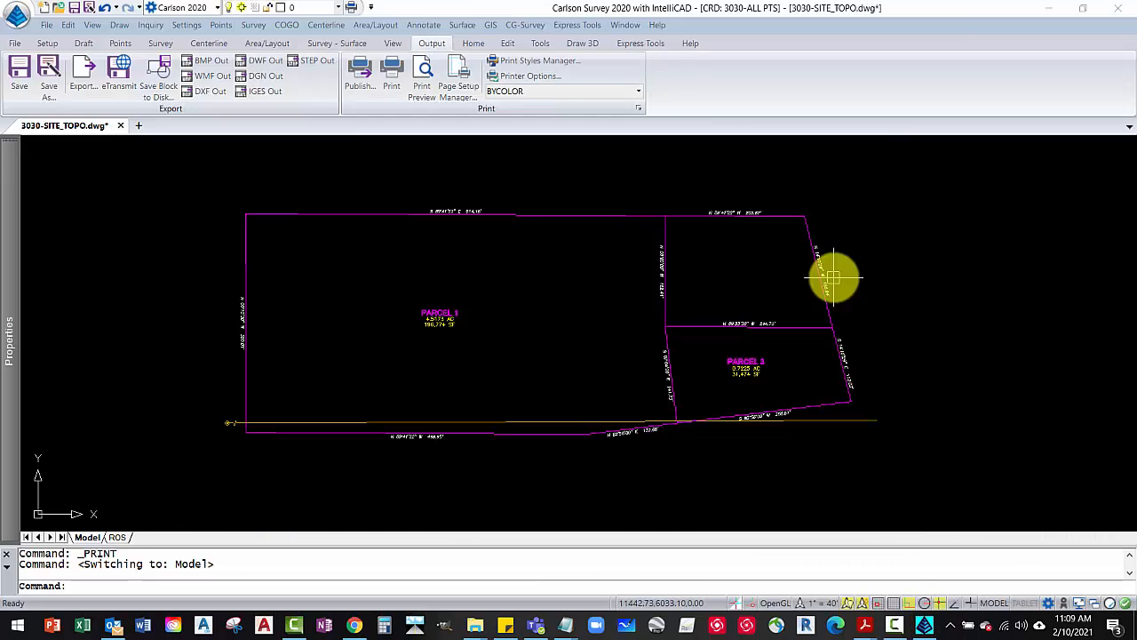
key("alt+Tab")
scroll(521, 309, "up", 3)
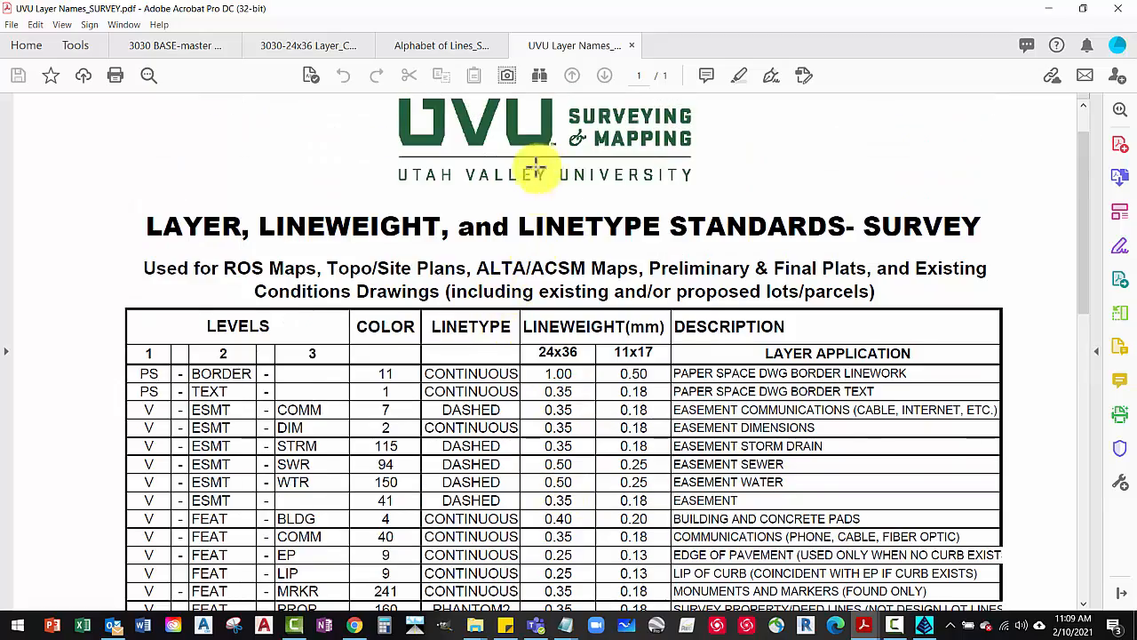
scroll(535, 174, "up", 1)
scroll(533, 191, "down", 1)
scroll(533, 194, "up", 1)
scroll(538, 195, "down", 3)
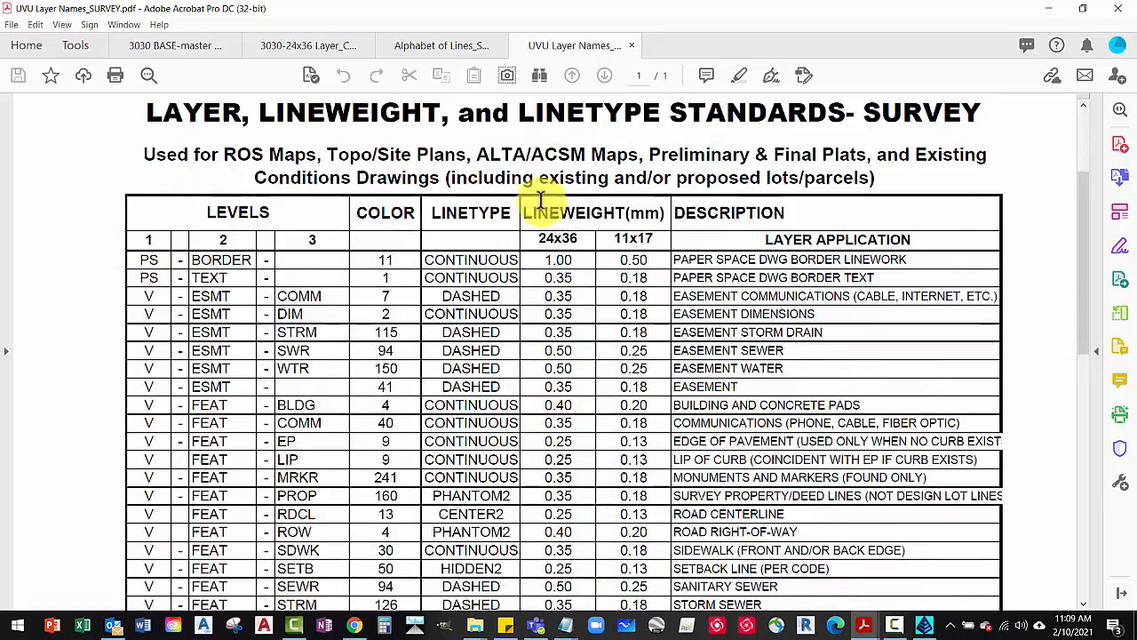
scroll(539, 197, "down", 5)
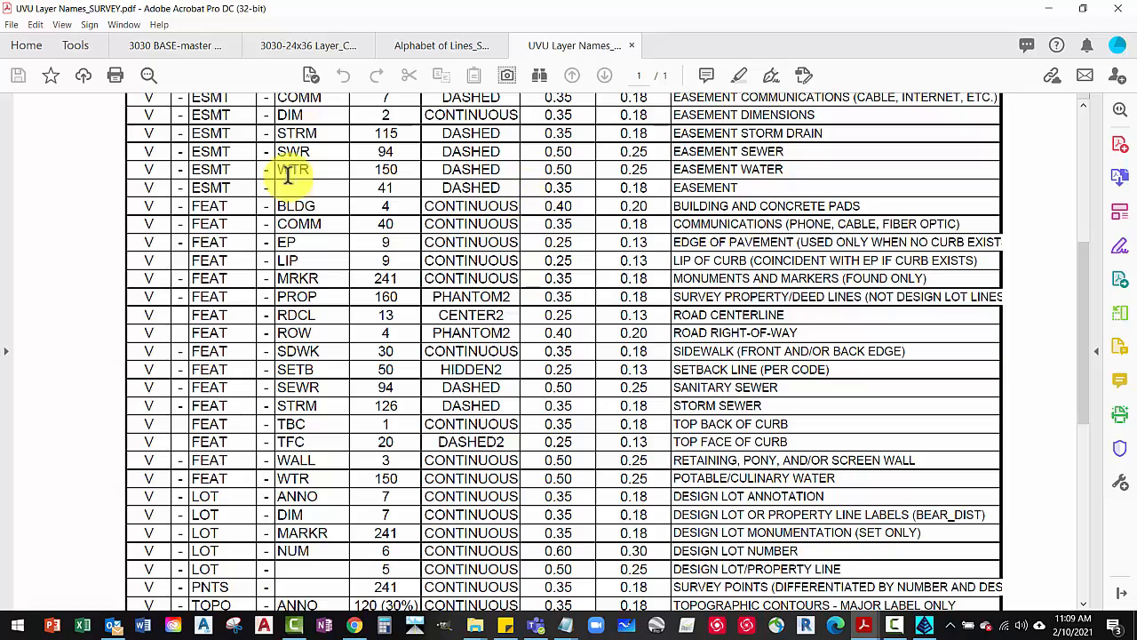
scroll(298, 300, "down", 6)
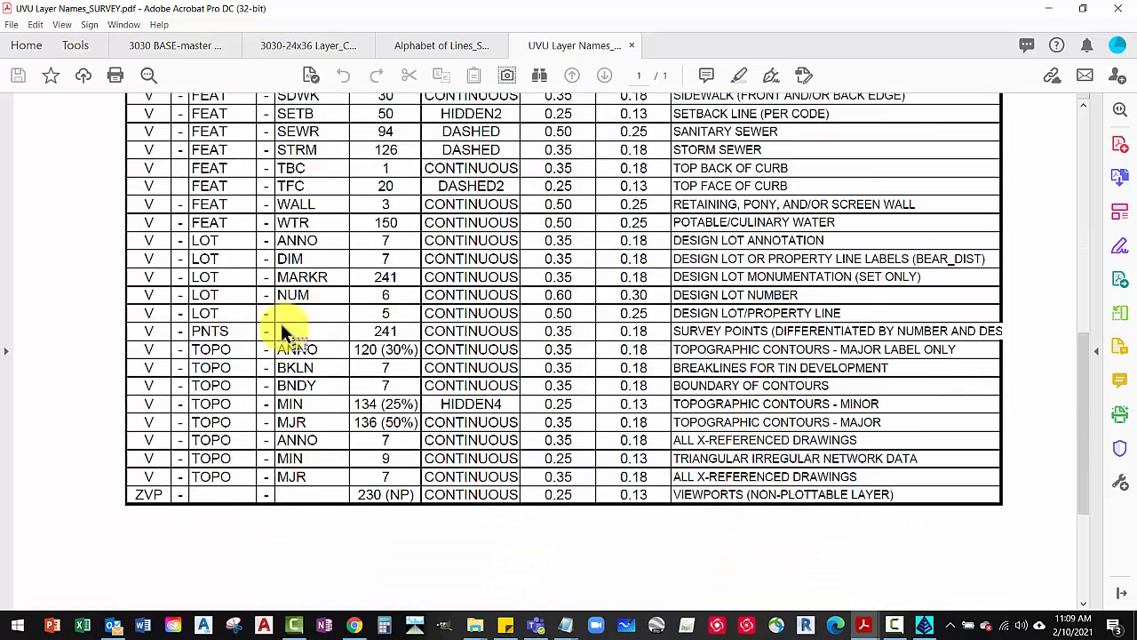
scroll(437, 382, "up", 6)
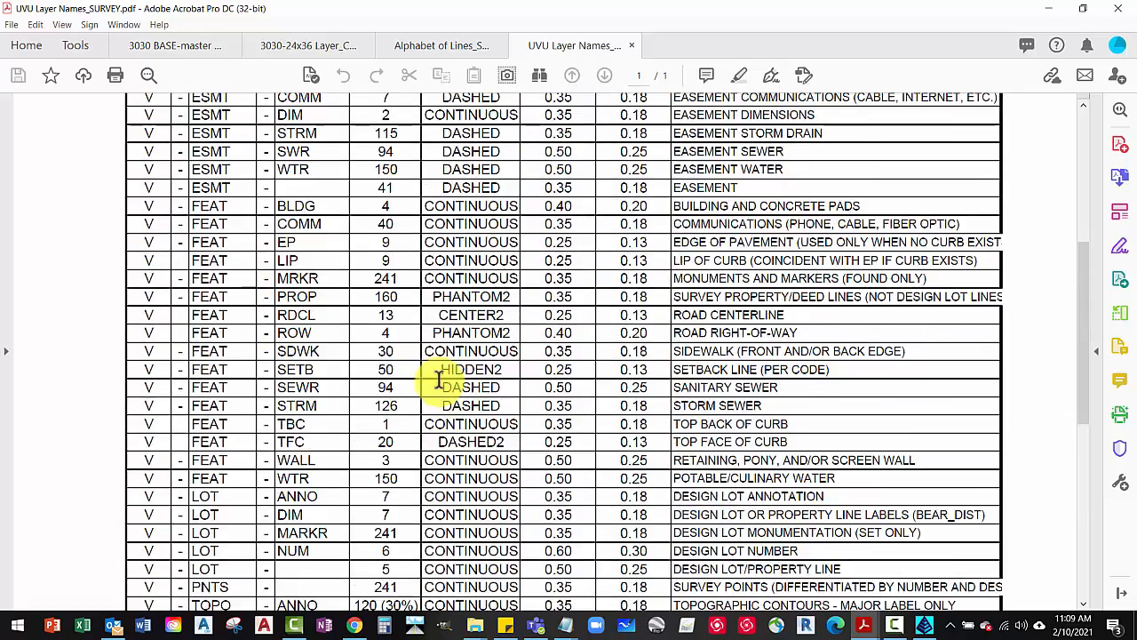
Check Alphabet of Lines_STD.pdf for its line weight hierarchy and return to UVU Layer Names_SURVEY.pdf
scroll(438, 377, "up", 3)
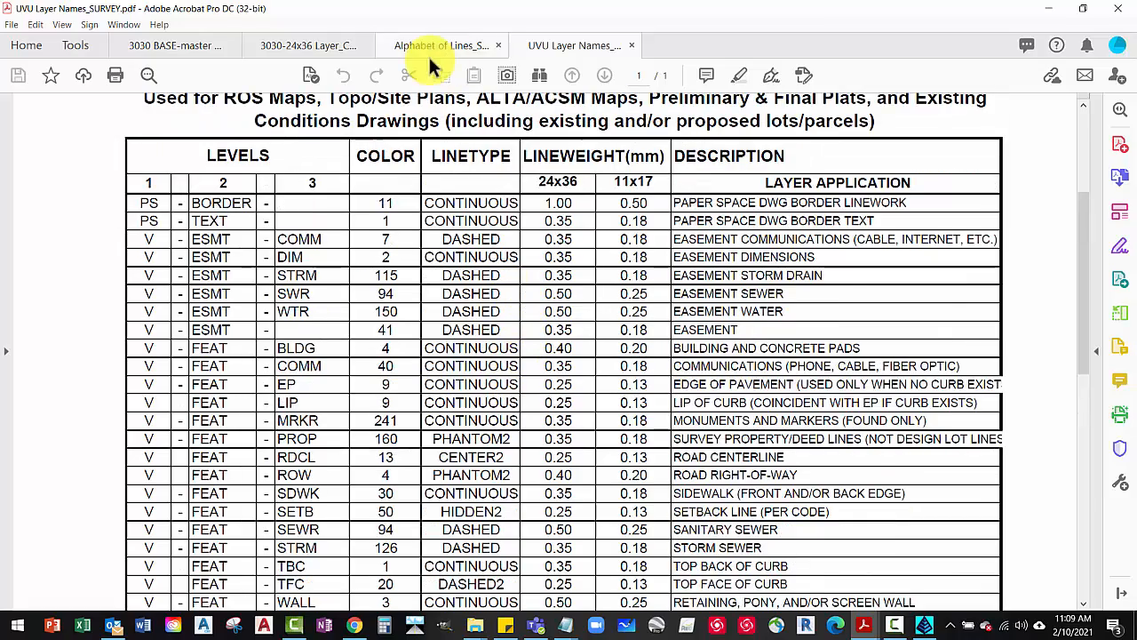
left_click(279, 45)
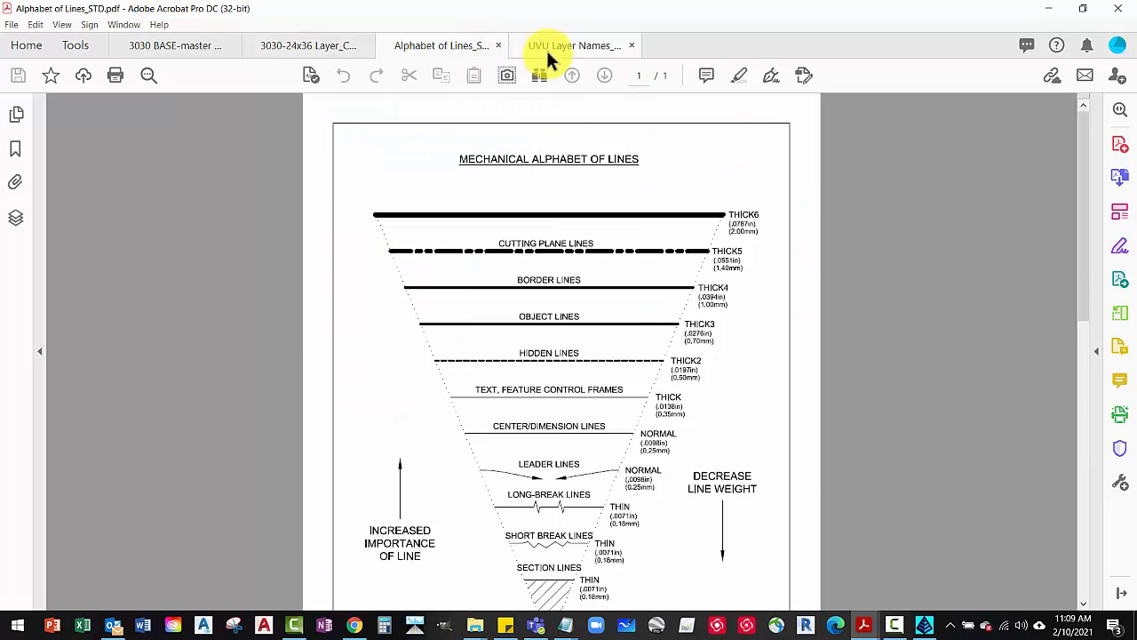
left_click(554, 45)
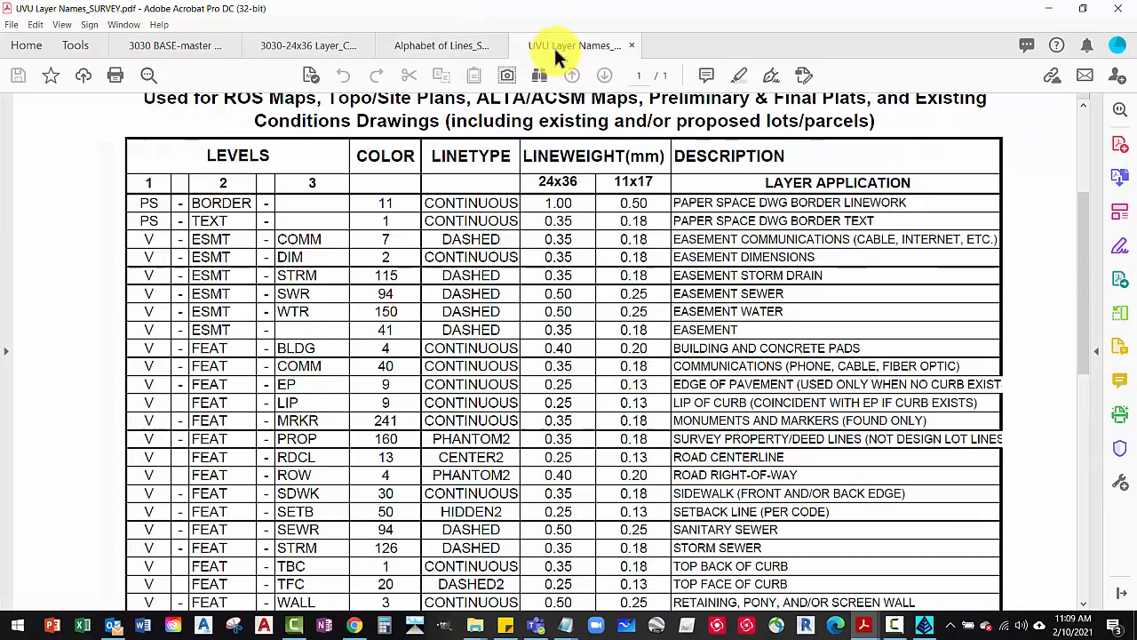
Switch to File Explorer and look through the files in the 2021 Practice Project-DLP folder
left_click(474, 624)
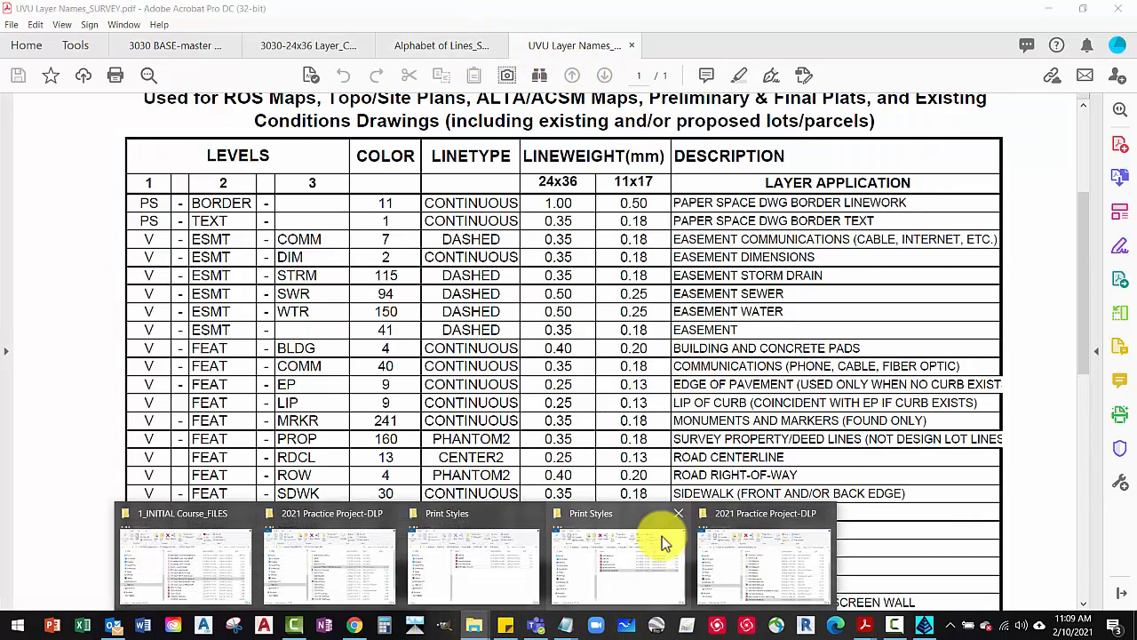
mouse_move(737, 530)
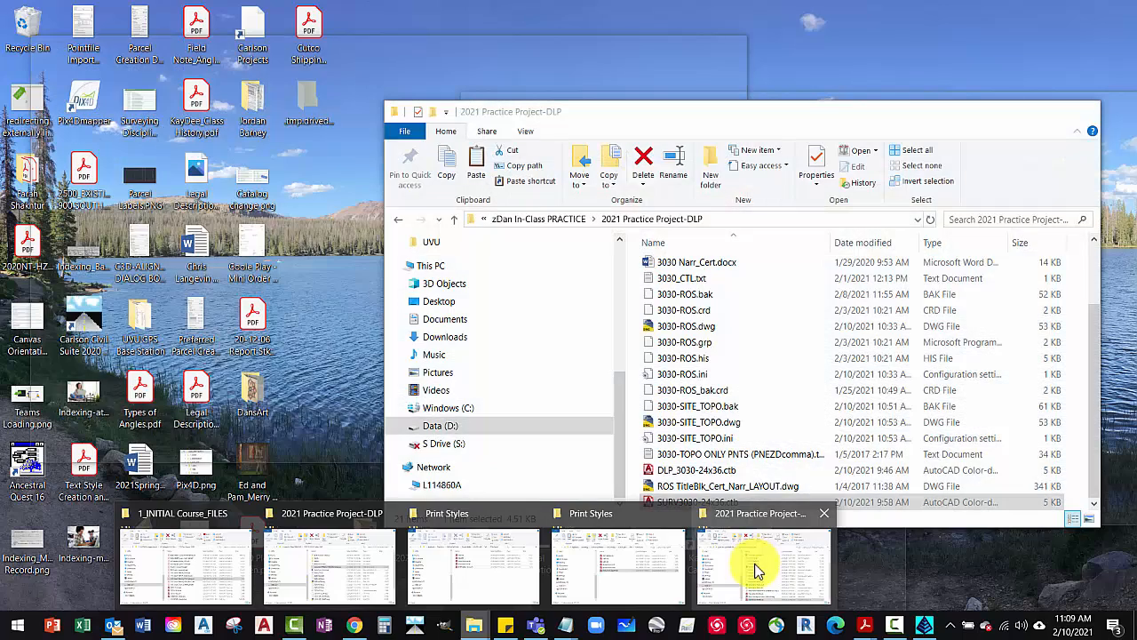
left_click(757, 565)
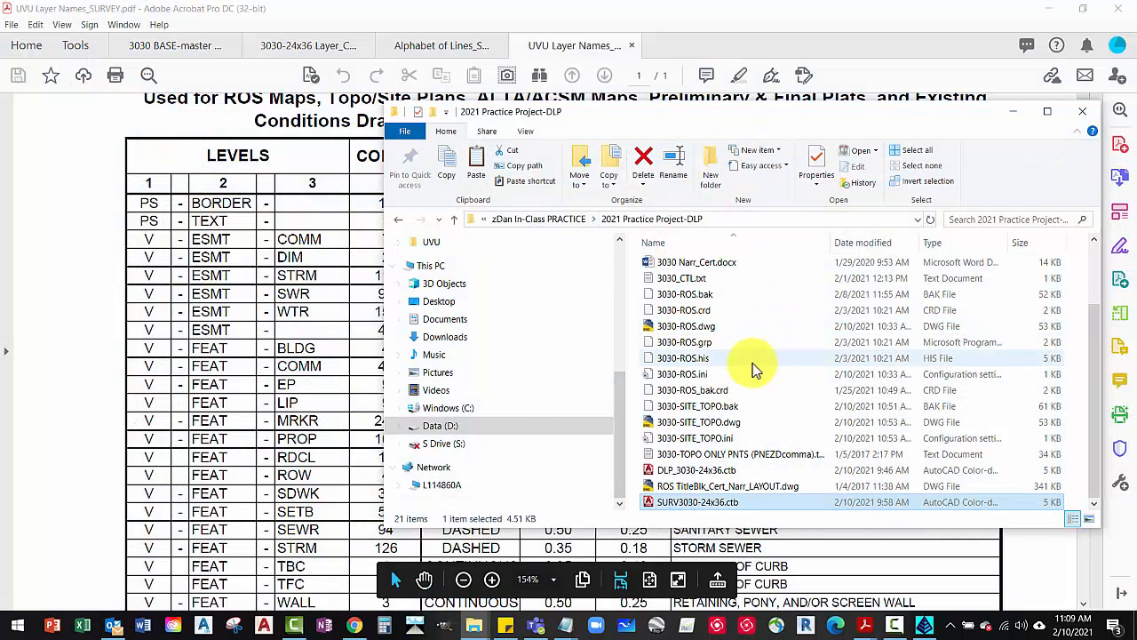
left_click(715, 405)
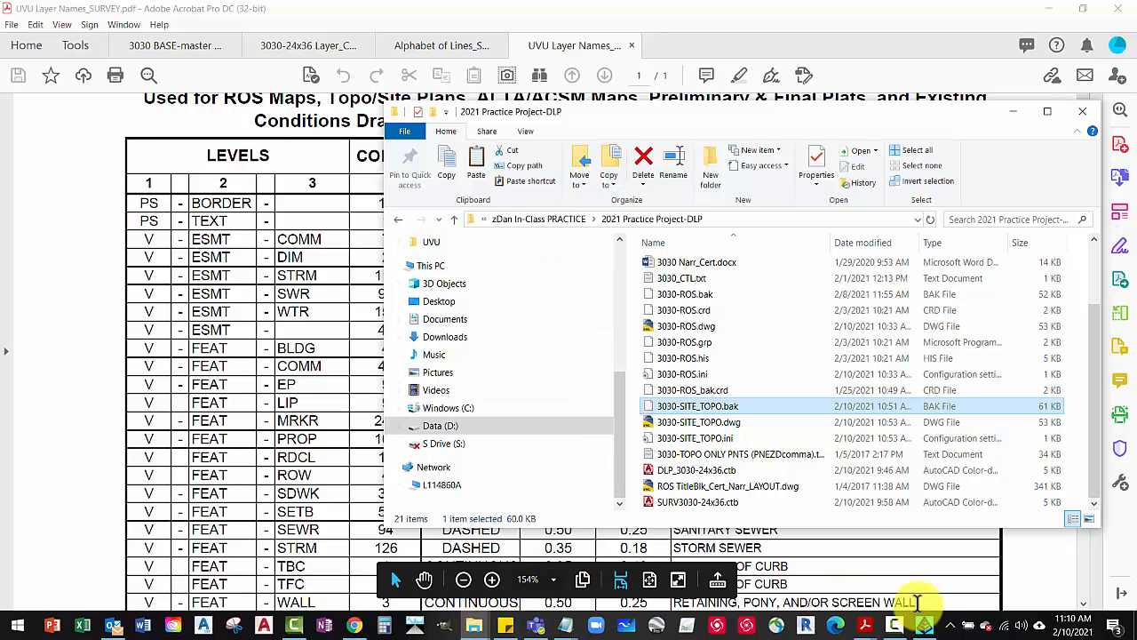
Switch to UVU Layer Naming Principles.pdf in Adobe Acrobat and read the overview and numbered layer naming principles
left_click(866, 630)
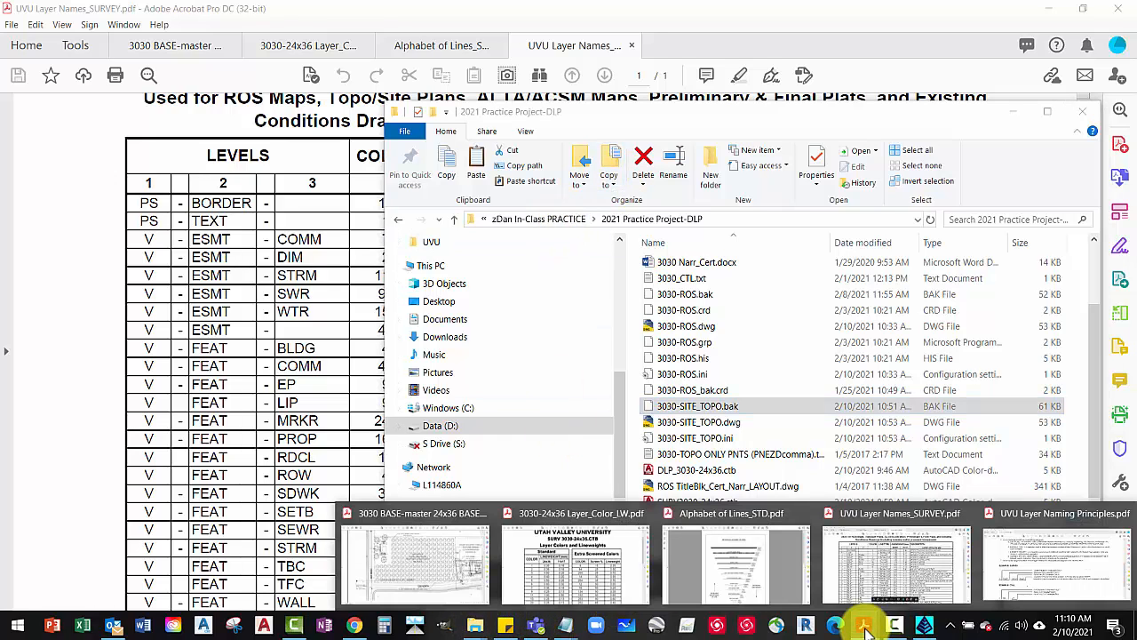
left_click(1023, 553)
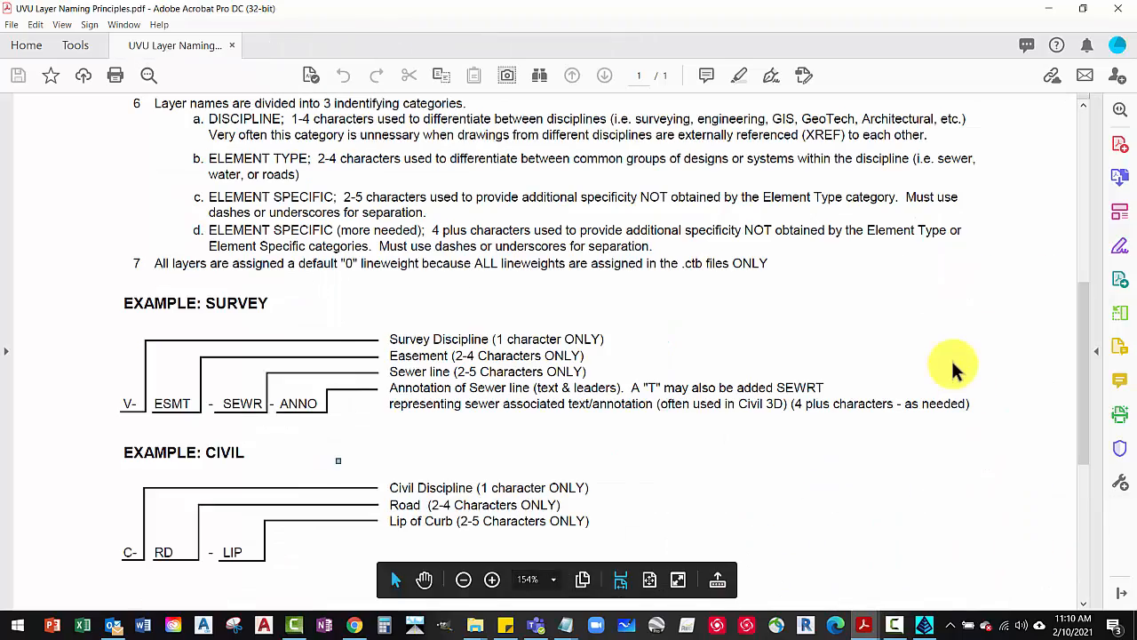
scroll(619, 101, "up", 2)
scroll(618, 102, "up", 5)
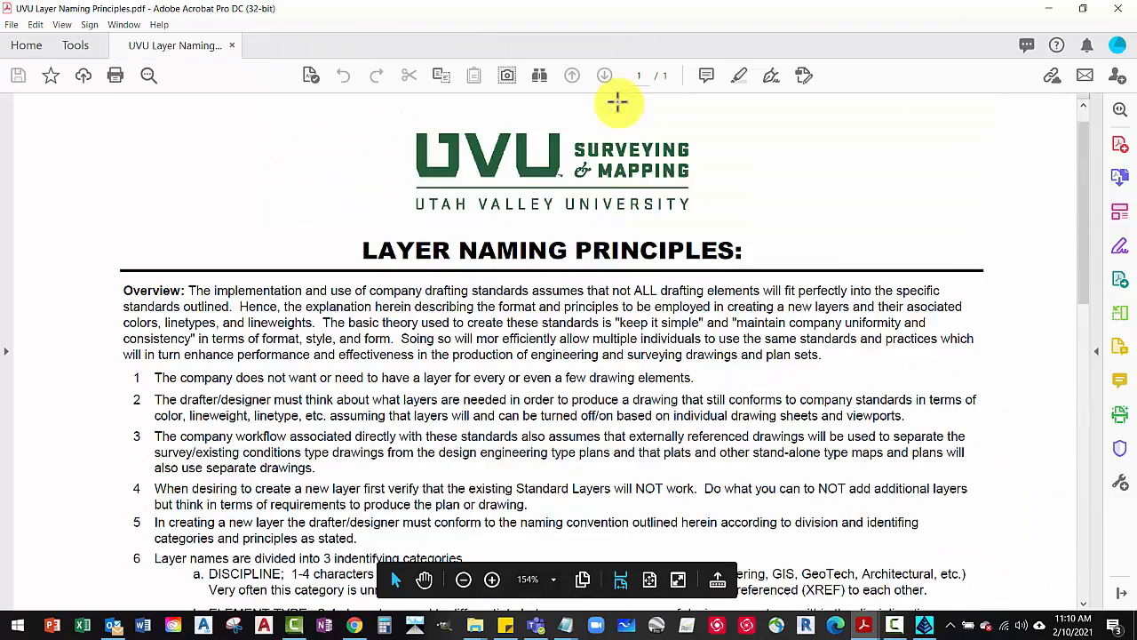
scroll(614, 107, "down", 3)
scroll(613, 110, "down", 4)
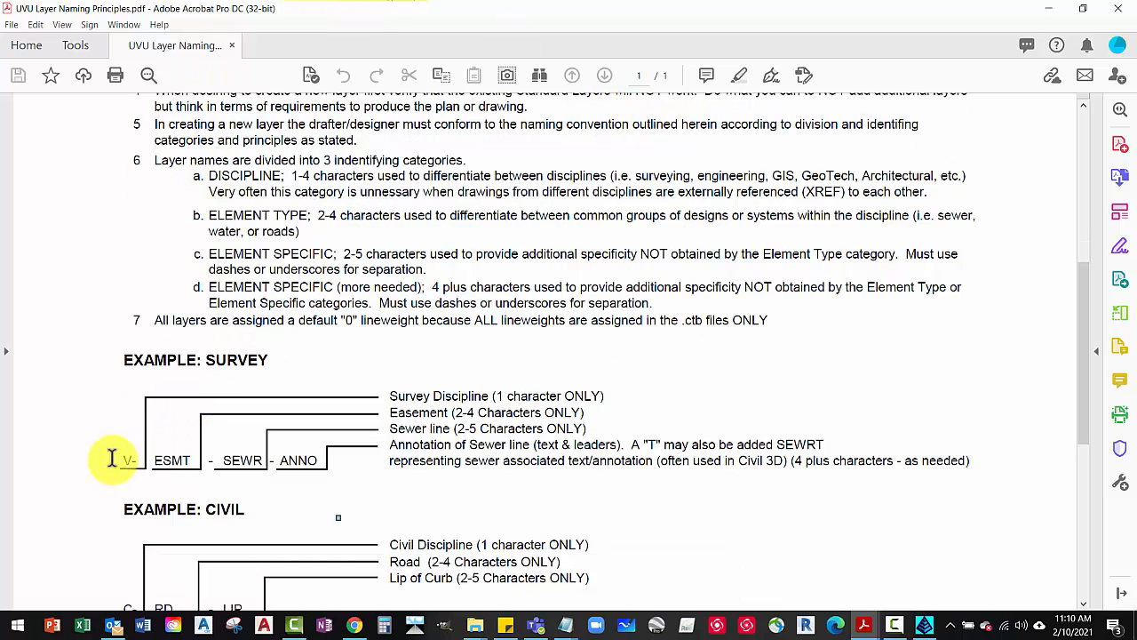
Compare the discipline and element categories under principle 6 with the survey and civil layer name examples
scroll(254, 533, "down", 3)
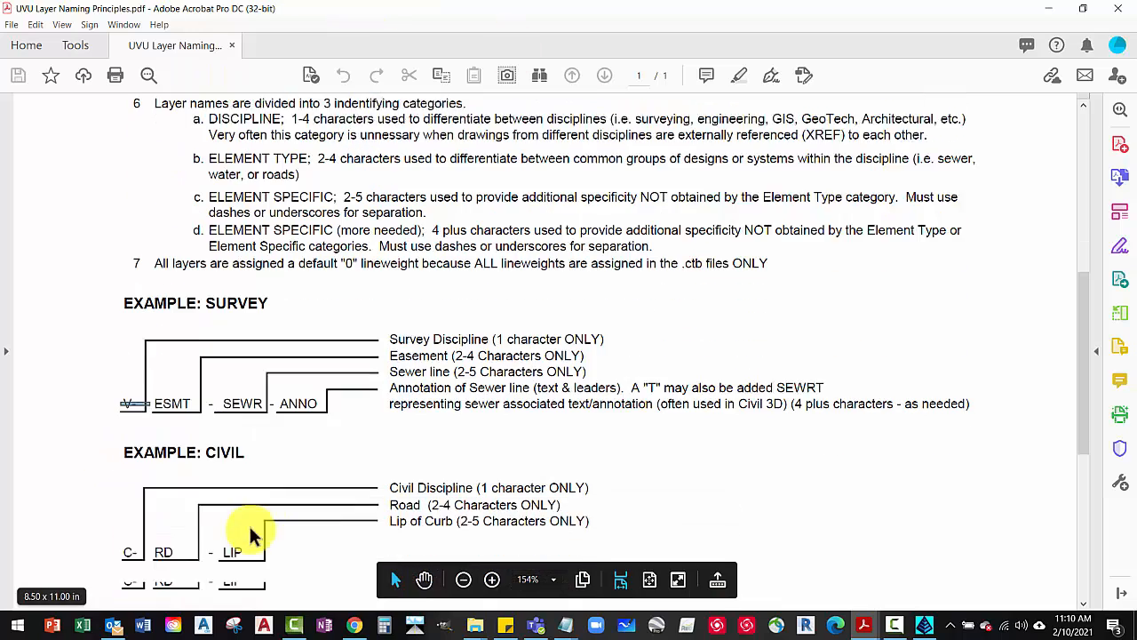
scroll(254, 275, "up", 3)
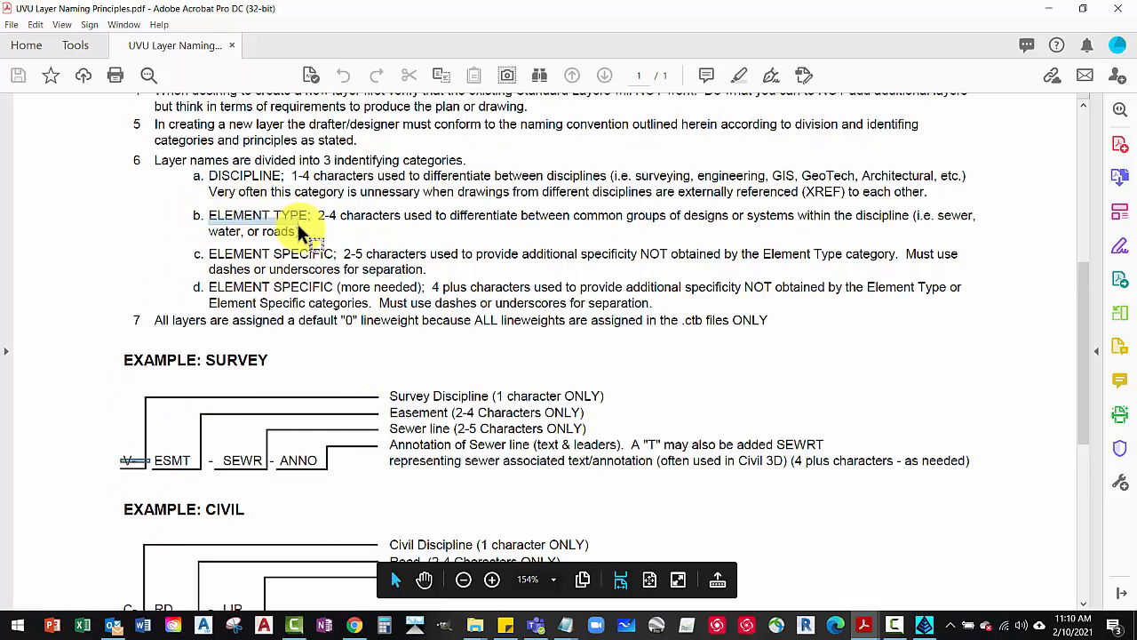
mouse_move(305, 234)
left_mouse_down()
mouse_move(218, 218)
mouse_move(211, 206)
mouse_move(318, 218)
left_mouse_up()
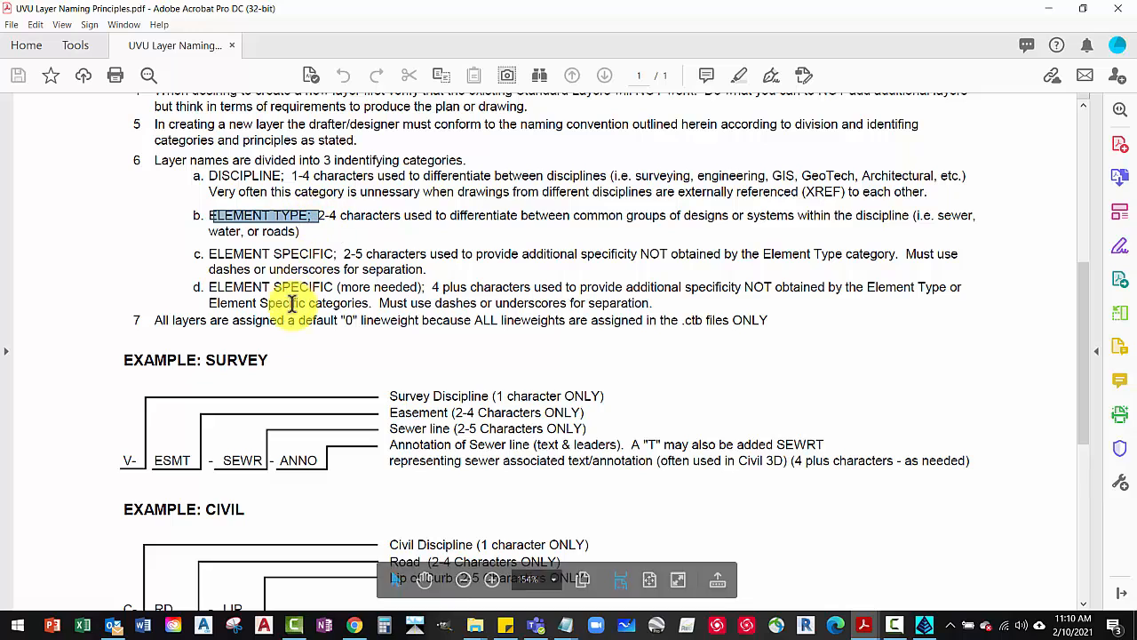
left_click(178, 458)
scroll(147, 533, "down", 2)
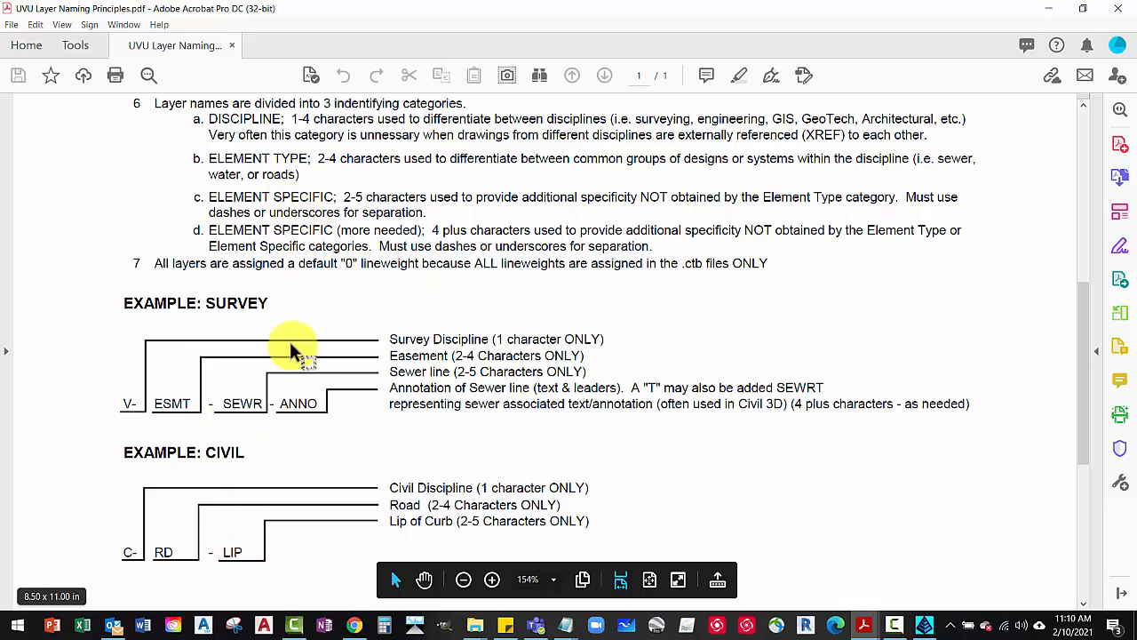
double_click(126, 400)
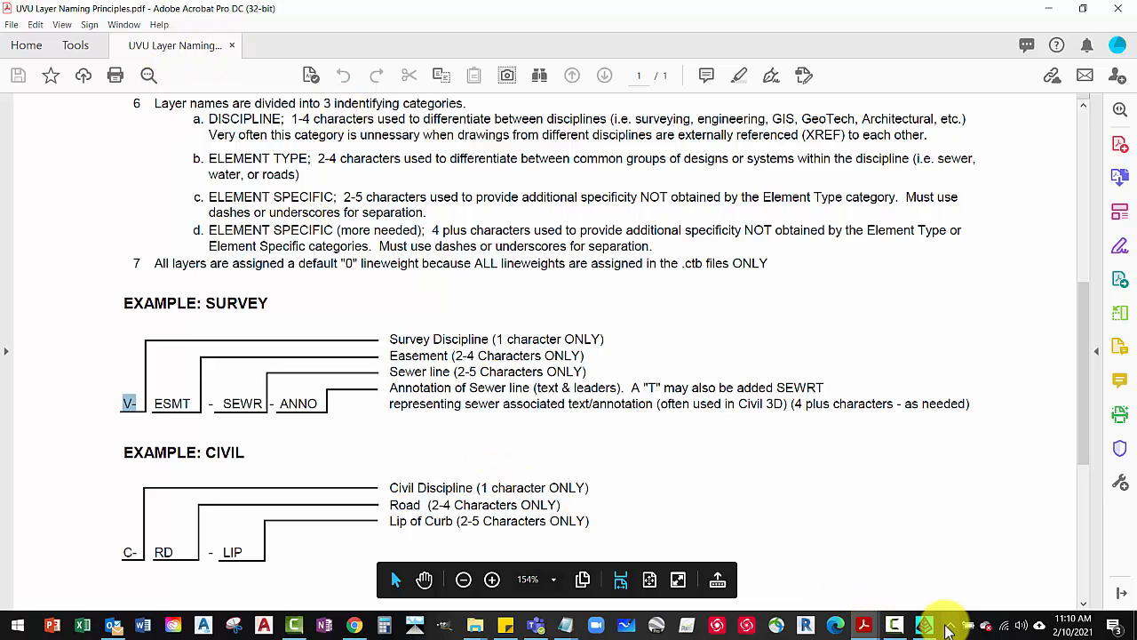
Return to UVU Layer Names_SURVEY.pdf and examine the feature, lot, points and topo layer entries down to the viewport layer
mouse_move(866, 622)
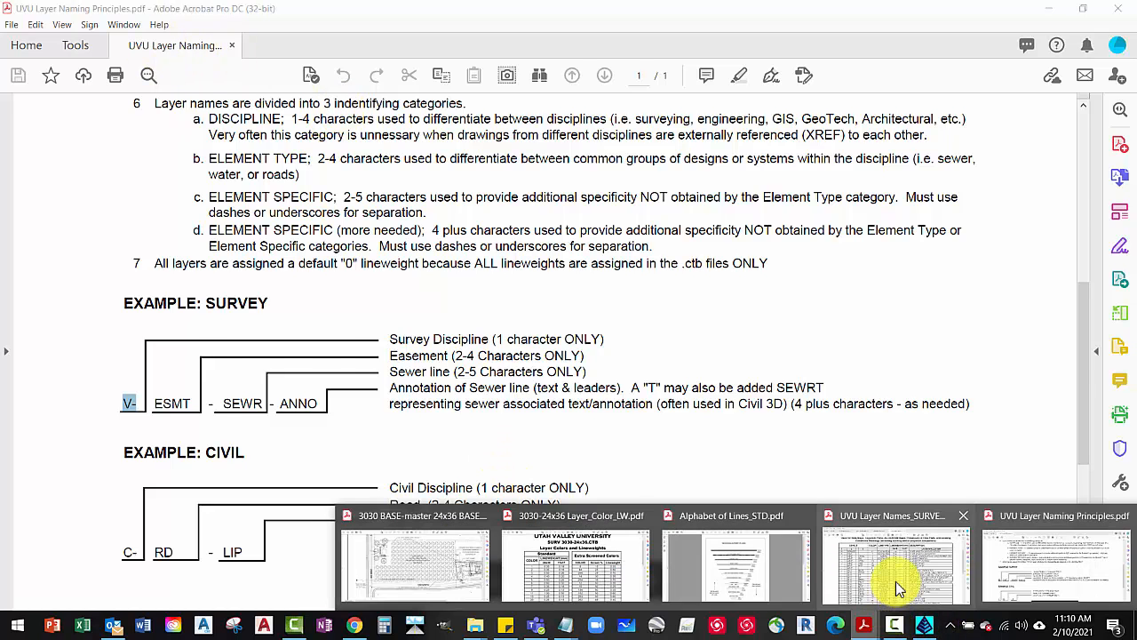
left_click(895, 577)
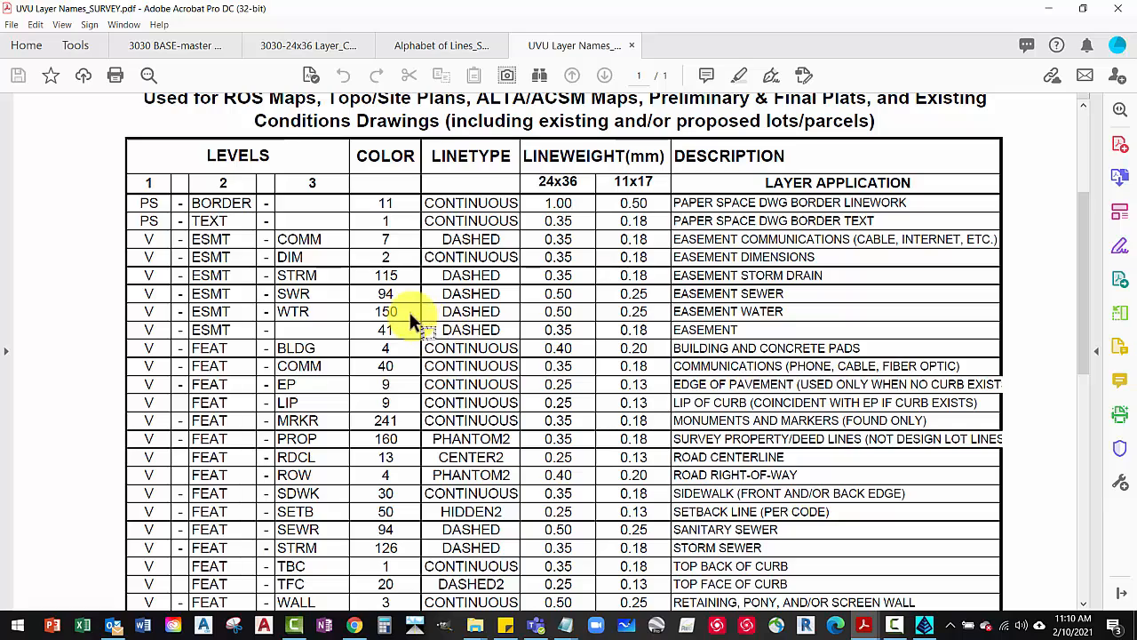
scroll(484, 391, "down", 3)
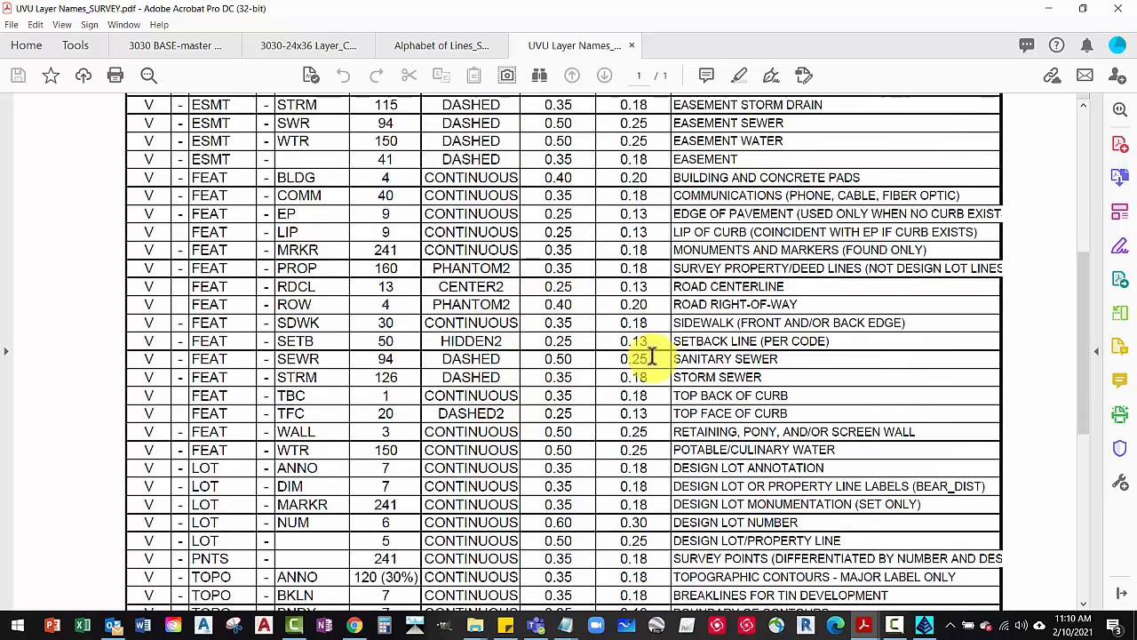
scroll(648, 280, "down", 4)
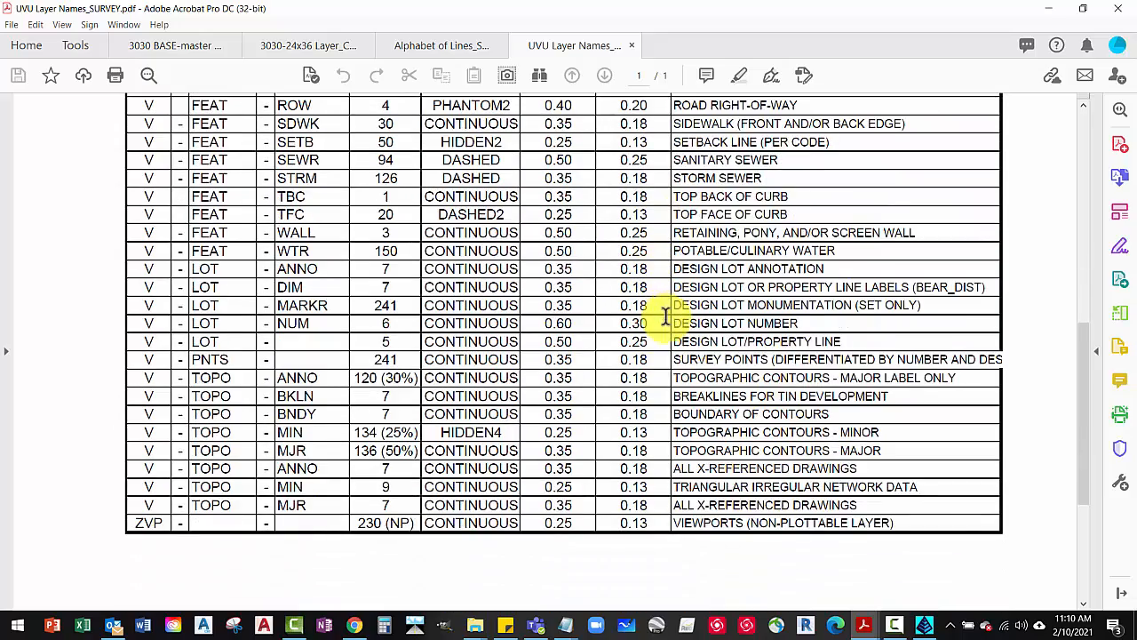
scroll(664, 336, "up", 2)
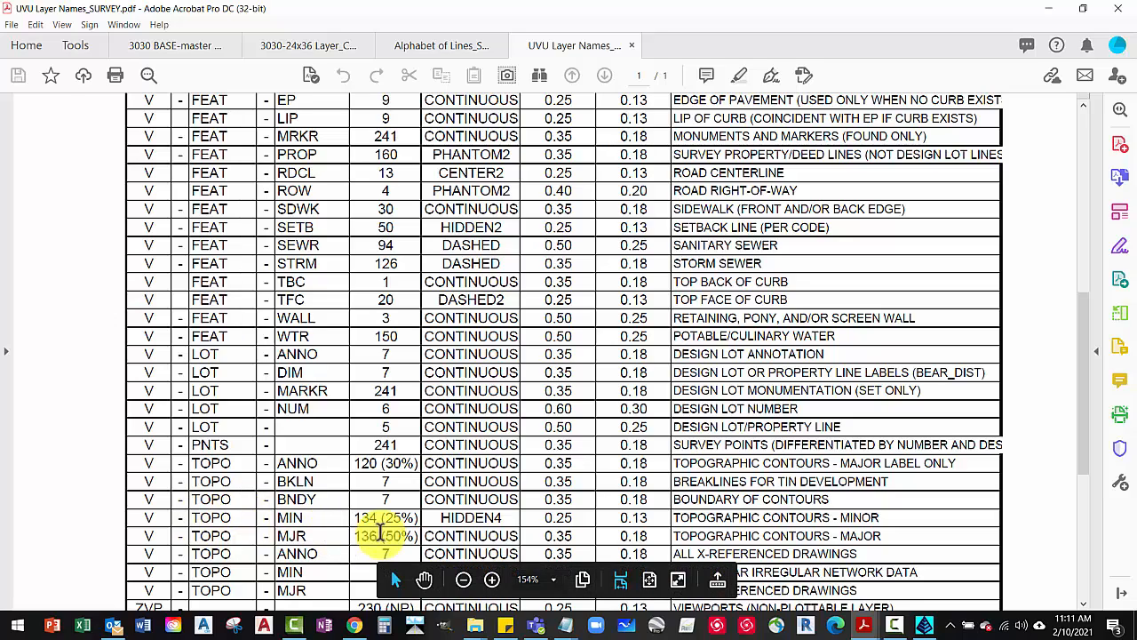
Review Alphabet of Lines_STD.pdf, and examine the standard and extra screened colors with their lineweights in 3030-24x36 Layer_Color_LW.pdf
left_click(429, 49)
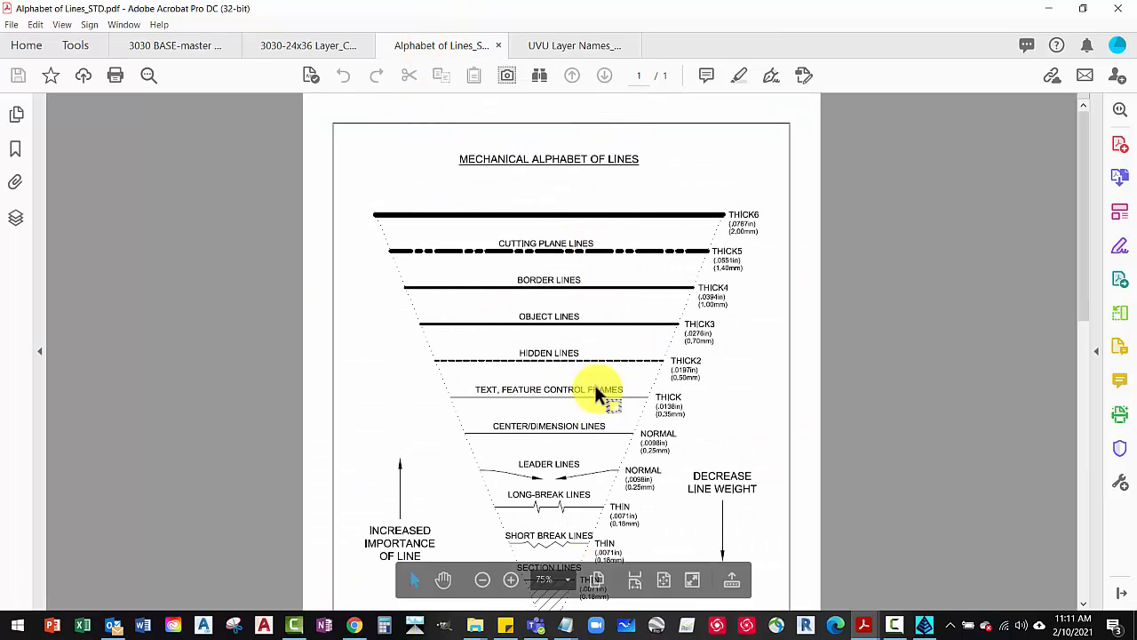
scroll(594, 395, "down", 1)
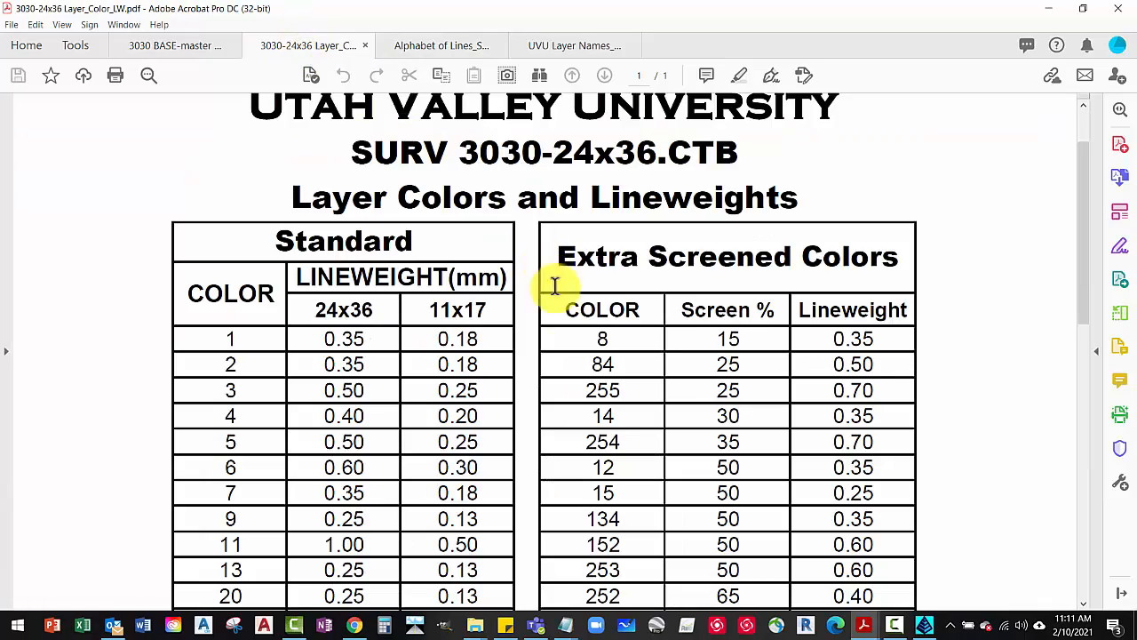
scroll(653, 337, "down", 2)
scroll(652, 337, "down", 10)
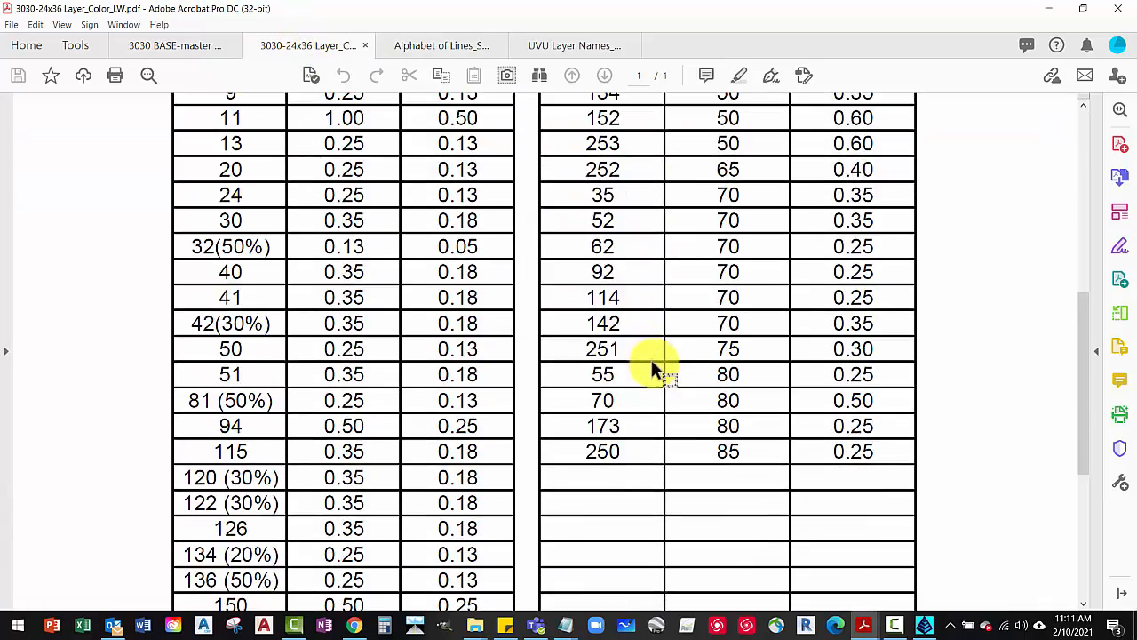
scroll(643, 294, "up", 12)
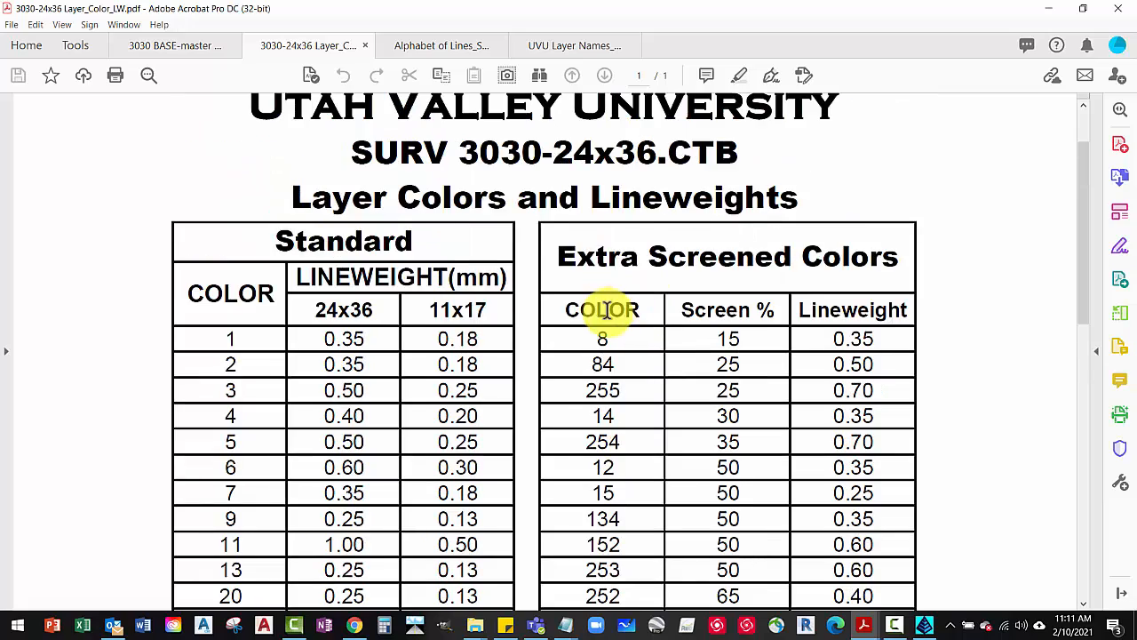
scroll(728, 399, "down", 10)
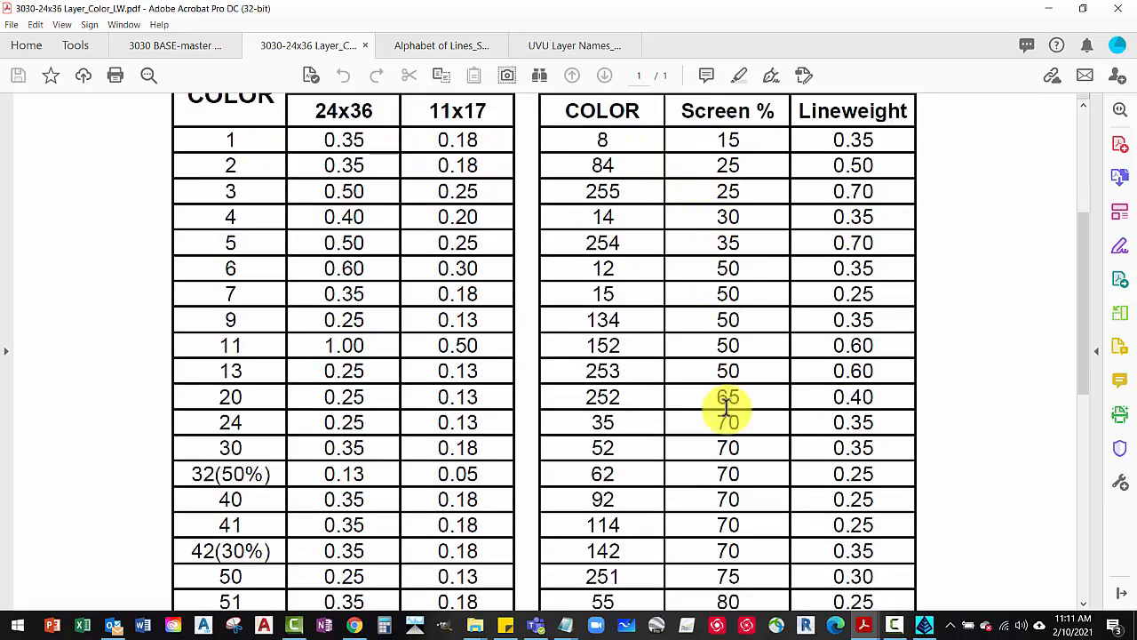
scroll(730, 457, "down", 4)
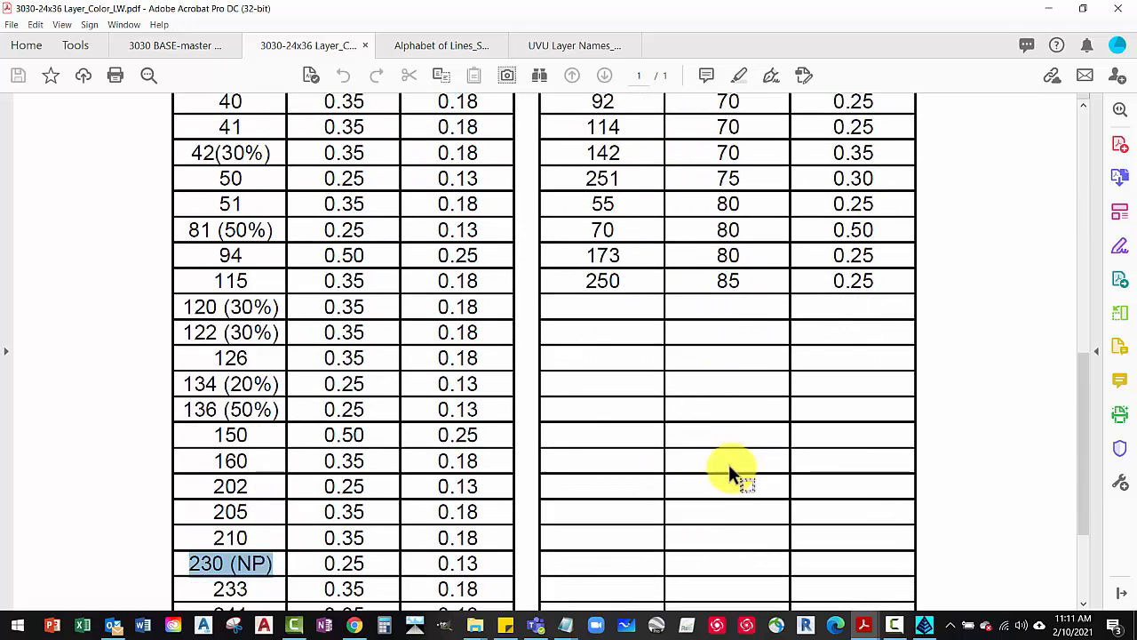
scroll(729, 471, "down", 5)
scroll(702, 426, "up", 5)
scroll(700, 420, "up", 4)
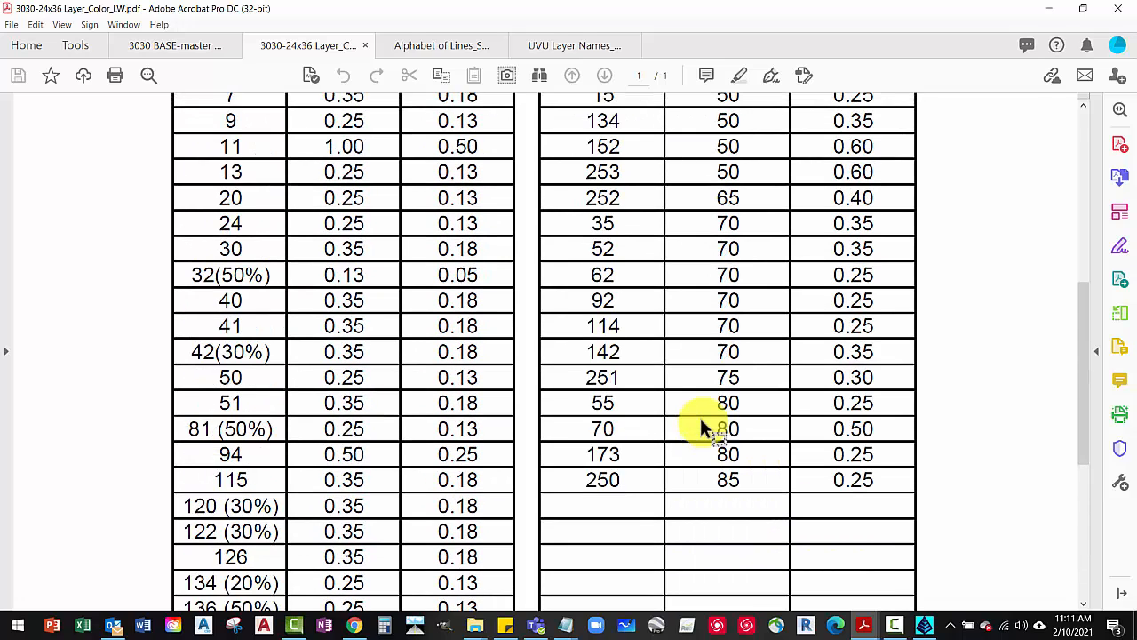
Examine the storm sewer color, 24x36 lineweight and description columns in UVU Layer Names_SURVEY.pdf, and switch back to Carlson Survey
left_click(582, 52)
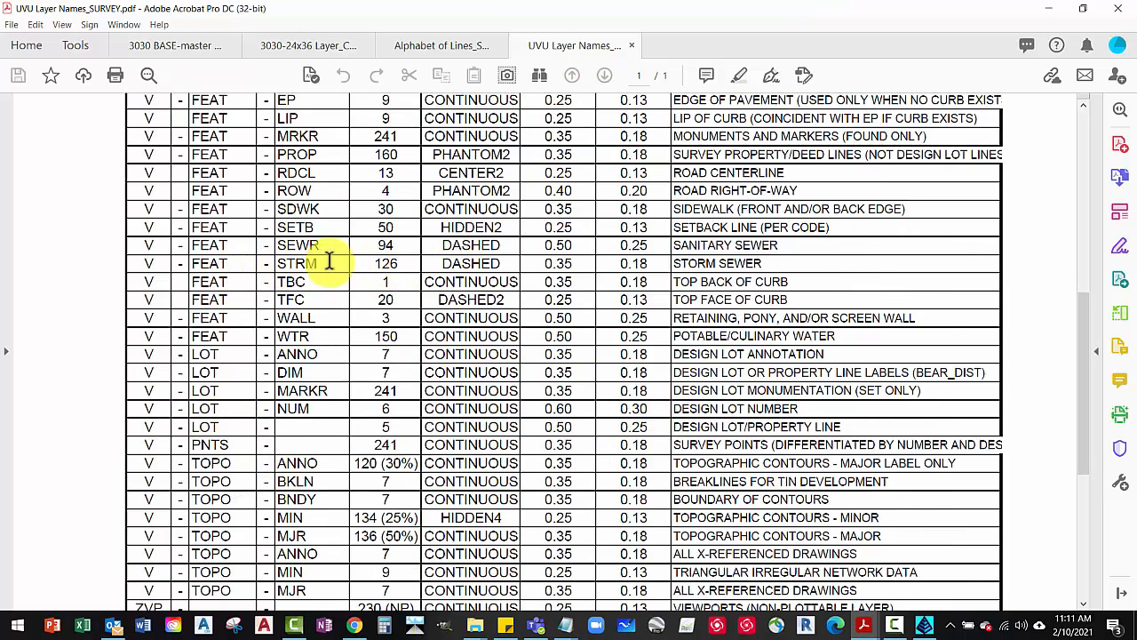
left_click_drag(374, 262, 401, 259)
scroll(452, 257, "up", 3)
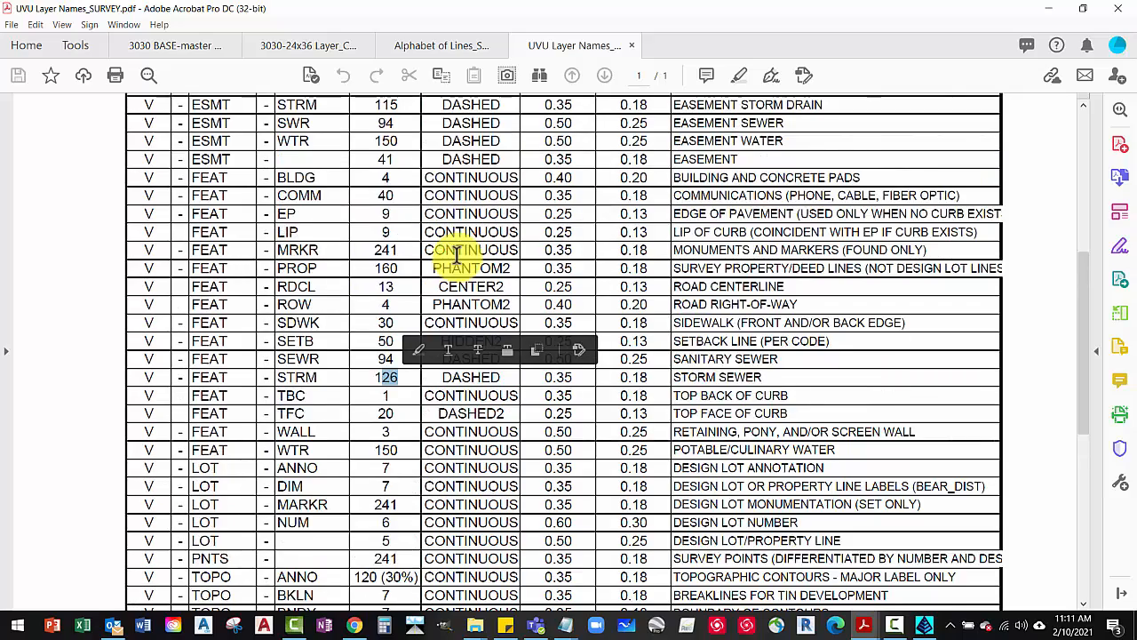
scroll(454, 256, "up", 4)
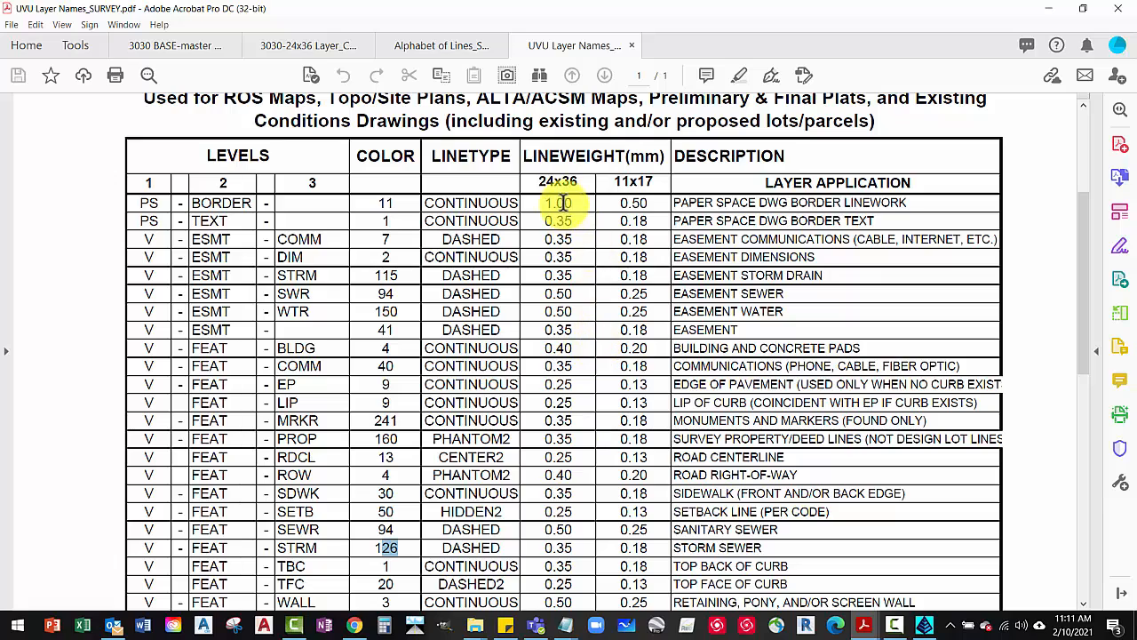
left_click_drag(538, 181, 586, 180)
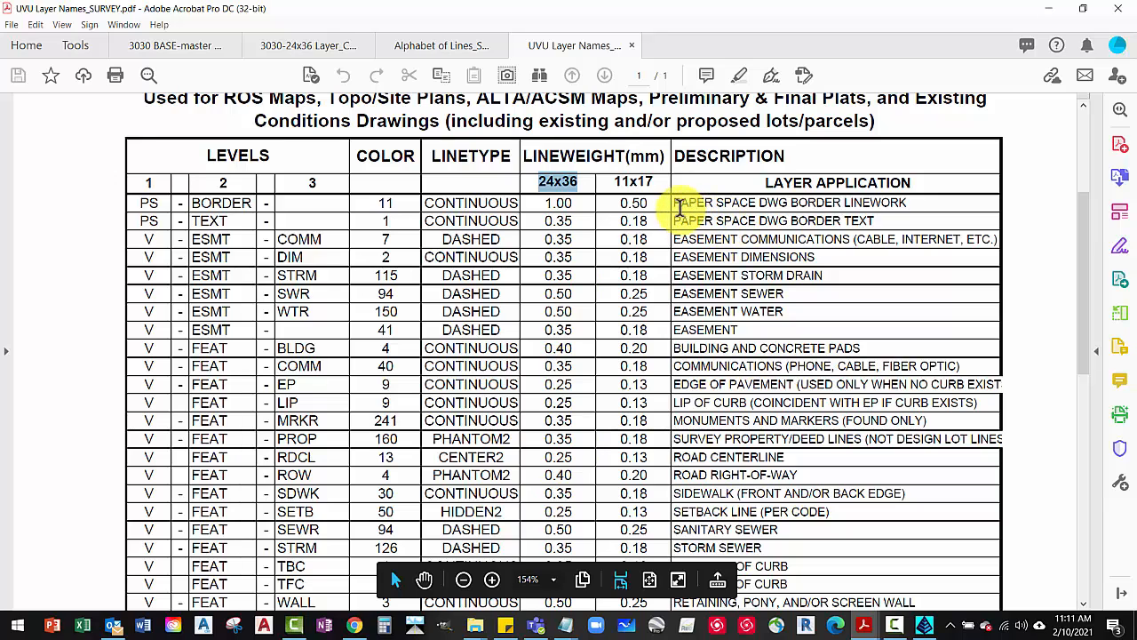
left_click_drag(678, 206, 769, 475)
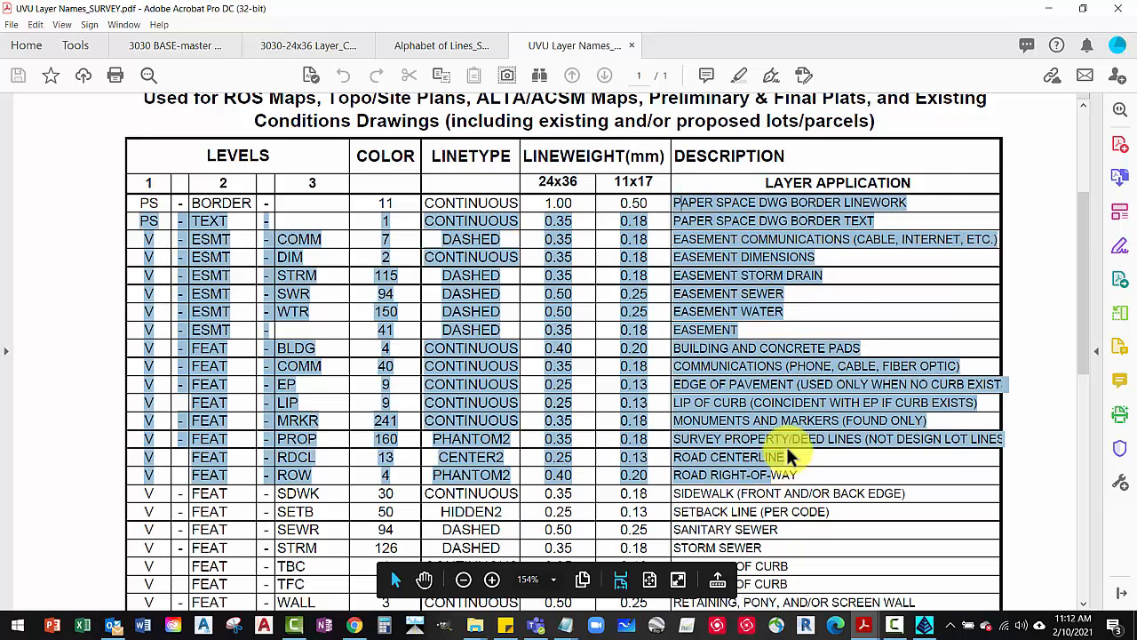
left_click(745, 233)
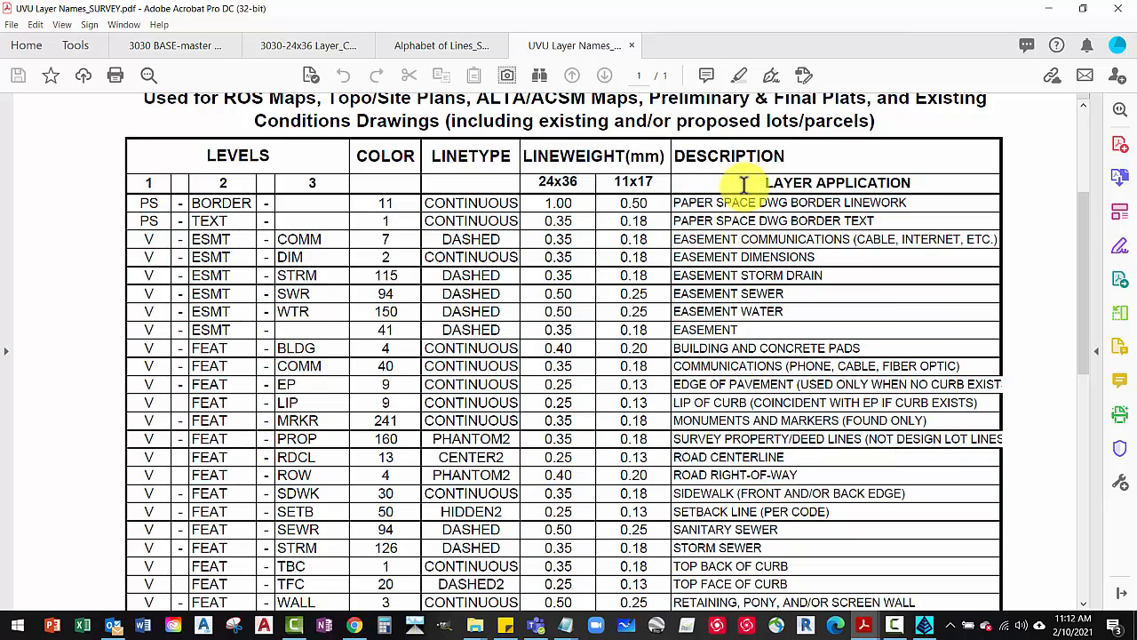
left_click(925, 625)
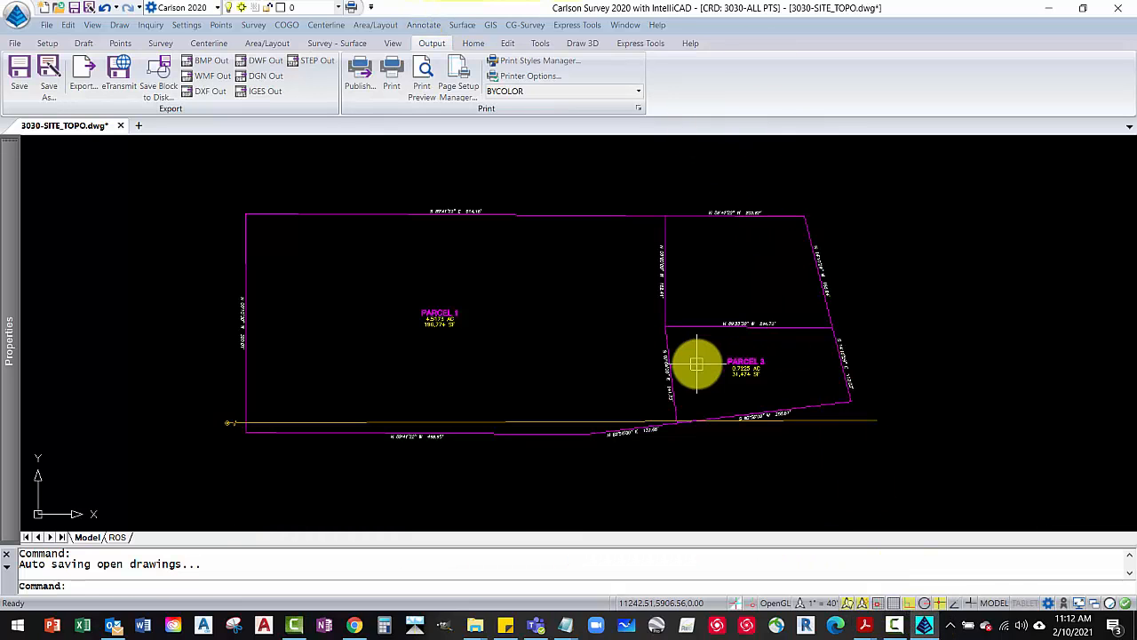
Open the drawing's layer list and widen its window until the Description column shows beside the print settings
type("LA")
key("Return")
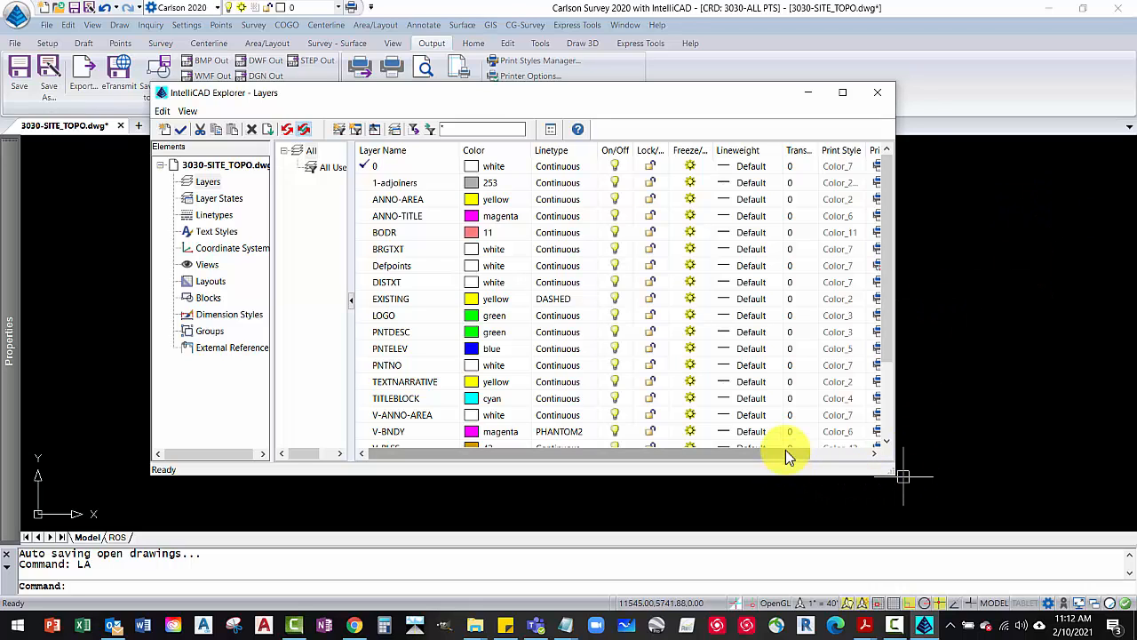
left_click_drag(787, 452, 922, 222)
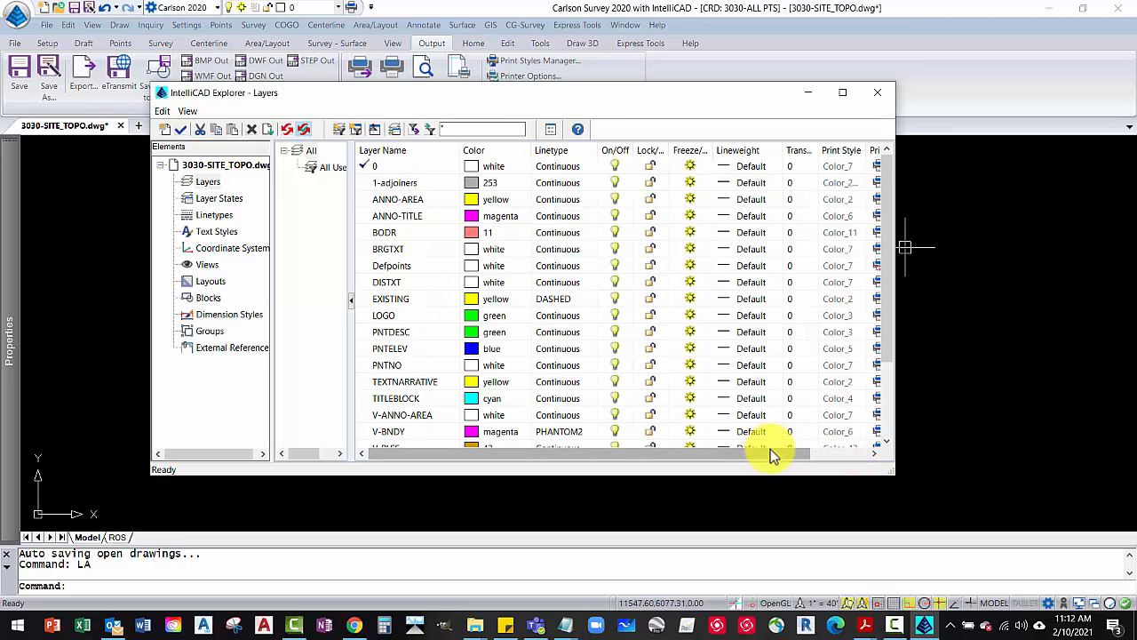
left_click_drag(792, 459, 844, 463)
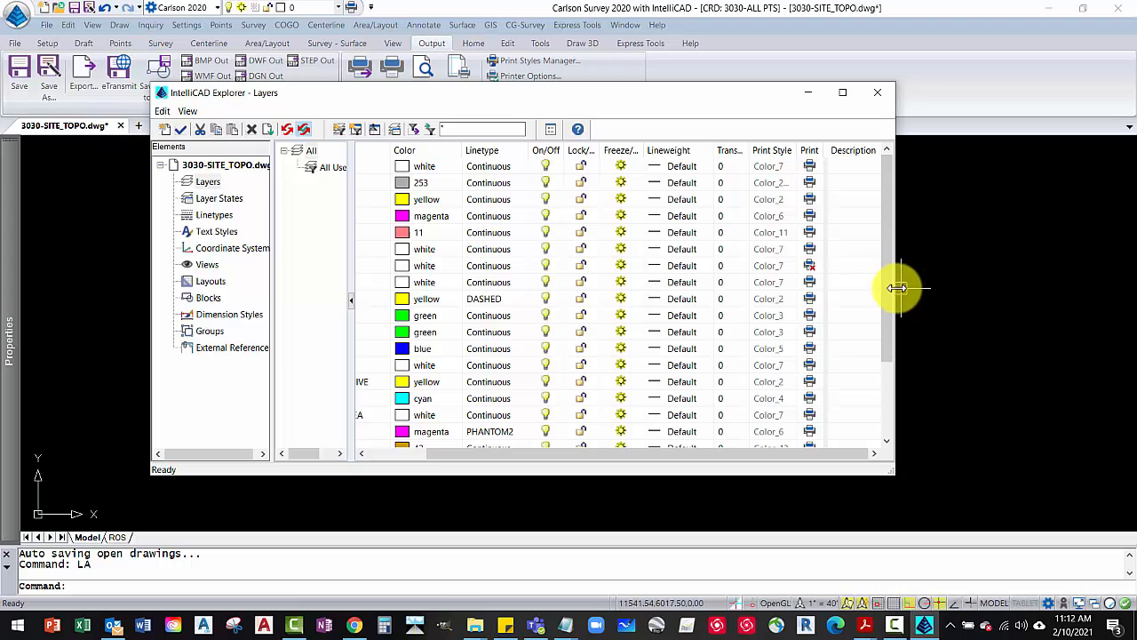
left_click_drag(897, 289, 1091, 288)
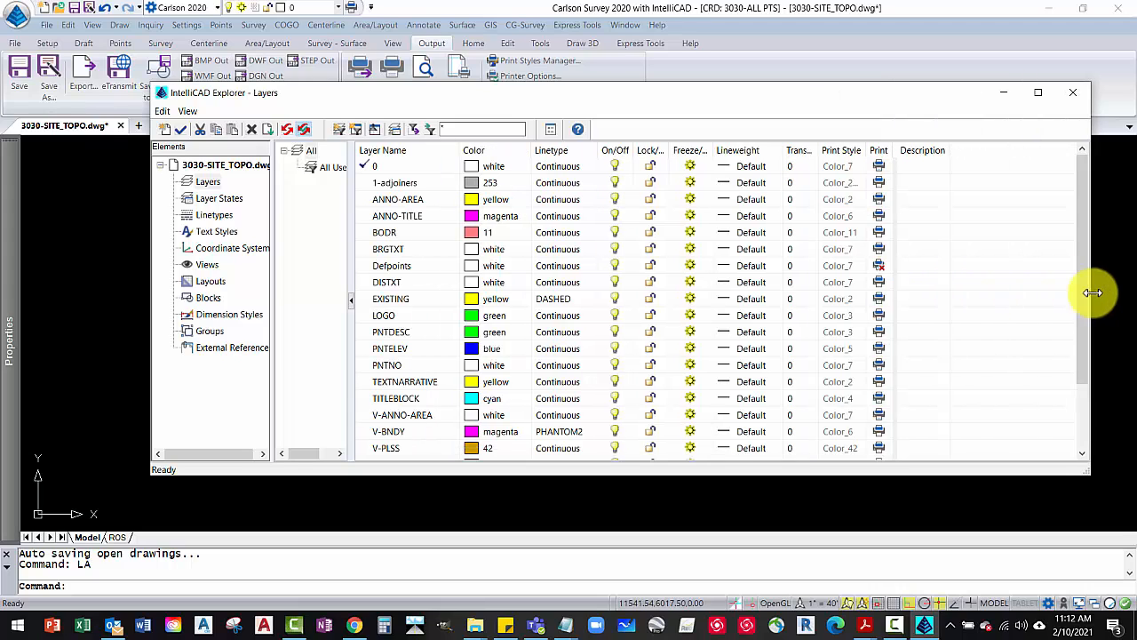
Open the description fields of layers 0, 1-adjoiners and ANNO-AREA for editing, and widen the Description column
left_click(919, 167)
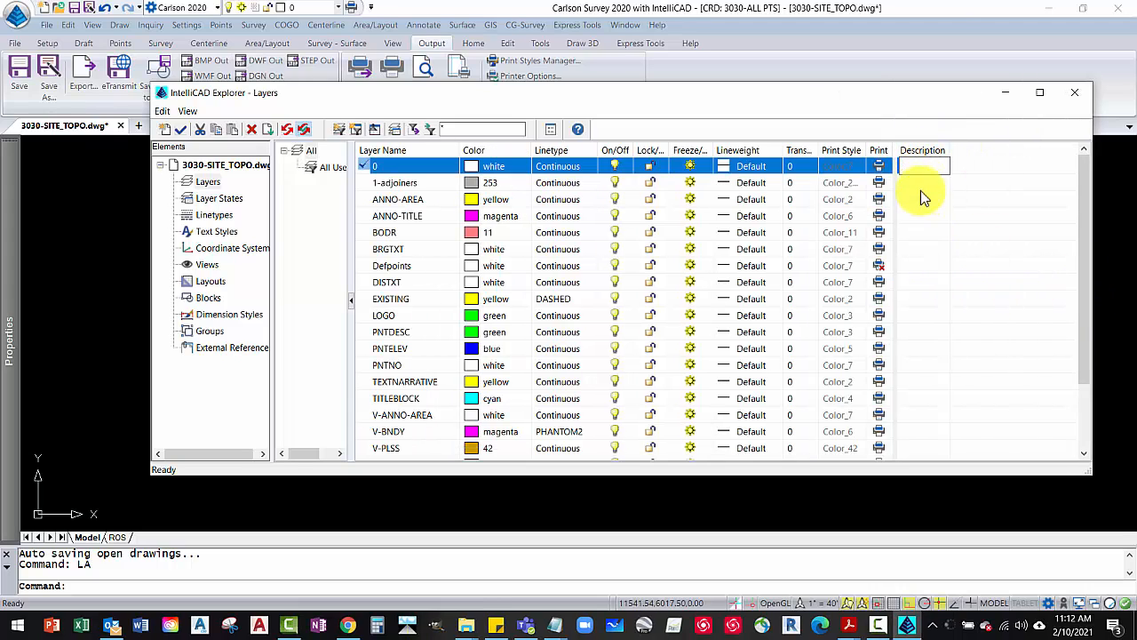
left_click(921, 184)
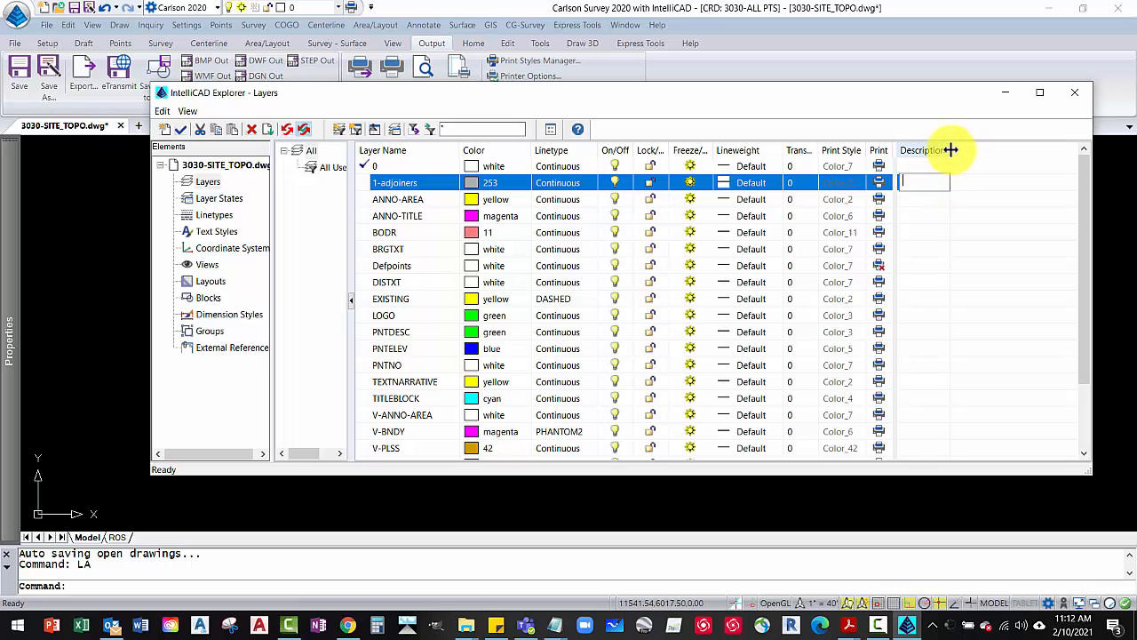
left_click_drag(951, 150, 1050, 151)
left_click(920, 201)
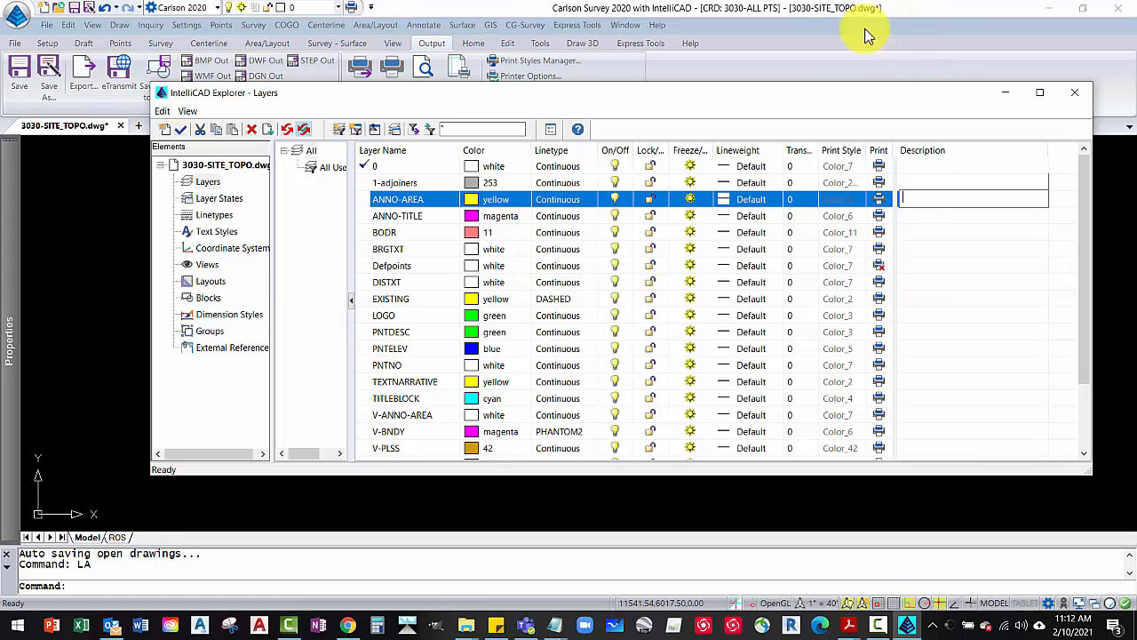
Close the layer list and save the 3030-SITE_TOPO.dwg drawing
mouse_move(880, 92)
left_mouse_down()
mouse_move(856, 117)
mouse_move(848, 86)
mouse_move(870, 80)
left_mouse_up()
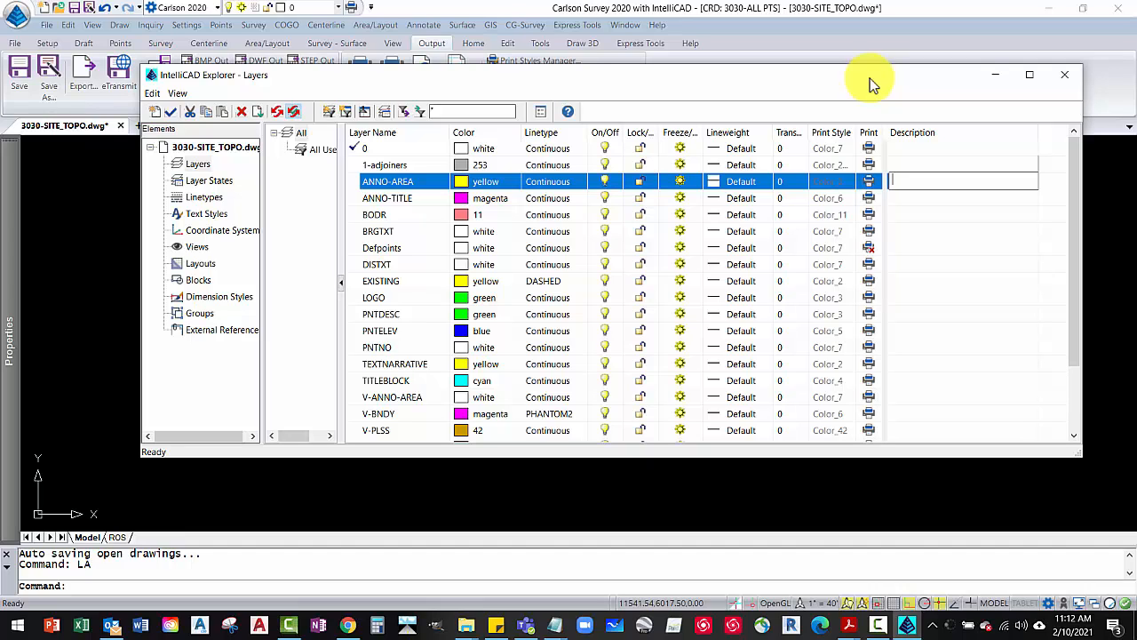
left_click(1065, 75)
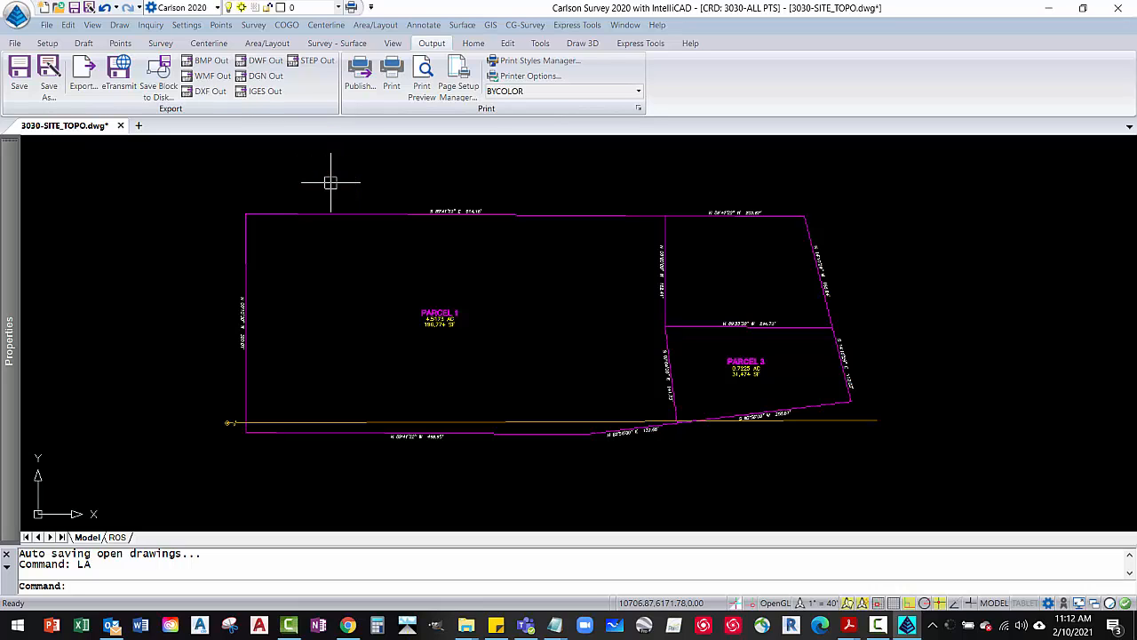
left_click(76, 9)
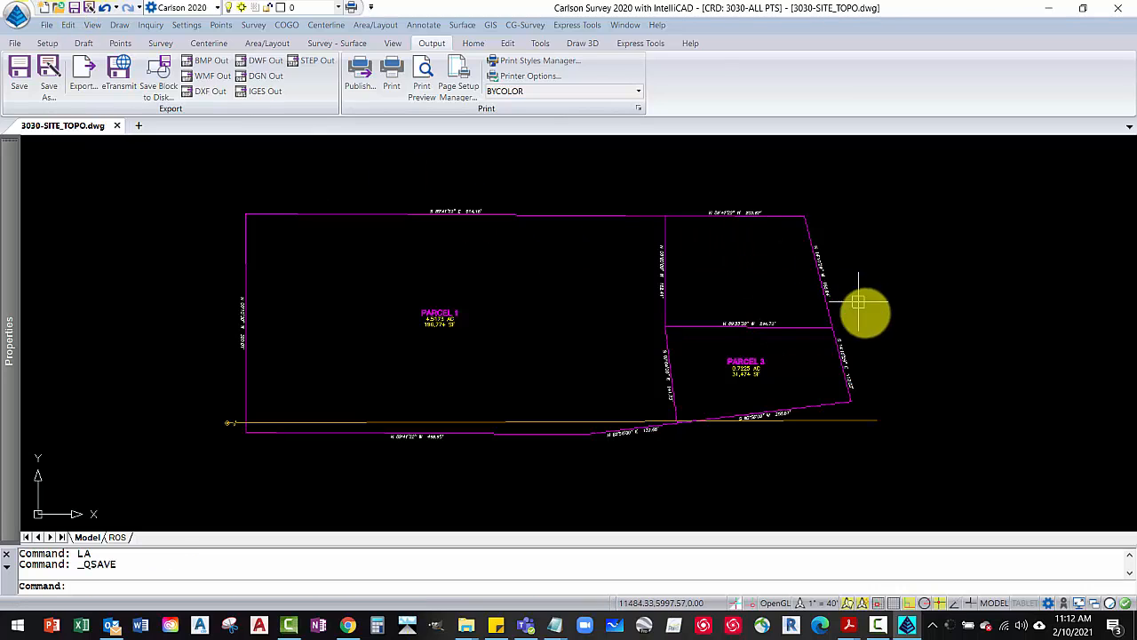